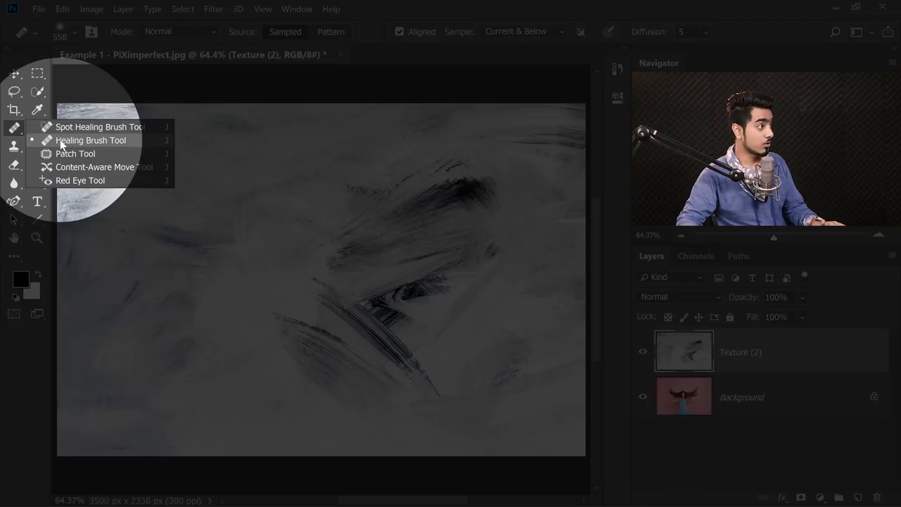
Heal the dark brush strokes in the centre of the Texture (2) layer with the Healing Brush, sampling from nearby clean areas.
{"action": "left_click", "coordinate": [60, 139]}
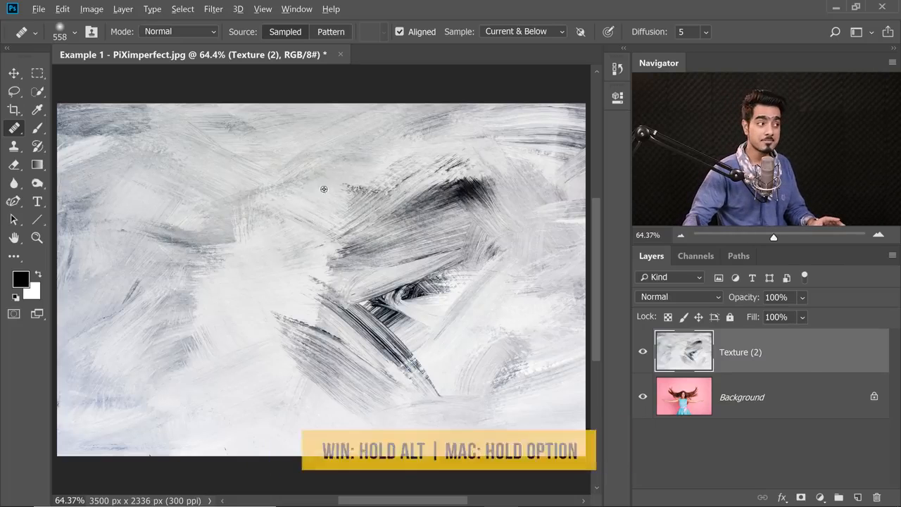
{"action": "left_click", "coordinate": [294, 186], "text": "alt"}
{"action": "mouse_move", "coordinate": [392, 193]}
{"action": "left_mouse_down"}
{"action": "mouse_move", "coordinate": [458, 181]}
{"action": "mouse_move", "coordinate": [495, 201]}
{"action": "mouse_move", "coordinate": [345, 187]}
{"action": "mouse_move", "coordinate": [459, 251]}
{"action": "mouse_move", "coordinate": [345, 313]}
{"action": "mouse_move", "coordinate": [402, 258]}
{"action": "mouse_move", "coordinate": [332, 273]}
{"action": "left_mouse_up"}
{"action": "left_click_drag", "start_coordinate": [343, 313], "coordinate": [352, 297]}
{"action": "left_click", "coordinate": [270, 347], "text": "alt"}
{"action": "mouse_move", "coordinate": [398, 328]}
{"action": "left_mouse_down"}
{"action": "mouse_move", "coordinate": [415, 337]}
{"action": "mouse_move", "coordinate": [406, 326]}
{"action": "mouse_move", "coordinate": [431, 310]}
{"action": "left_mouse_up"}
{"action": "left_click", "coordinate": [443, 271], "text": "alt"}
{"action": "left_click_drag", "start_coordinate": [328, 273], "coordinate": [335, 283]}
Reduce the healing brush size to 469 and heal the remaining dark strokes around the middle of the texture.
{"action": "key", "text": "["}
{"action": "mouse_move", "coordinate": [418, 368]}
{"action": "left_mouse_down"}
{"action": "mouse_move", "coordinate": [439, 360]}
{"action": "mouse_move", "coordinate": [412, 335]}
{"action": "left_mouse_up"}
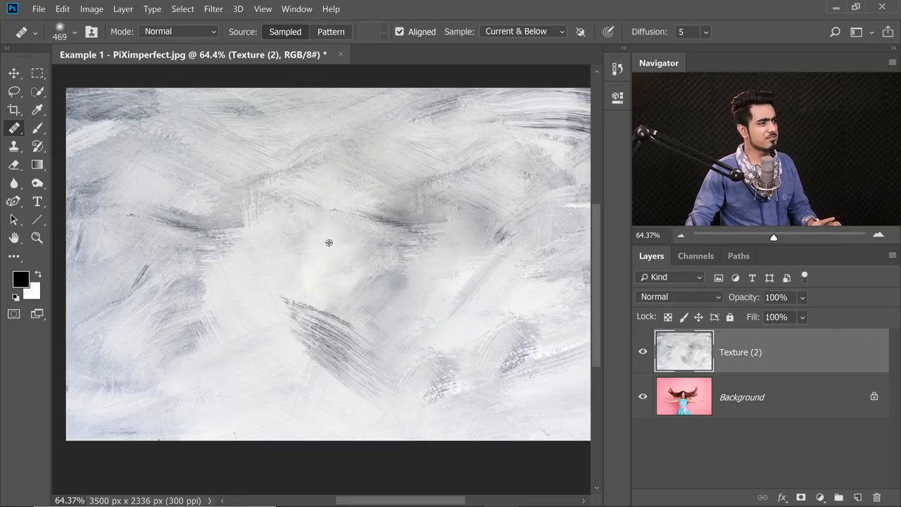
{"action": "left_click_drag", "start_coordinate": [419, 226], "coordinate": [404, 221]}
{"action": "left_click_drag", "start_coordinate": [349, 209], "coordinate": [310, 221]}
{"action": "mouse_move", "coordinate": [454, 210]}
{"action": "left_mouse_down"}
{"action": "mouse_move", "coordinate": [491, 203]}
{"action": "mouse_move", "coordinate": [494, 218]}
{"action": "left_mouse_up"}
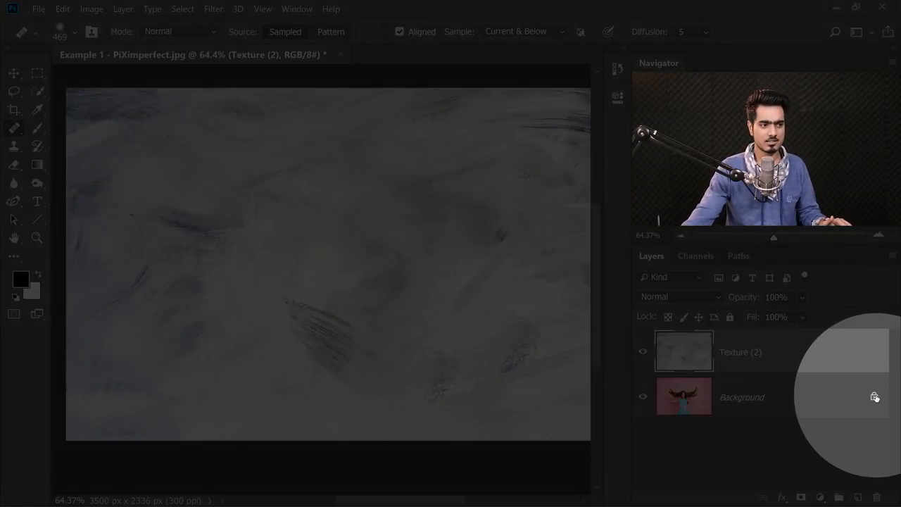
Unlock the Background layer and move the Texture (2) layer beneath it.
{"action": "left_click", "coordinate": [874, 398]}
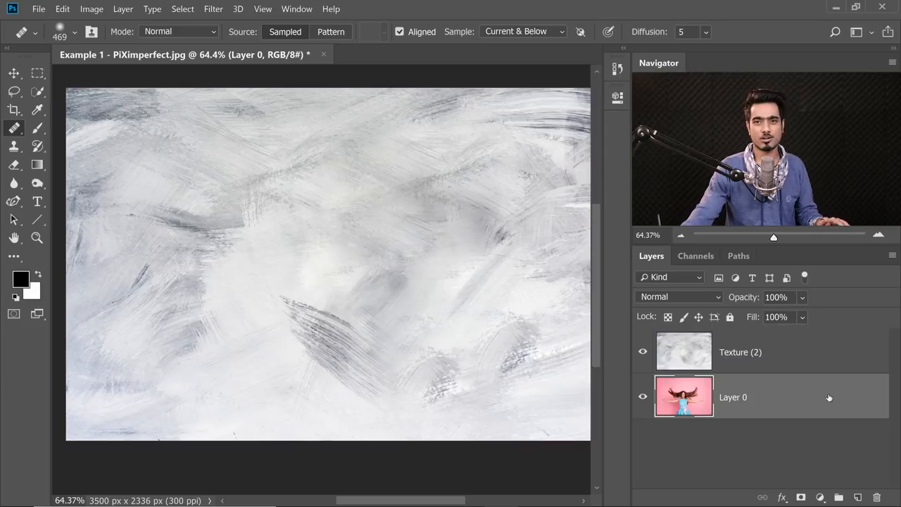
{"action": "left_click", "coordinate": [781, 359]}
{"action": "left_click_drag", "start_coordinate": [782, 350], "coordinate": [792, 417]}
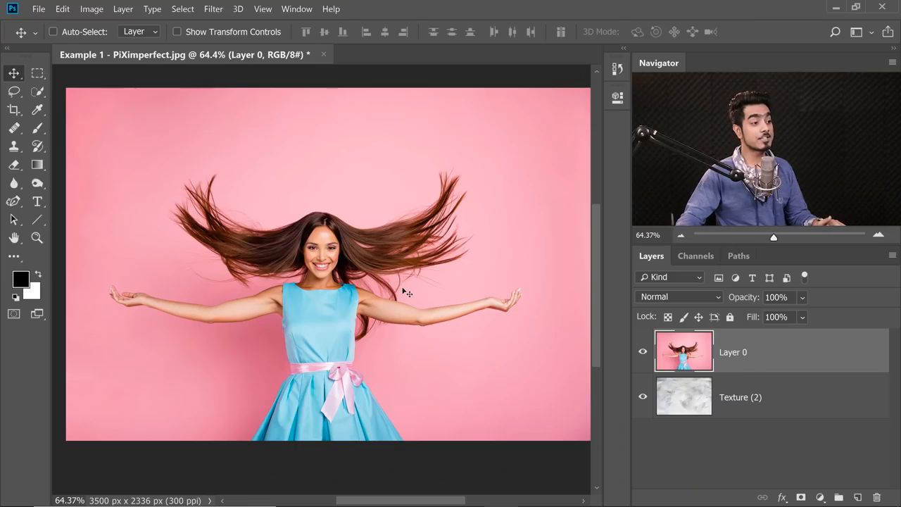
Rename the woman's photo layer as Subject.
{"action": "double_click", "coordinate": [739, 354]}
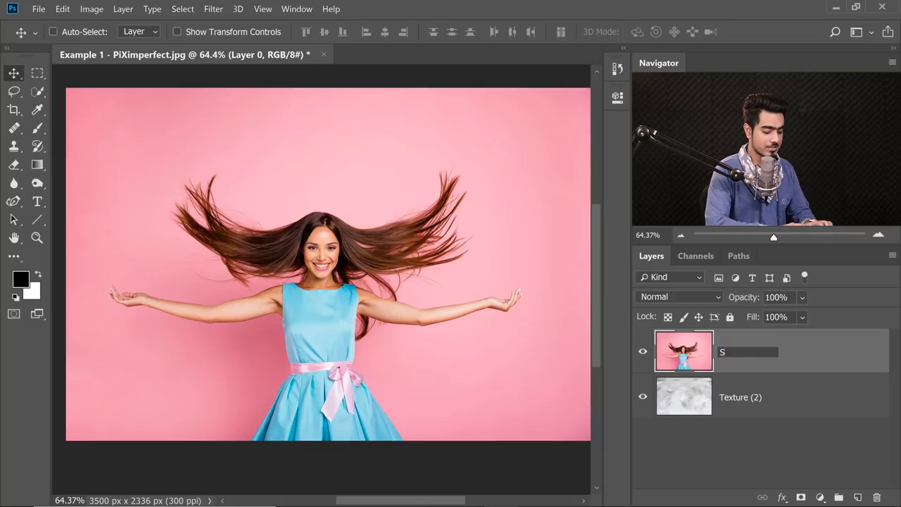
{"action": "key", "text": "Return"}
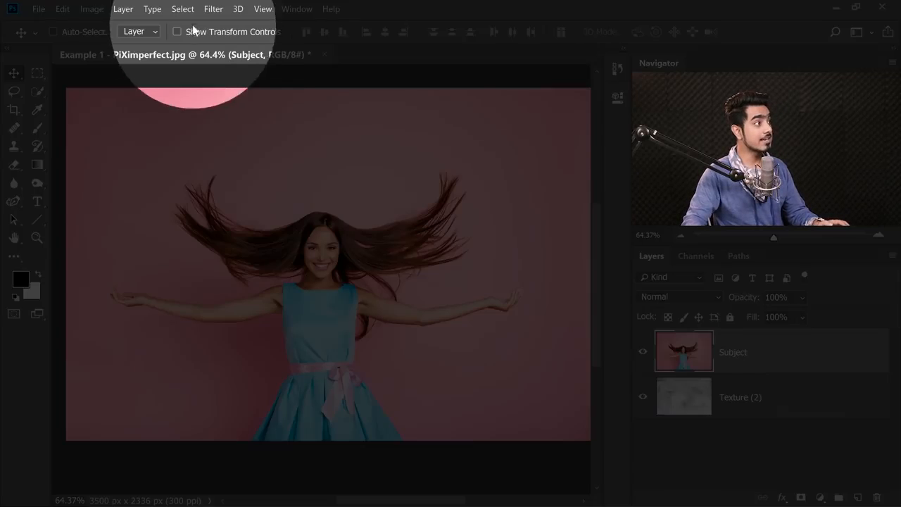
Start a Color Range selection on the Subject layer and set its selection preview to None.
{"action": "left_click", "coordinate": [182, 9]}
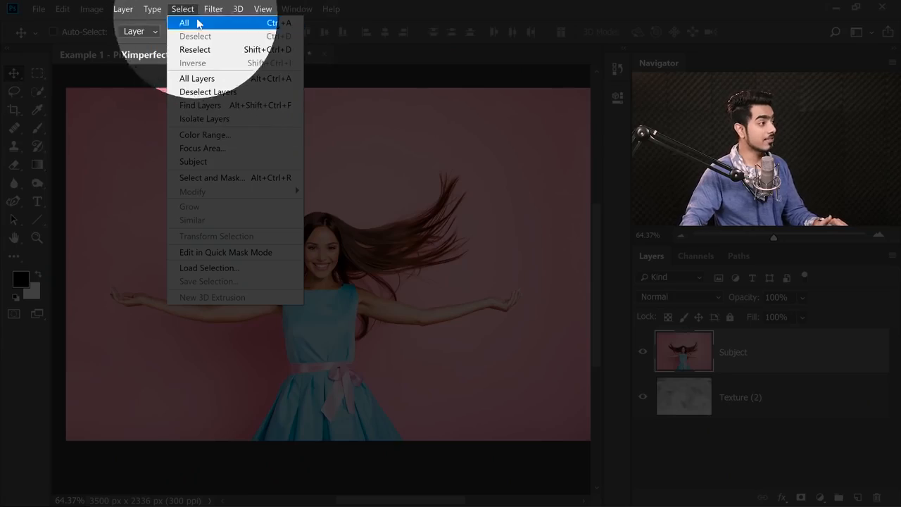
{"action": "left_click", "coordinate": [233, 79]}
{"action": "left_click", "coordinate": [63, 8]}
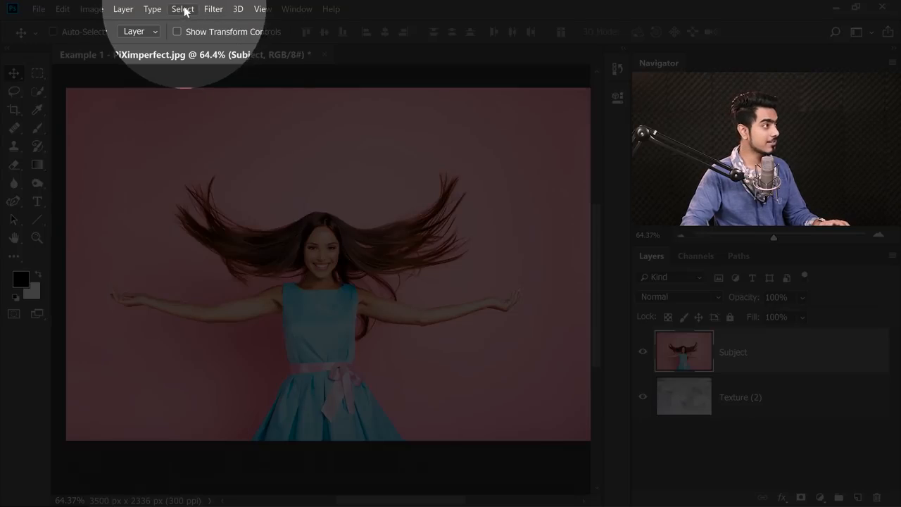
{"action": "left_click", "coordinate": [183, 8]}
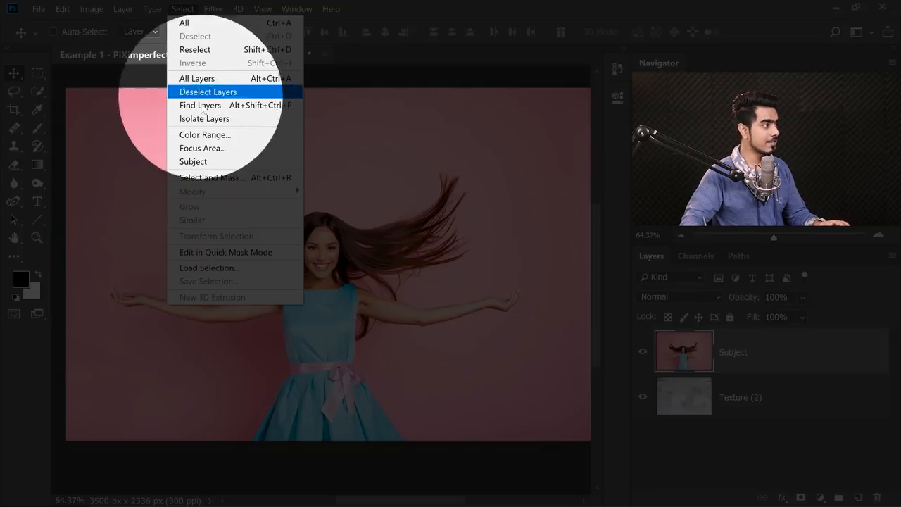
{"action": "left_click", "coordinate": [204, 133]}
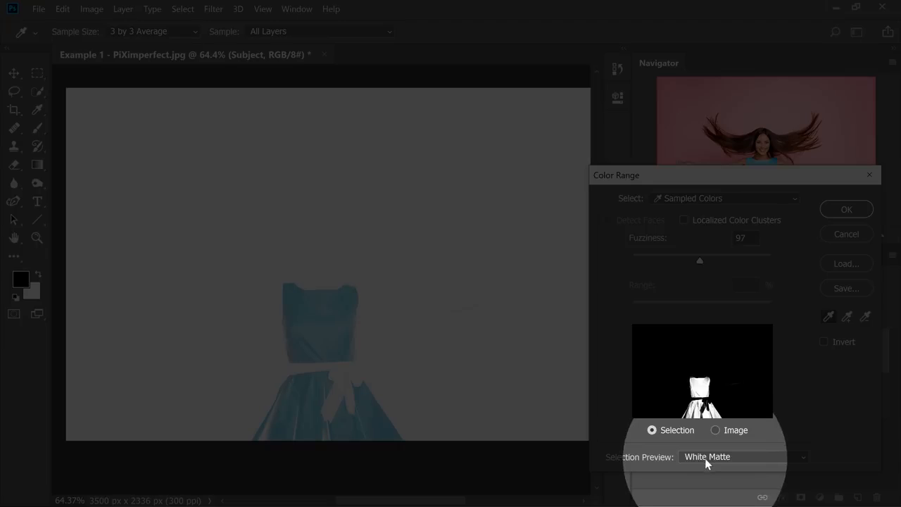
{"action": "left_click", "coordinate": [693, 457]}
{"action": "left_click", "coordinate": [691, 384]}
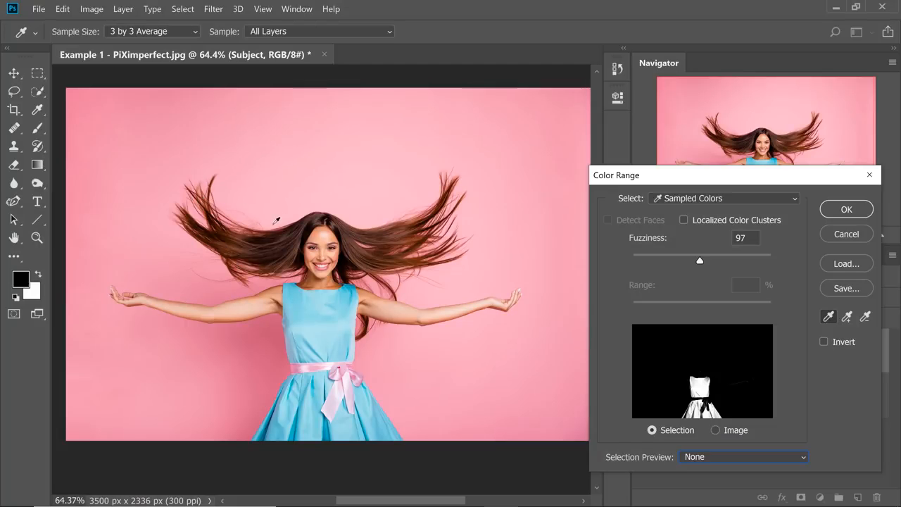
Set the fuzziness to 0 with Sampled Colors and sample the pink background just above the woman's head.
{"action": "left_click_drag", "start_coordinate": [681, 262], "coordinate": [619, 263]}
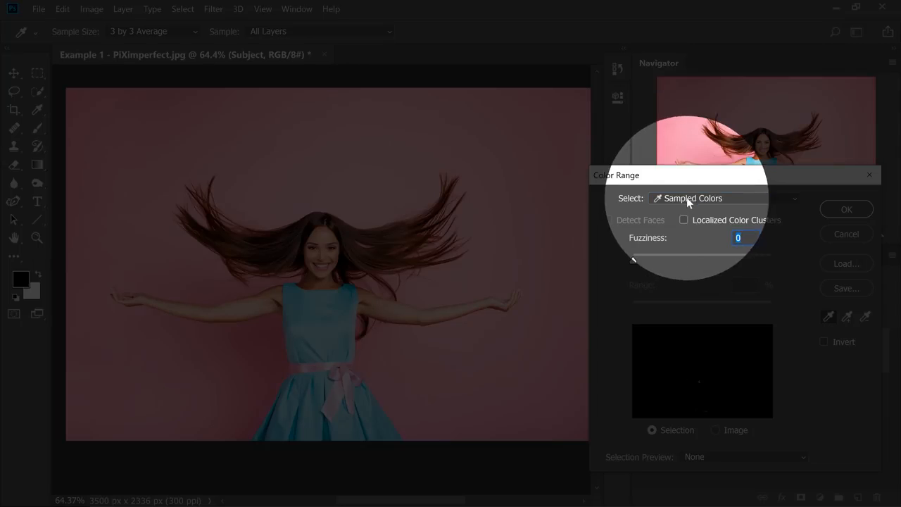
{"action": "left_click", "coordinate": [686, 198]}
{"action": "left_click", "coordinate": [685, 199]}
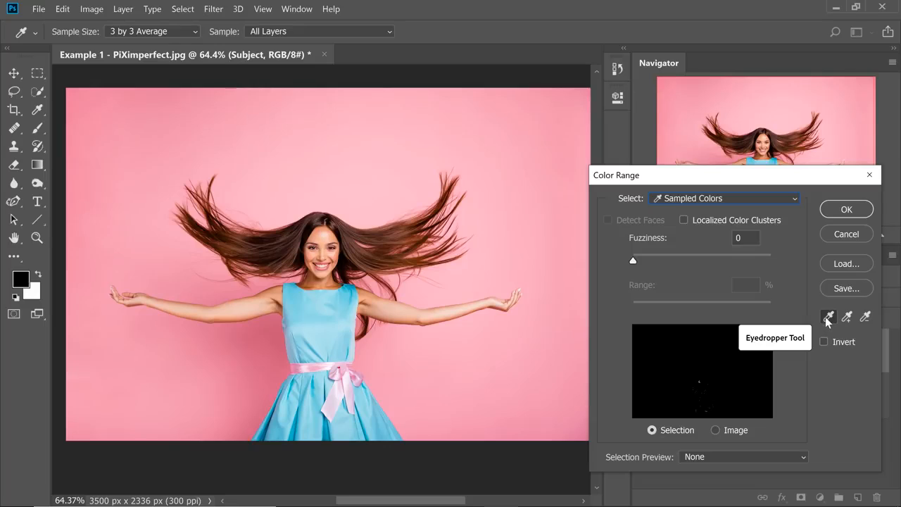
{"action": "left_click", "coordinate": [334, 181]}
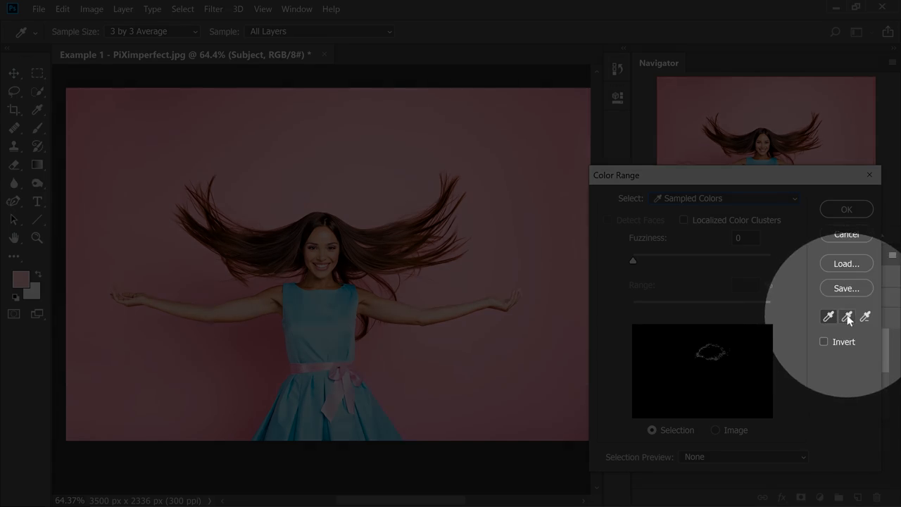
Add pink background shades all around the woman to the sample, including beside her hair, below her arms and next to the dress.
{"action": "left_click", "coordinate": [845, 317]}
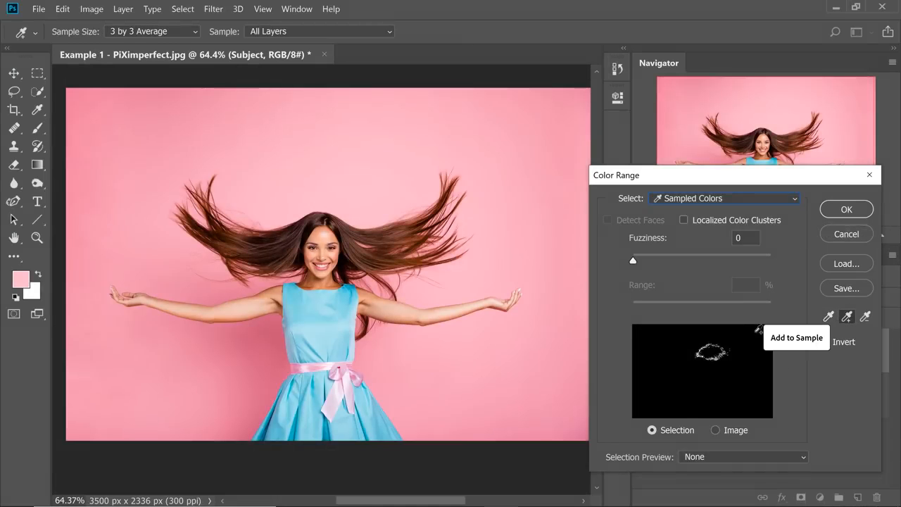
{"action": "mouse_move", "coordinate": [261, 185]}
{"action": "left_mouse_down"}
{"action": "mouse_move", "coordinate": [322, 181]}
{"action": "mouse_move", "coordinate": [385, 194]}
{"action": "left_mouse_up"}
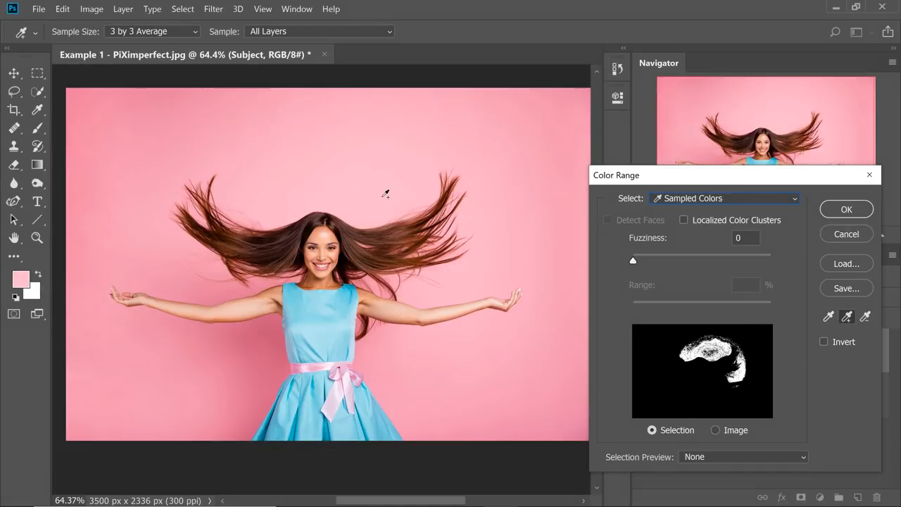
{"action": "left_click", "coordinate": [501, 264]}
{"action": "left_click", "coordinate": [453, 355]}
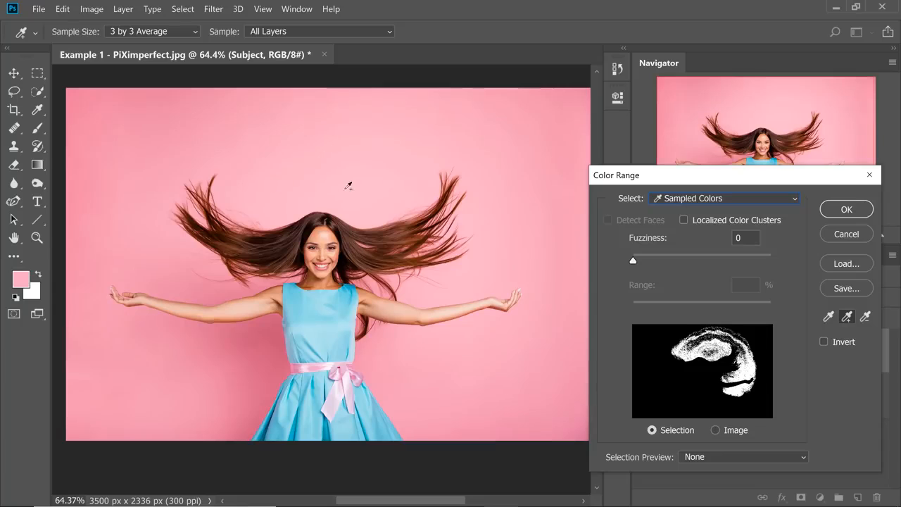
{"action": "left_click", "coordinate": [344, 163]}
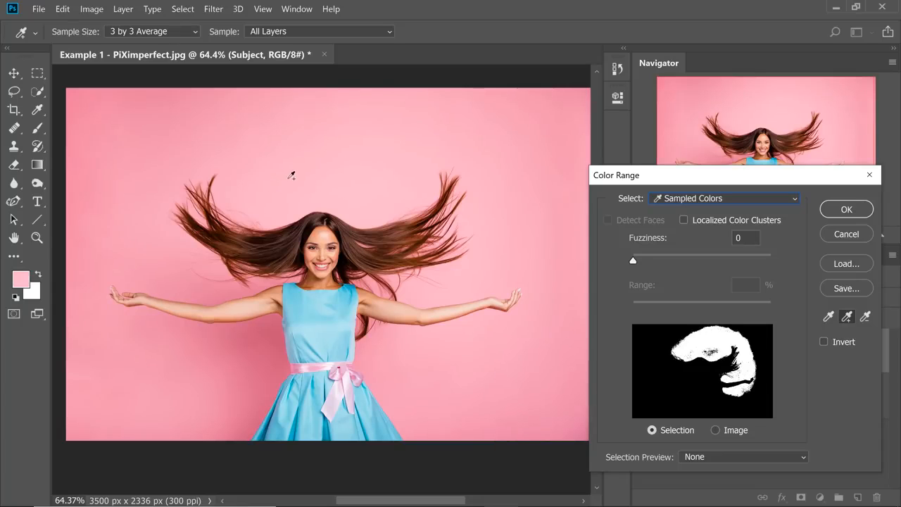
{"action": "mouse_move", "coordinate": [255, 155]}
{"action": "left_mouse_down"}
{"action": "mouse_move", "coordinate": [211, 147]}
{"action": "mouse_move", "coordinate": [163, 169]}
{"action": "left_mouse_up"}
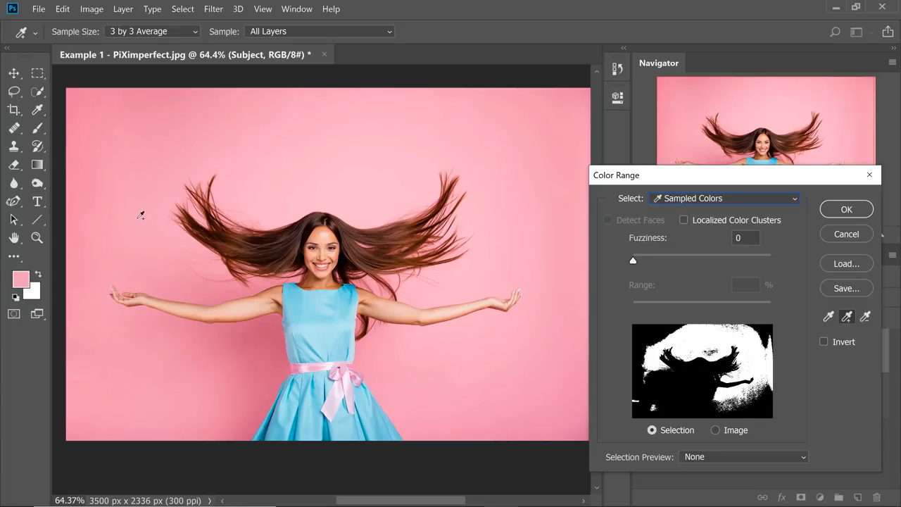
{"action": "left_click_drag", "start_coordinate": [152, 257], "coordinate": [101, 278]}
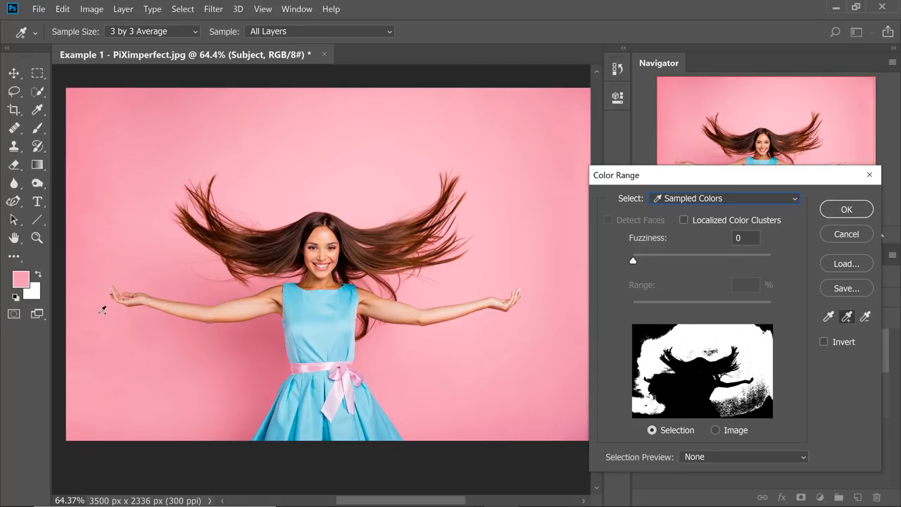
{"action": "left_click_drag", "start_coordinate": [127, 332], "coordinate": [265, 350]}
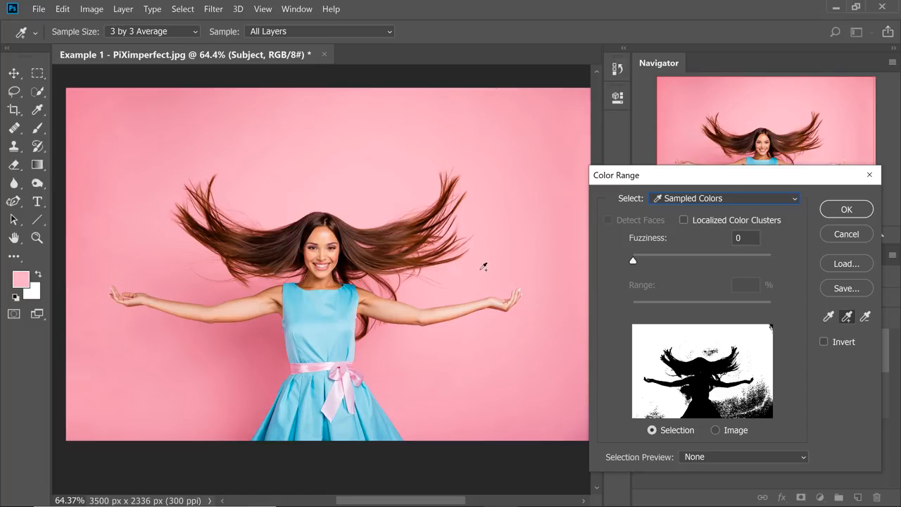
{"action": "mouse_move", "coordinate": [525, 326]}
{"action": "left_mouse_down"}
{"action": "mouse_move", "coordinate": [480, 350]}
{"action": "mouse_move", "coordinate": [434, 351]}
{"action": "left_mouse_up"}
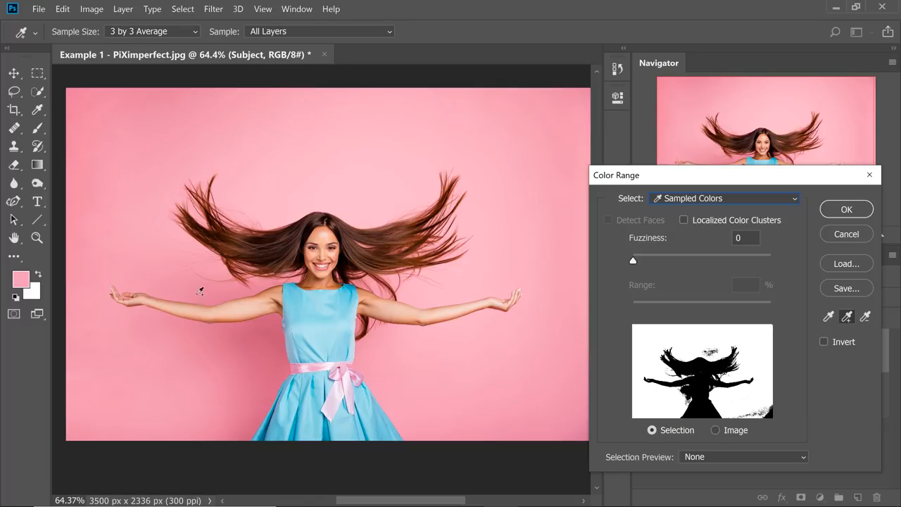
{"action": "left_click", "coordinate": [267, 350]}
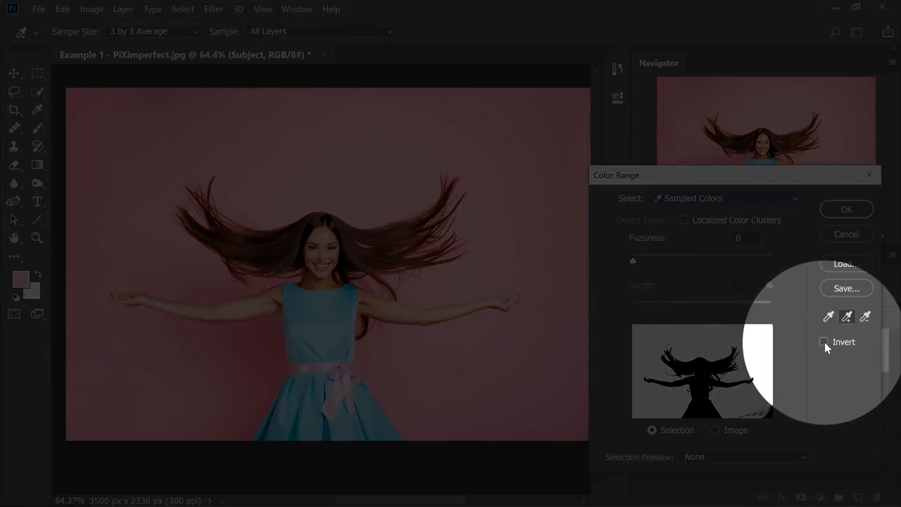
Invert the color selection to cover the woman and preview it on the image as White Matte.
{"action": "left_click", "coordinate": [824, 341]}
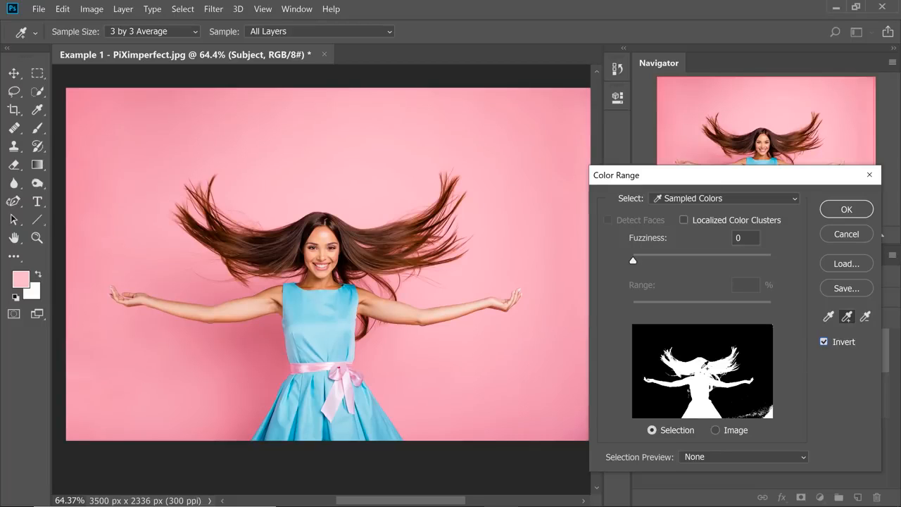
{"action": "left_click_drag", "start_coordinate": [690, 176], "coordinate": [673, 94]}
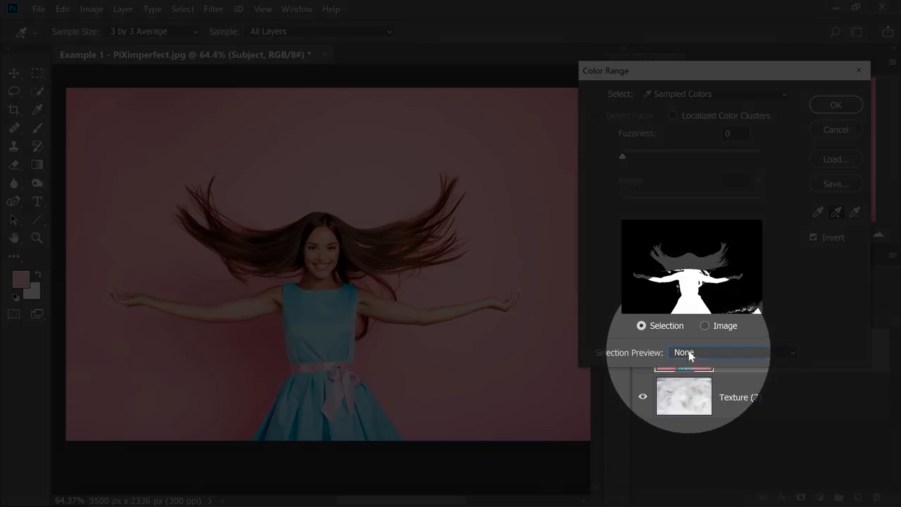
{"action": "left_click", "coordinate": [688, 352]}
{"action": "left_click", "coordinate": [693, 412]}
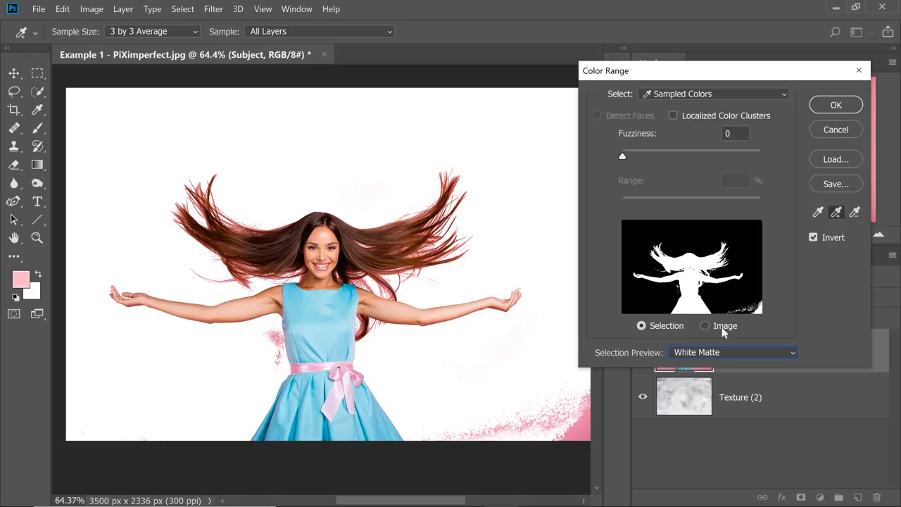
Check the selection edges against a Black Matte preview and return to White Matte.
{"action": "left_click", "coordinate": [714, 354]}
{"action": "left_click", "coordinate": [704, 402]}
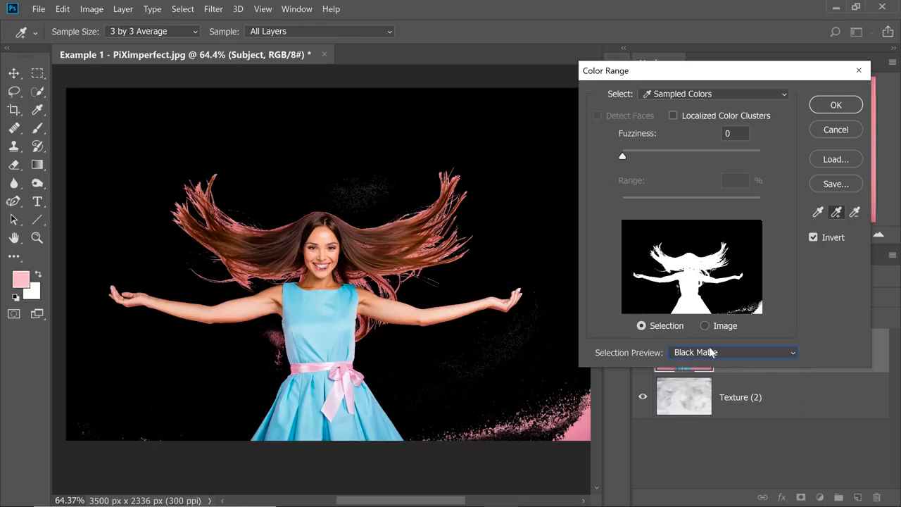
{"action": "left_click", "coordinate": [711, 352]}
{"action": "left_click", "coordinate": [707, 413]}
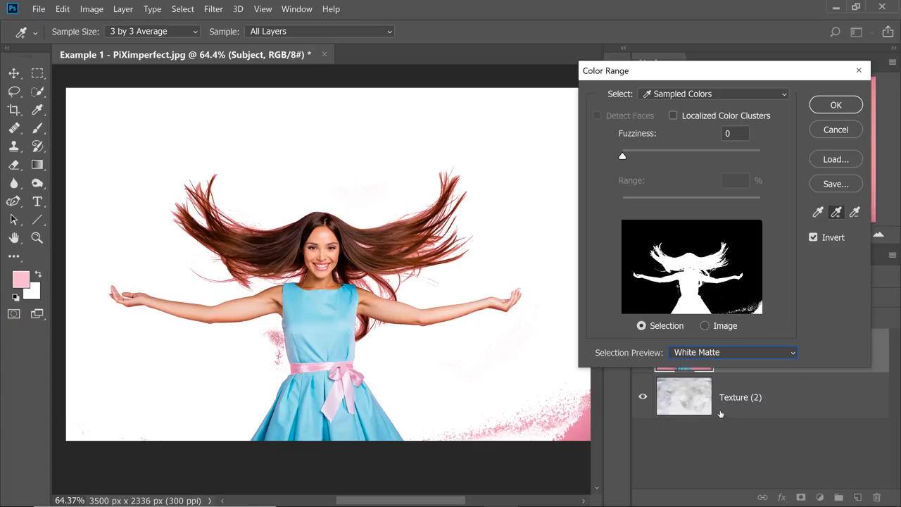
Set the fuzziness to 54 to reduce the pink fringe around the hair, checking the strands and face up close.
{"action": "left_click_drag", "start_coordinate": [425, 254], "coordinate": [503, 264]}
{"action": "left_click_drag", "start_coordinate": [361, 245], "coordinate": [447, 304]}
{"action": "left_click_drag", "start_coordinate": [210, 337], "coordinate": [521, 229]}
{"action": "left_click_drag", "start_coordinate": [278, 350], "coordinate": [423, 277]}
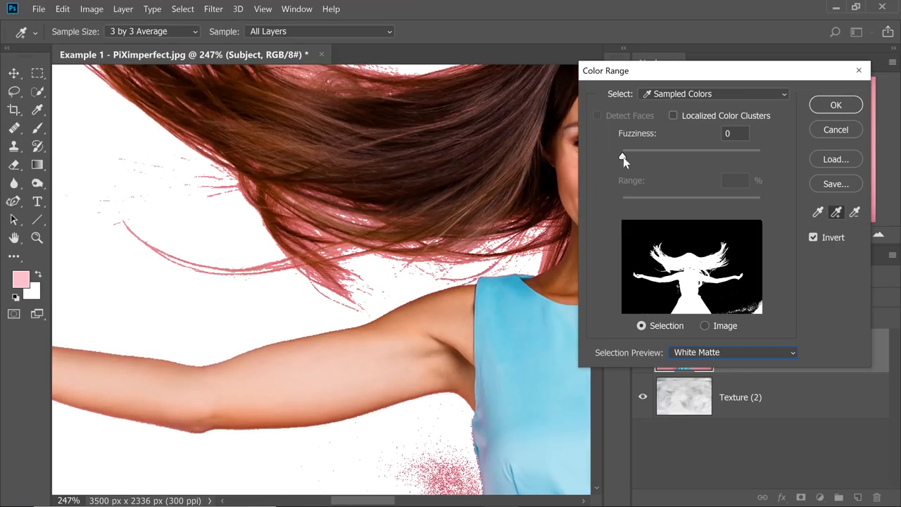
{"action": "left_click_drag", "start_coordinate": [622, 159], "coordinate": [654, 156]}
{"action": "key", "text": "ctrl+0"}
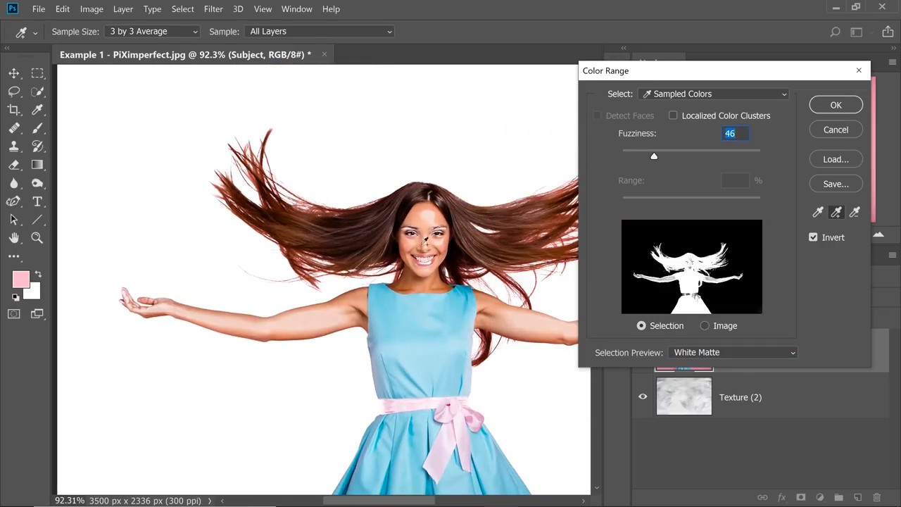
{"action": "left_click_drag", "start_coordinate": [434, 191], "coordinate": [466, 204]}
{"action": "left_click_drag", "start_coordinate": [466, 250], "coordinate": [468, 264]}
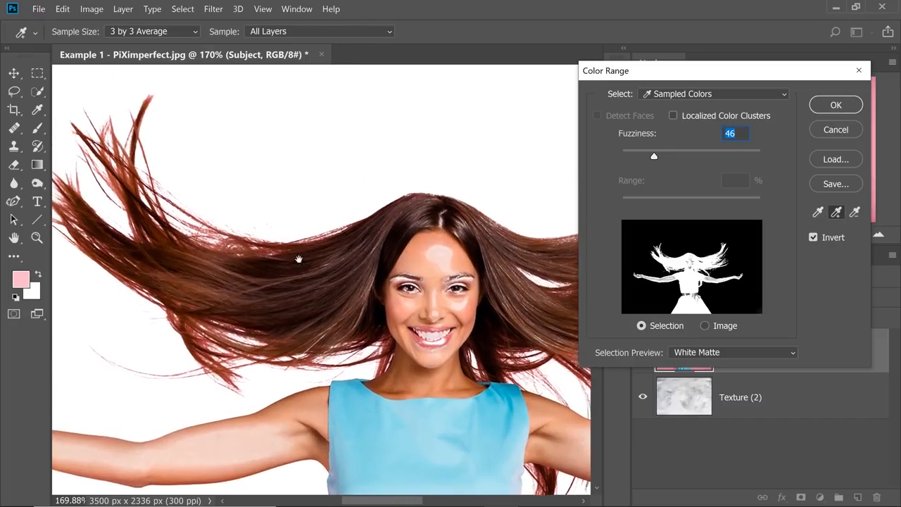
{"action": "left_click_drag", "start_coordinate": [287, 253], "coordinate": [360, 295]}
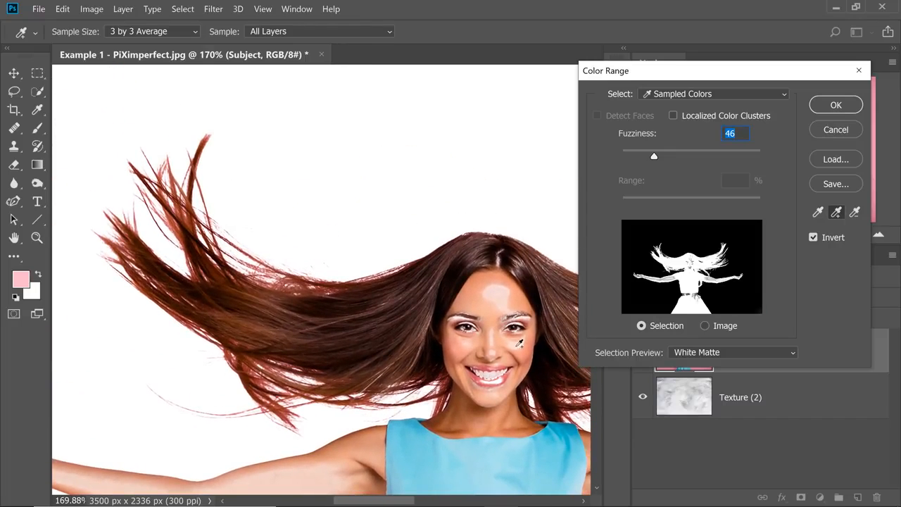
{"action": "left_click_drag", "start_coordinate": [659, 155], "coordinate": [673, 156]}
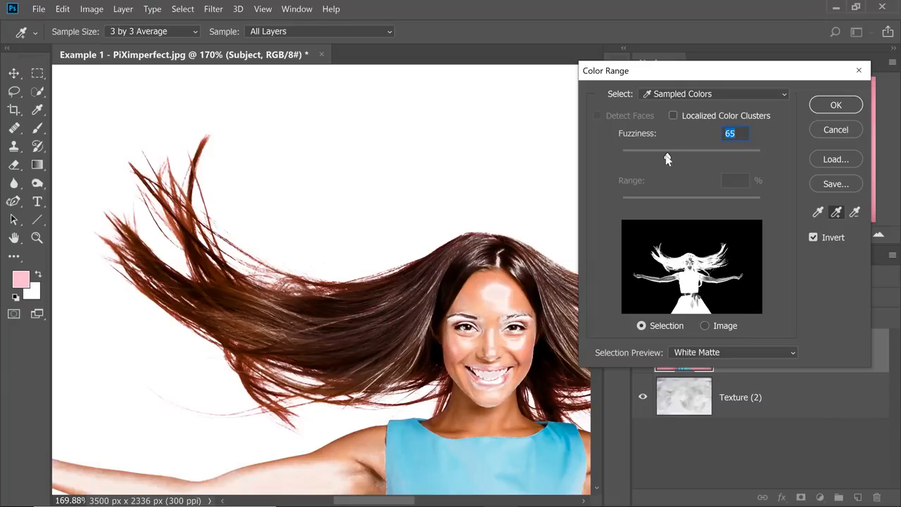
{"action": "mouse_move", "coordinate": [667, 159]}
{"action": "left_mouse_down"}
{"action": "mouse_move", "coordinate": [652, 158]}
{"action": "mouse_move", "coordinate": [684, 162]}
{"action": "mouse_move", "coordinate": [659, 162]}
{"action": "left_mouse_up"}
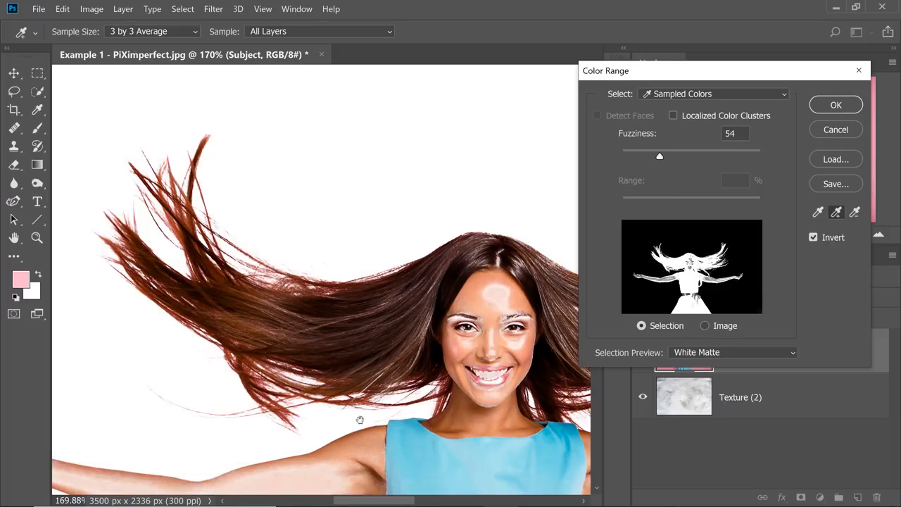
Inspect the hair and arm edges in the preview, accept the color selection and apply it as the Subject layer's mask.
{"action": "left_click_drag", "start_coordinate": [339, 437], "coordinate": [510, 342]}
{"action": "left_click_drag", "start_coordinate": [512, 390], "coordinate": [274, 304]}
{"action": "left_click_drag", "start_coordinate": [416, 379], "coordinate": [307, 221]}
{"action": "left_click_drag", "start_coordinate": [382, 258], "coordinate": [341, 167]}
{"action": "left_click_drag", "start_coordinate": [359, 249], "coordinate": [310, 394]}
{"action": "left_click_drag", "start_coordinate": [421, 176], "coordinate": [240, 340]}
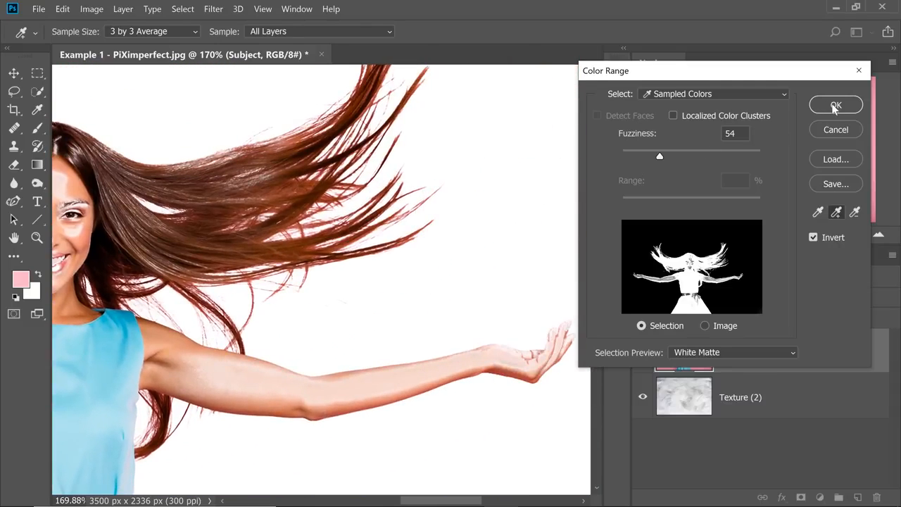
{"action": "left_click", "coordinate": [836, 105]}
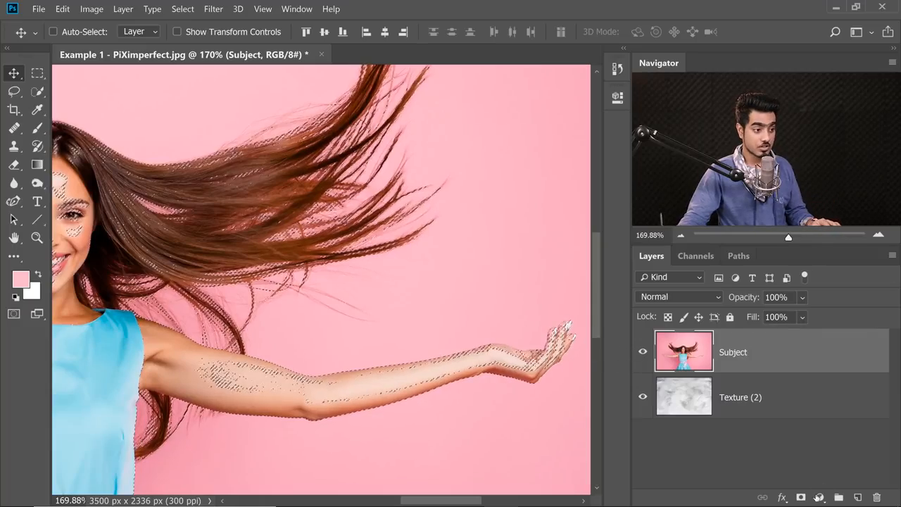
{"action": "left_click", "coordinate": [802, 497]}
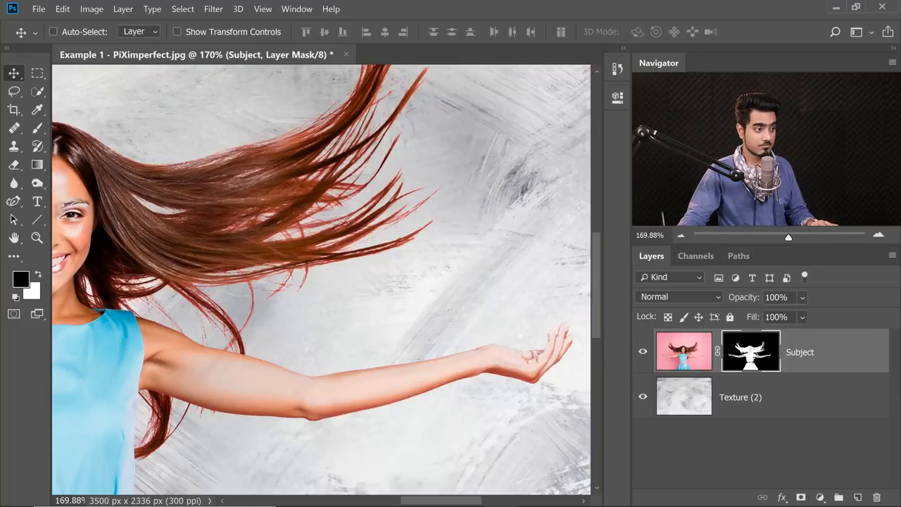
Check the cutout over the texture as a whole and around the face, and display the Subject layer's mask on its own.
{"action": "key", "text": "ctrl+0"}
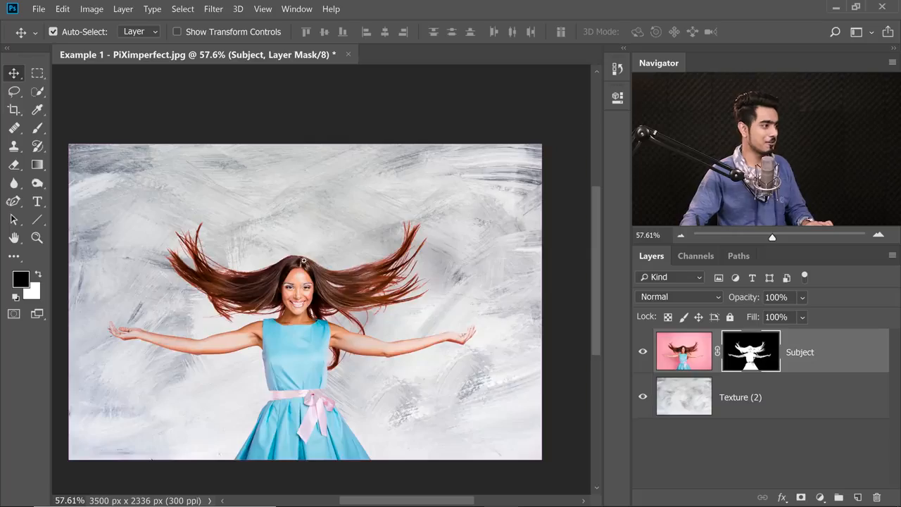
{"action": "left_click_drag", "start_coordinate": [303, 261], "coordinate": [321, 277]}
{"action": "left_click_drag", "start_coordinate": [281, 324], "coordinate": [469, 298]}
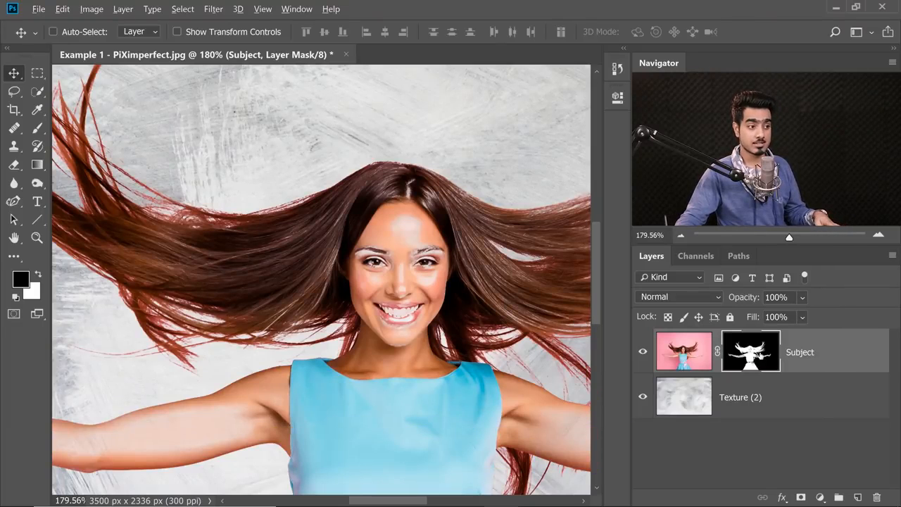
{"action": "left_click", "coordinate": [759, 360], "text": "alt"}
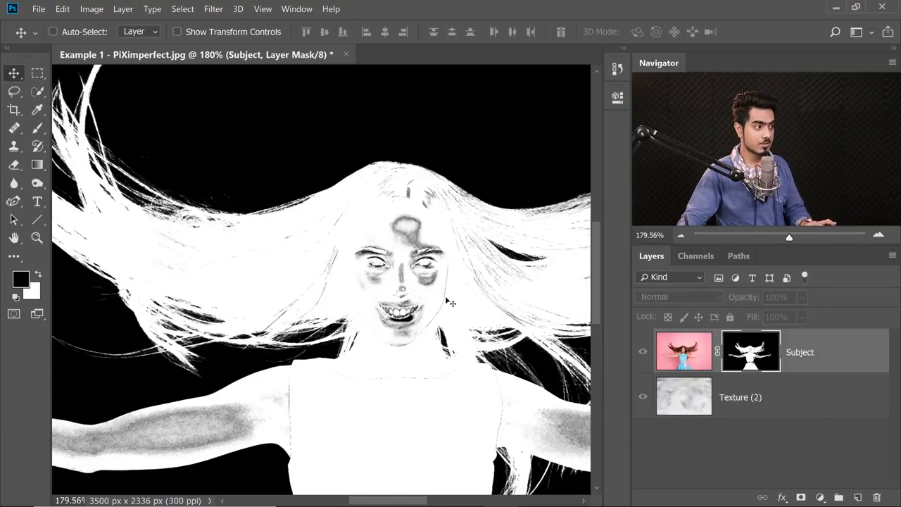
{"action": "scroll", "coordinate": [445, 302], "scroll_direction": "down", "scroll_amount": 3}
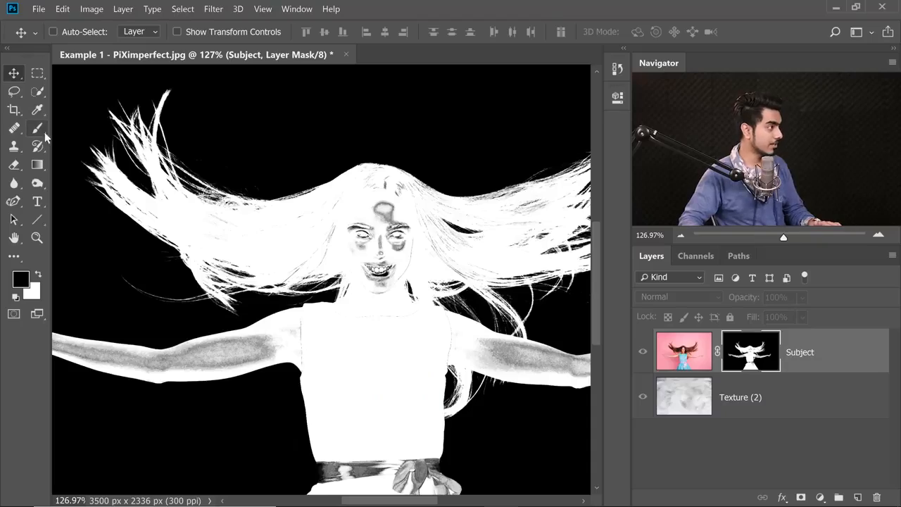
Set up the Brush tool in Overlay mode with 20% flow for retouching the mask at the forearm beneath the hair.
{"action": "left_click", "coordinate": [37, 127]}
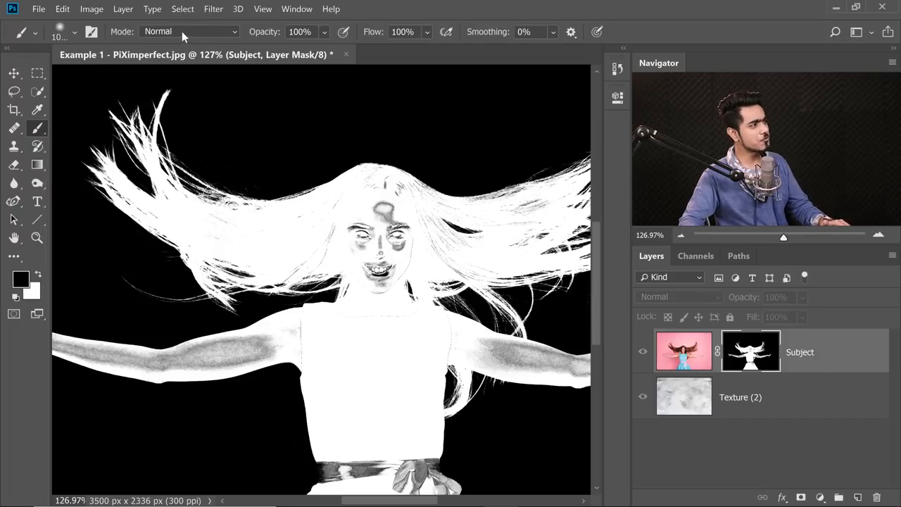
{"action": "left_click", "coordinate": [211, 32]}
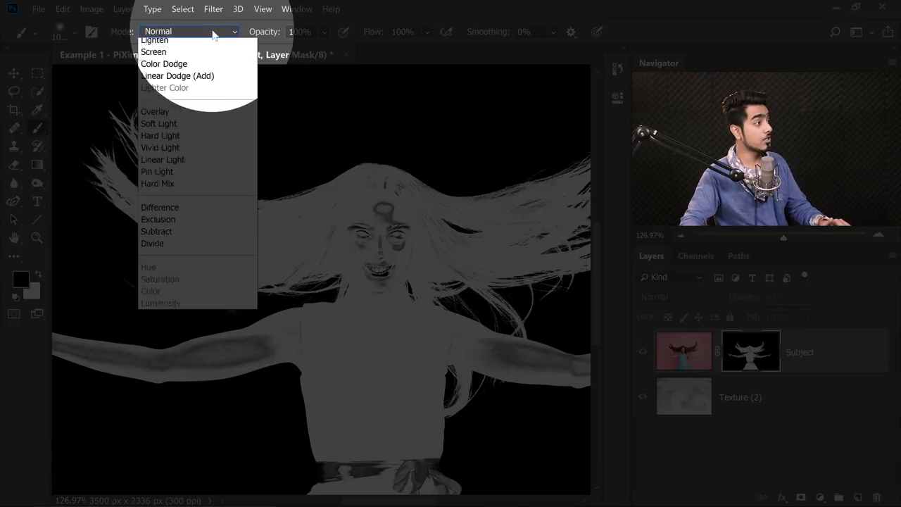
{"action": "left_click", "coordinate": [162, 245]}
{"action": "left_click_drag", "start_coordinate": [261, 327], "coordinate": [502, 291]}
{"action": "left_click_drag", "start_coordinate": [368, 333], "coordinate": [380, 333]}
{"action": "left_click_drag", "start_coordinate": [387, 313], "coordinate": [380, 343]}
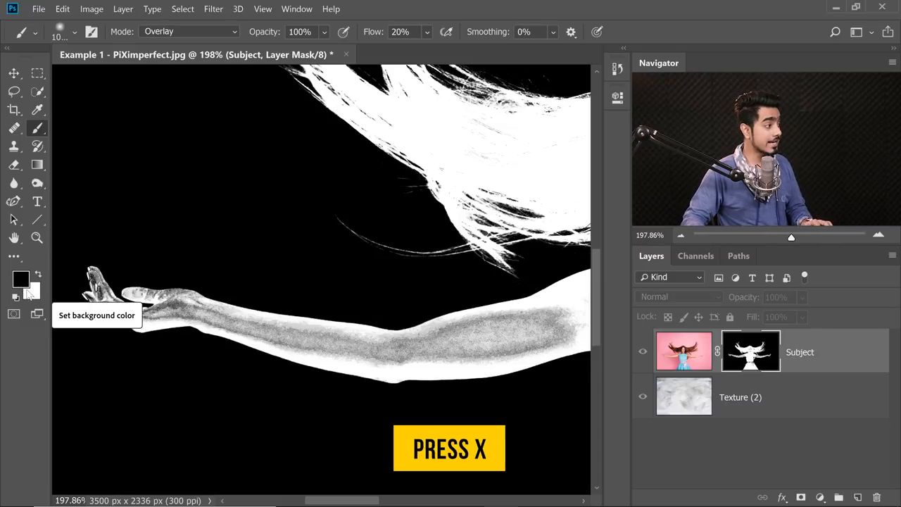
Paint white over the grey areas of the forearm in the mask with an 84 px brush, and check its edge up close.
{"action": "left_click_drag", "start_coordinate": [340, 288], "coordinate": [172, 277]}
{"action": "left_click_drag", "start_coordinate": [314, 302], "coordinate": [193, 286]}
{"action": "mouse_move", "coordinate": [276, 330]}
{"action": "left_mouse_down"}
{"action": "mouse_move", "coordinate": [284, 340]}
{"action": "mouse_move", "coordinate": [265, 335]}
{"action": "mouse_move", "coordinate": [332, 362]}
{"action": "mouse_move", "coordinate": [279, 330]}
{"action": "left_mouse_up"}
{"action": "left_click_drag", "start_coordinate": [337, 333], "coordinate": [298, 331]}
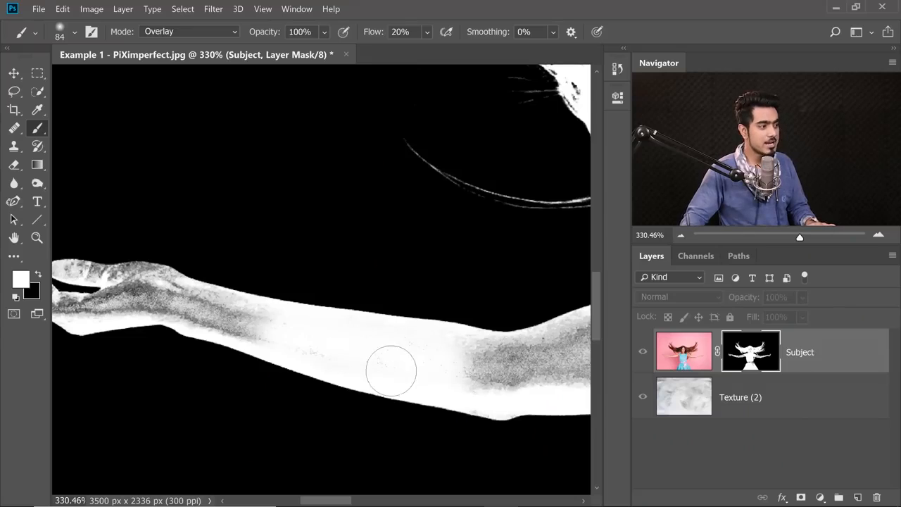
{"action": "scroll", "coordinate": [373, 349], "scroll_direction": "right", "scroll_amount": 3}
{"action": "left_click_drag", "start_coordinate": [453, 317], "coordinate": [391, 313]}
{"action": "mouse_move", "coordinate": [418, 345]}
{"action": "left_mouse_down"}
{"action": "mouse_move", "coordinate": [513, 302]}
{"action": "mouse_move", "coordinate": [383, 334]}
{"action": "mouse_move", "coordinate": [377, 362]}
{"action": "mouse_move", "coordinate": [237, 339]}
{"action": "mouse_move", "coordinate": [390, 339]}
{"action": "left_mouse_up"}
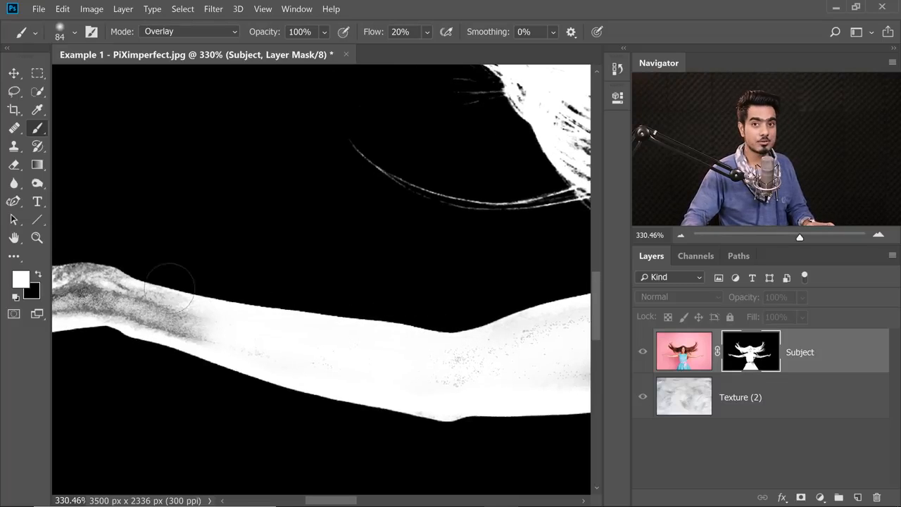
{"action": "scroll", "coordinate": [319, 303], "scroll_direction": "up", "scroll_amount": 6}
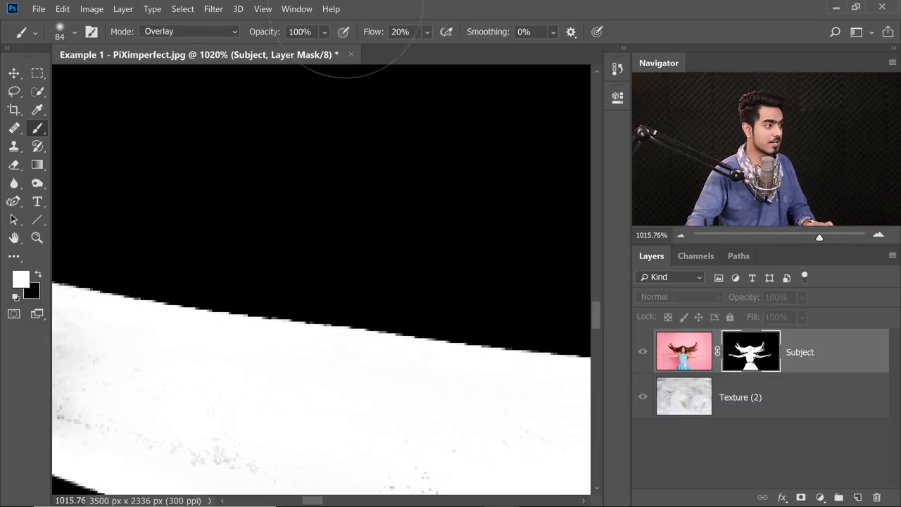
Raise the brush flow to 50% and paint the grey areas of the wrist and palm white with a 48 px brush.
{"action": "scroll", "coordinate": [294, 377], "scroll_direction": "down", "scroll_amount": 5}
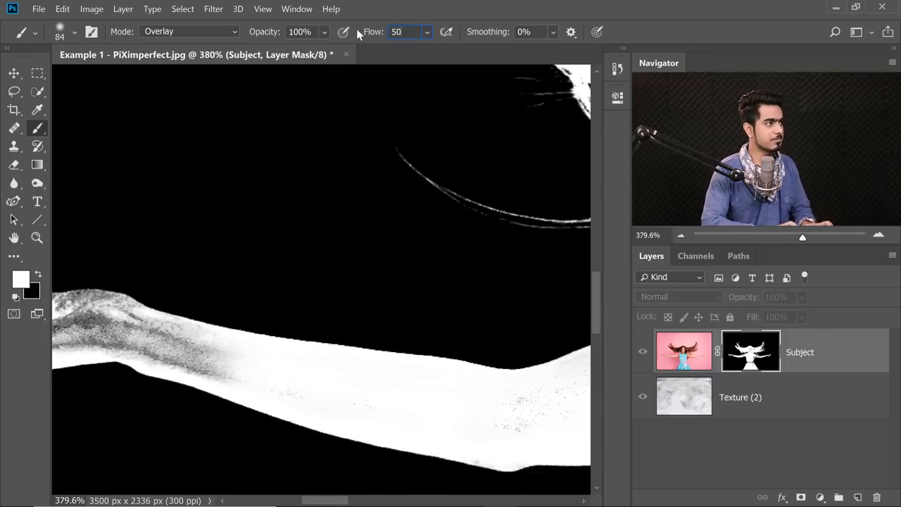
{"action": "left_click_drag", "start_coordinate": [293, 254], "coordinate": [240, 277]}
{"action": "left_click_drag", "start_coordinate": [238, 278], "coordinate": [321, 306]}
{"action": "mouse_move", "coordinate": [287, 332]}
{"action": "left_mouse_down"}
{"action": "mouse_move", "coordinate": [328, 318]}
{"action": "mouse_move", "coordinate": [308, 316]}
{"action": "mouse_move", "coordinate": [383, 347]}
{"action": "mouse_move", "coordinate": [374, 354]}
{"action": "left_mouse_up"}
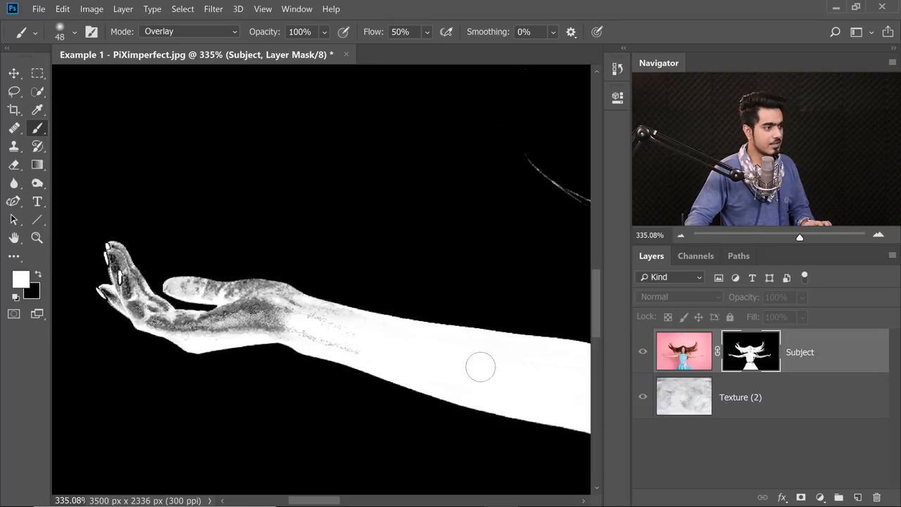
{"action": "left_click_drag", "start_coordinate": [308, 323], "coordinate": [408, 356]}
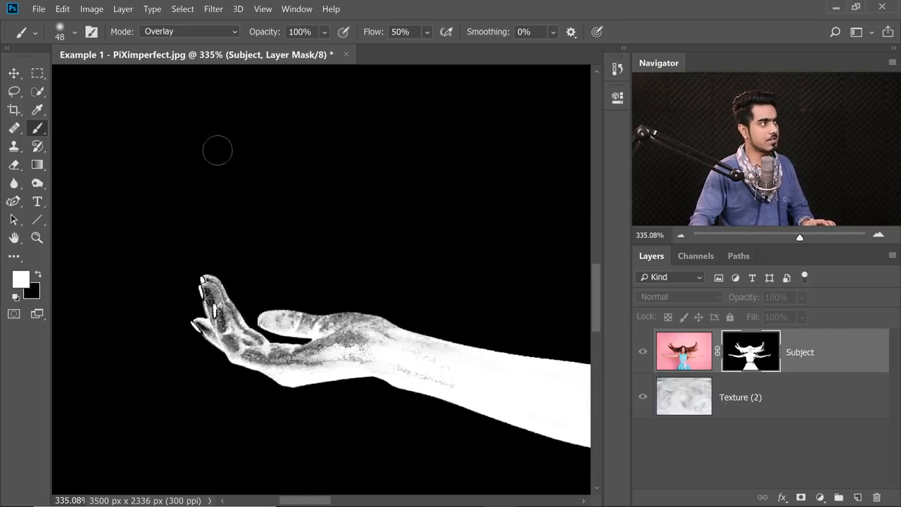
{"action": "left_click_drag", "start_coordinate": [325, 353], "coordinate": [241, 345]}
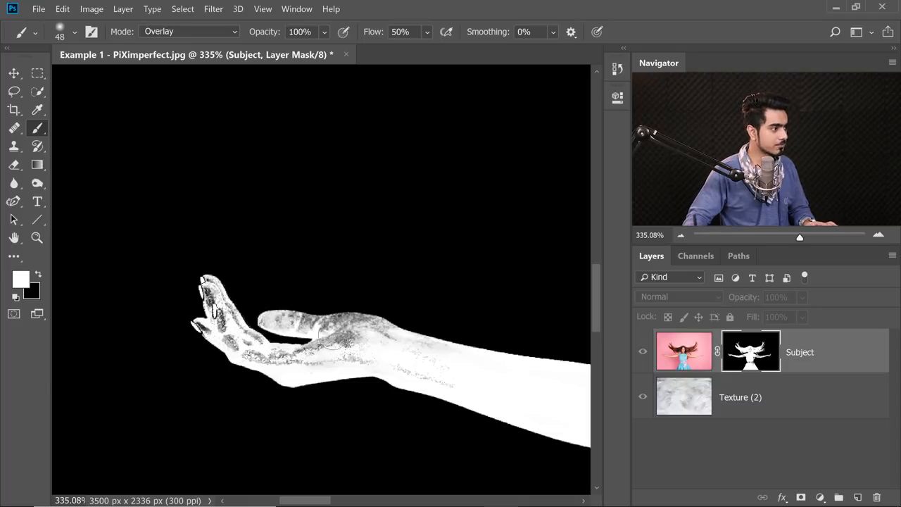
Paint the grey patches on the thumb and fingers white in the mask, using a 10 px brush for the small areas.
{"action": "scroll", "coordinate": [356, 342], "scroll_direction": "up", "scroll_amount": 5}
{"action": "left_click_drag", "start_coordinate": [302, 220], "coordinate": [302, 311]}
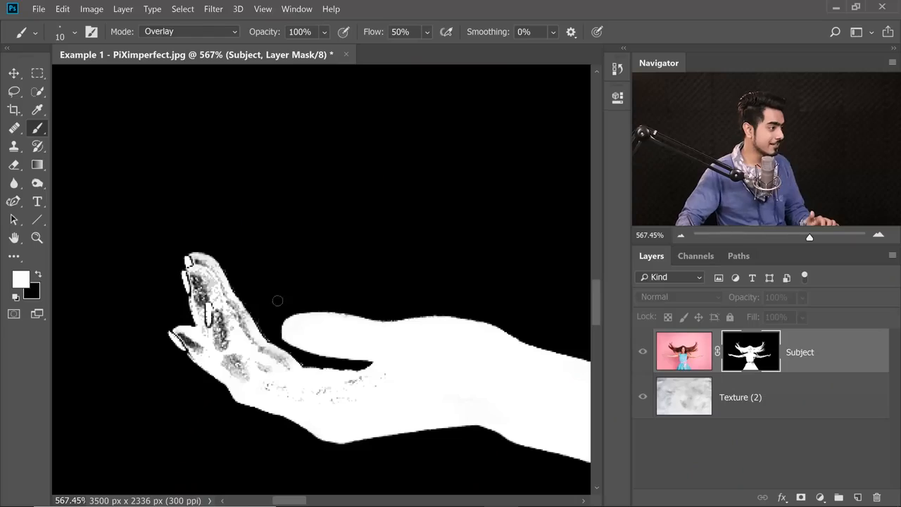
{"action": "left_click_drag", "start_coordinate": [226, 332], "coordinate": [218, 340]}
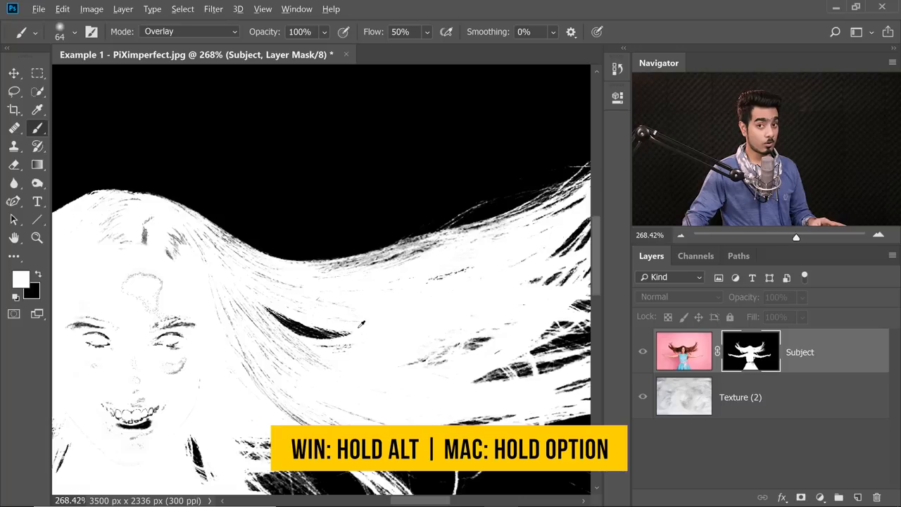
Compare the cutout with its mask around the face and hair, and paint white over the grey marks on the head.
{"action": "left_click", "coordinate": [759, 348], "text": "alt"}
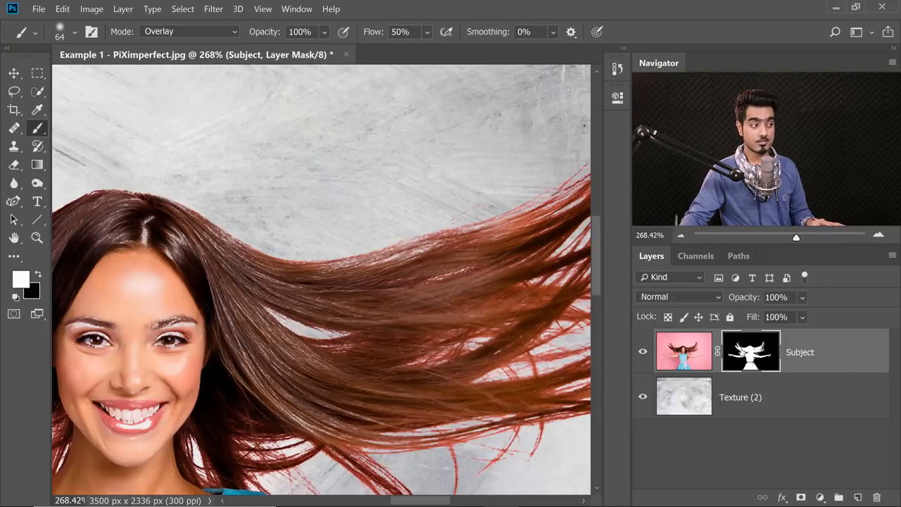
{"action": "left_click", "coordinate": [751, 358], "text": "alt"}
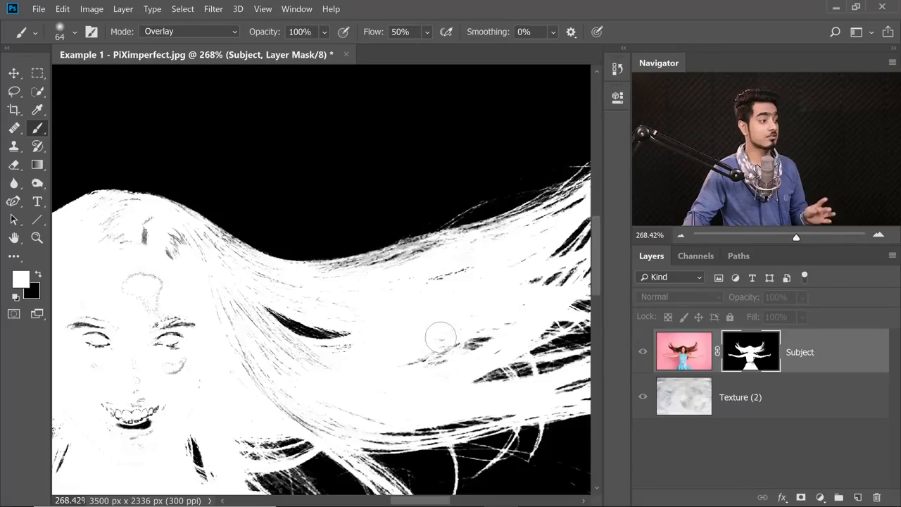
{"action": "left_click_drag", "start_coordinate": [364, 358], "coordinate": [425, 346]}
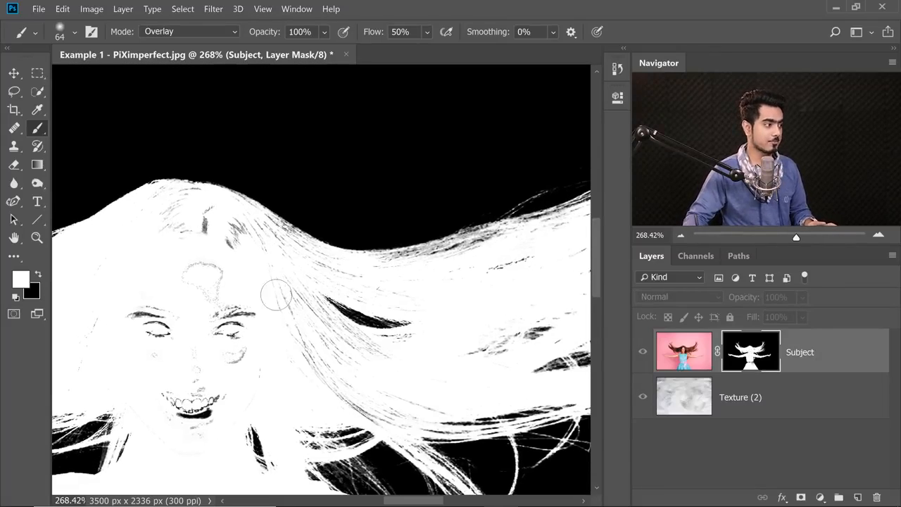
{"action": "left_click_drag", "start_coordinate": [271, 246], "coordinate": [195, 210]}
{"action": "left_click_drag", "start_coordinate": [248, 253], "coordinate": [337, 344]}
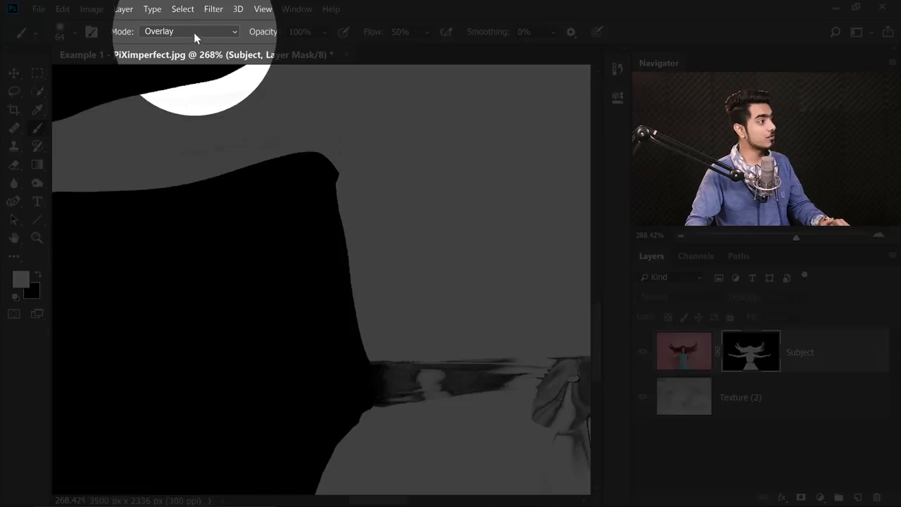
Set the brush mode to Normal and return from the mask view to the composite image at the waist.
{"action": "left_click", "coordinate": [193, 33]}
{"action": "left_click", "coordinate": [188, 45]}
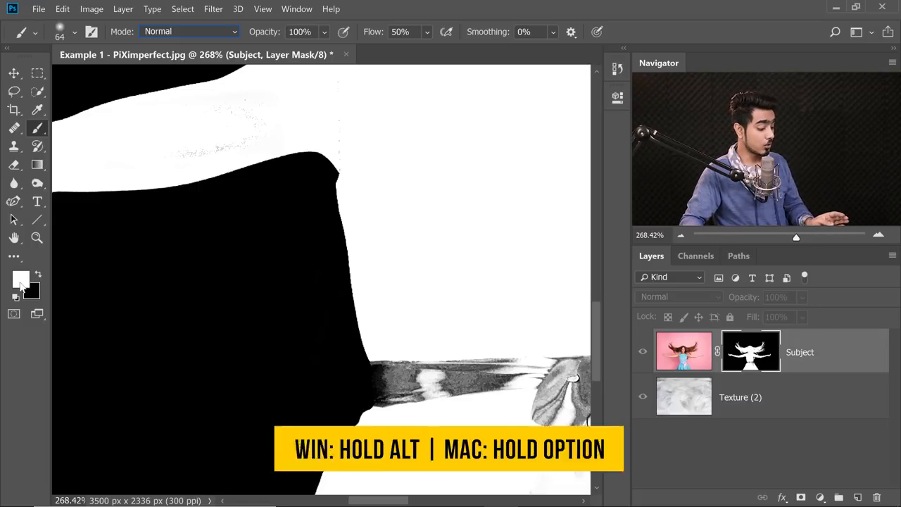
{"action": "left_click", "coordinate": [741, 354], "text": "alt"}
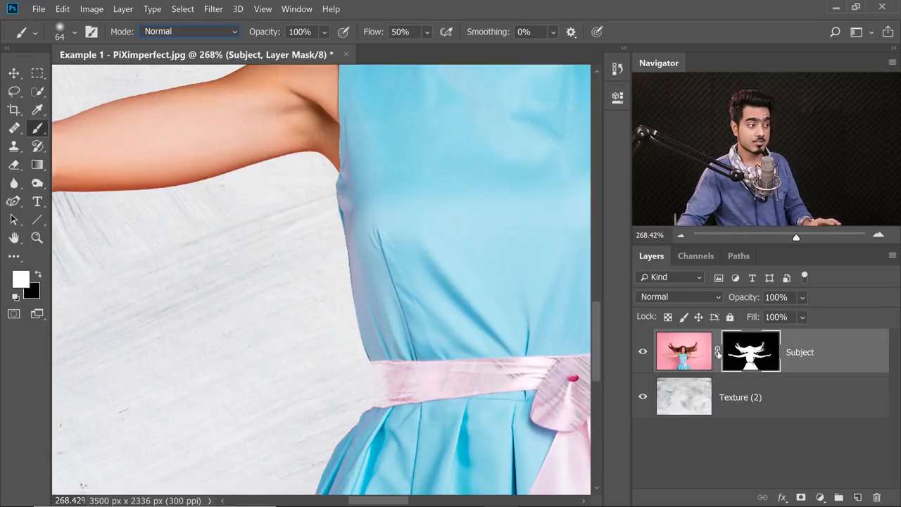
Paint white on the mask over the faded outer end of the pink sash with a 36 px brush.
{"action": "scroll", "coordinate": [395, 352], "scroll_direction": "up", "scroll_amount": 4}
{"action": "mouse_move", "coordinate": [391, 327]}
{"action": "left_mouse_down"}
{"action": "mouse_move", "coordinate": [355, 352]}
{"action": "mouse_move", "coordinate": [507, 353]}
{"action": "left_mouse_up"}
{"action": "mouse_move", "coordinate": [393, 364]}
{"action": "left_mouse_down"}
{"action": "mouse_move", "coordinate": [412, 358]}
{"action": "mouse_move", "coordinate": [449, 300]}
{"action": "left_mouse_up"}
{"action": "scroll", "coordinate": [392, 345], "scroll_direction": "up", "scroll_amount": 2}
{"action": "right_click", "coordinate": [425, 317], "text": "alt"}
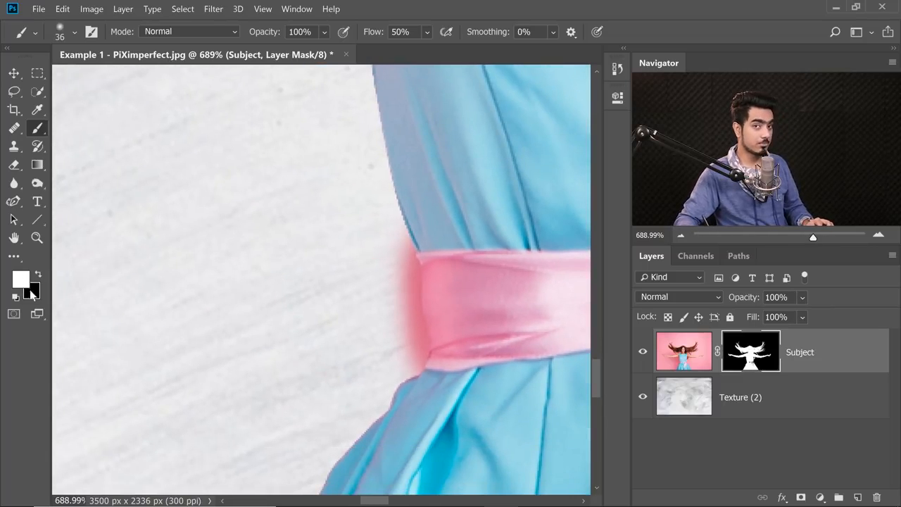
Switch to black with a 7 px brush and start masking out the pink spill beside the sash's upper corner.
{"action": "key", "text": "x"}
{"action": "right_click", "coordinate": [402, 272], "text": "alt"}
{"action": "scroll", "coordinate": [403, 276], "scroll_direction": "up", "scroll_amount": 2}
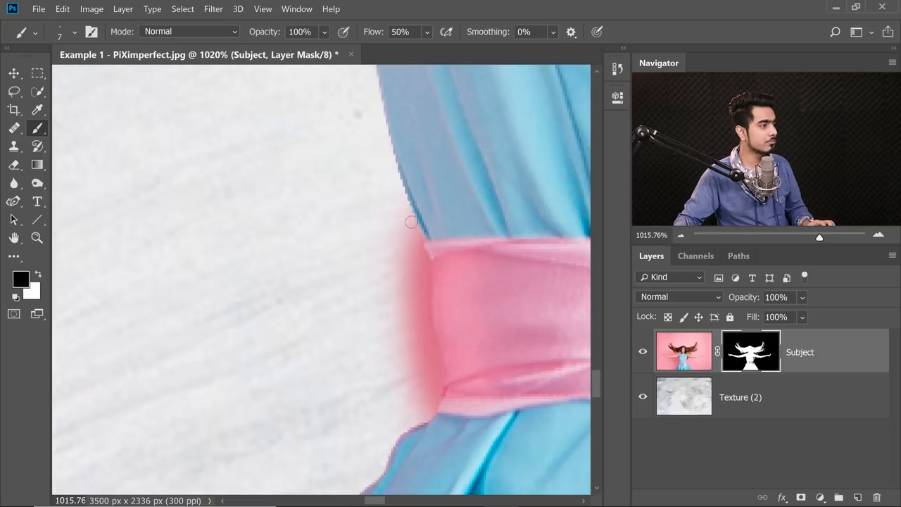
{"action": "left_click", "coordinate": [412, 242]}
Rotate the canvas to 91° and mask out a short stretch of pink spill along the sash edge with a 4 px brush.
{"action": "scroll", "coordinate": [432, 274], "scroll_direction": "up", "scroll_amount": 3}
{"action": "key", "text": "r"}
{"action": "mouse_move", "coordinate": [447, 147]}
{"action": "left_mouse_down"}
{"action": "mouse_move", "coordinate": [539, 226]}
{"action": "mouse_move", "coordinate": [473, 346]}
{"action": "mouse_move", "coordinate": [358, 356]}
{"action": "left_mouse_up"}
{"action": "key", "text": "b"}
{"action": "right_click", "coordinate": [440, 300], "text": "alt"}
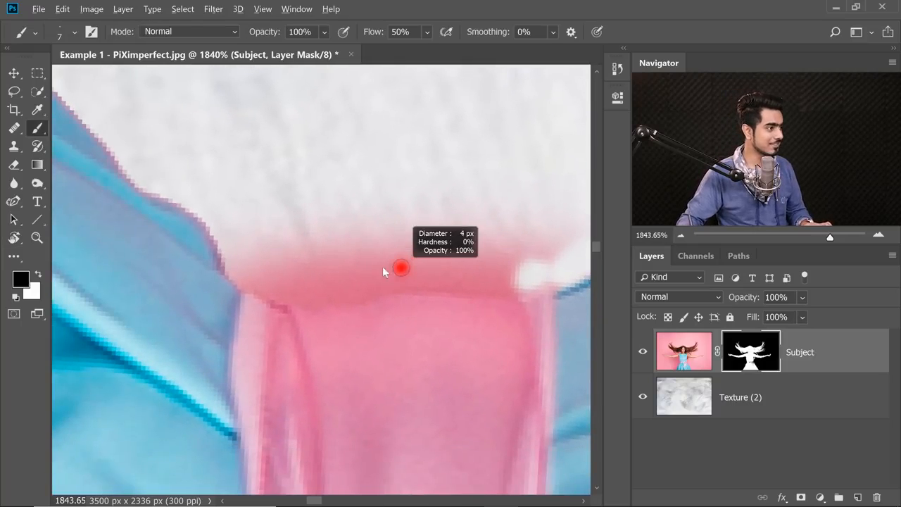
{"action": "left_click_drag", "start_coordinate": [362, 283], "coordinate": [412, 277]}
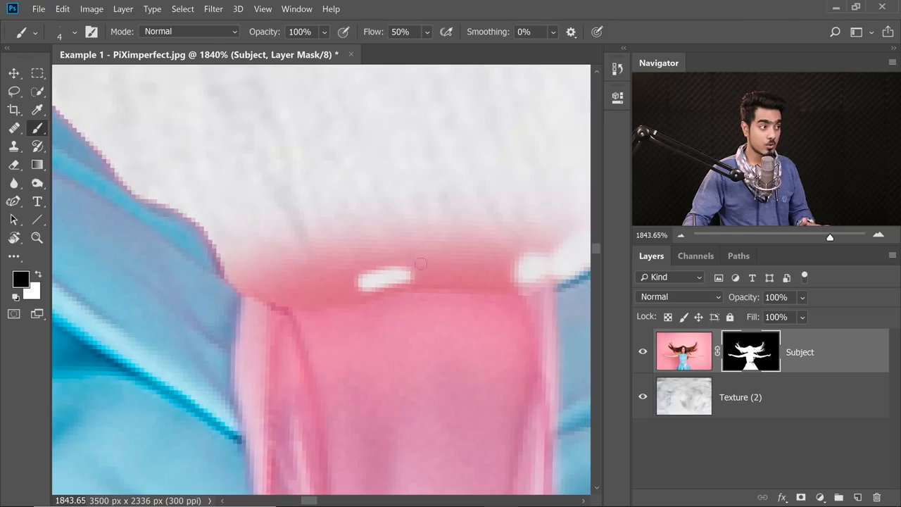
Rotate the canvas to 76° and mask out the rest of the pink spill along the sash edge with a 6 px brush.
{"action": "key", "text": "r"}
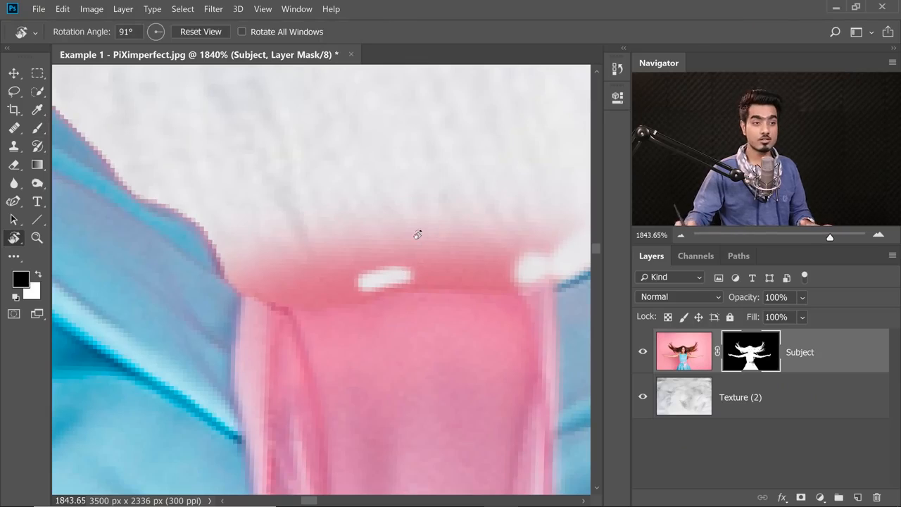
{"action": "left_click_drag", "start_coordinate": [464, 197], "coordinate": [349, 209]}
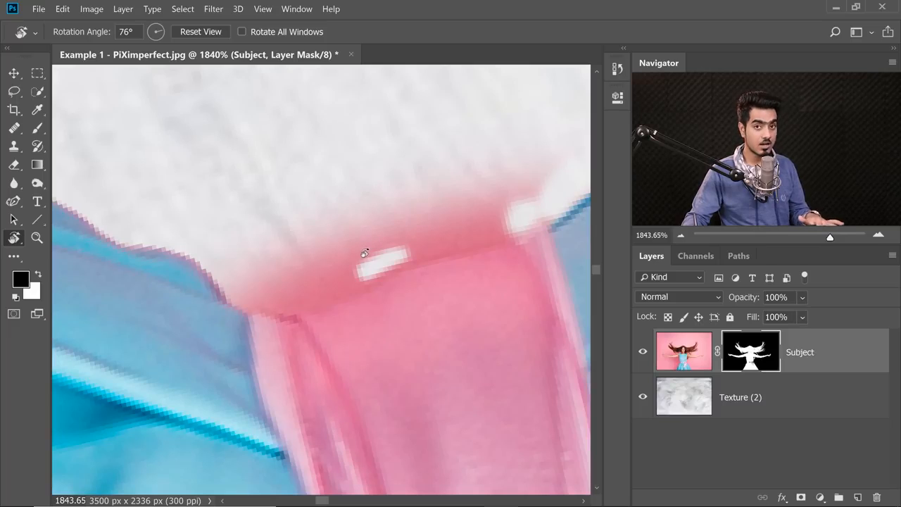
{"action": "key", "text": "b"}
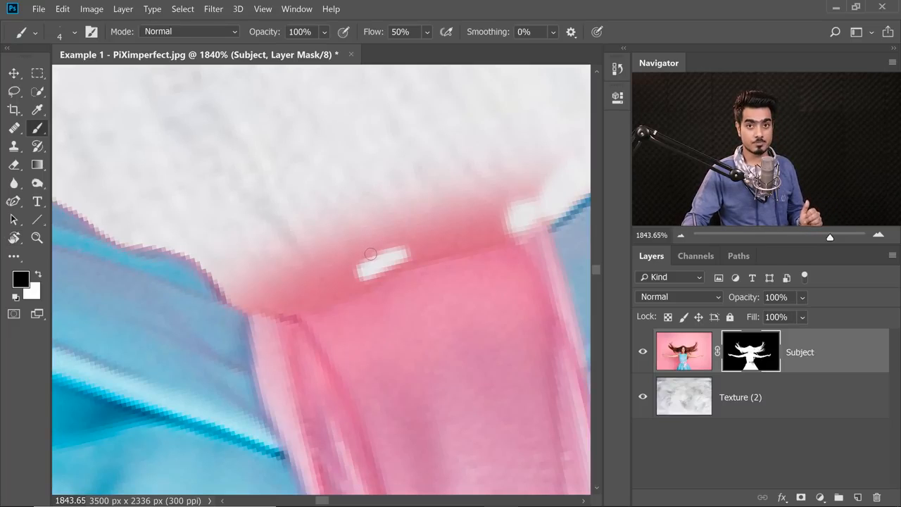
{"action": "key", "text": "bracketright"}
{"action": "key", "text": "bracketright"}
{"action": "left_click_drag", "start_coordinate": [432, 235], "coordinate": [353, 167]}
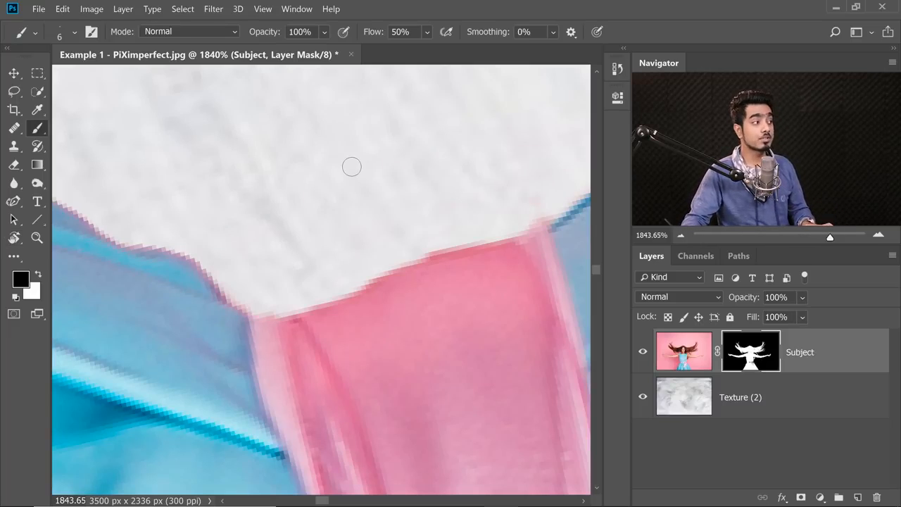
Reset the canvas rotation and return to the Brush tool at the sash's lower edge.
{"action": "key", "text": "r"}
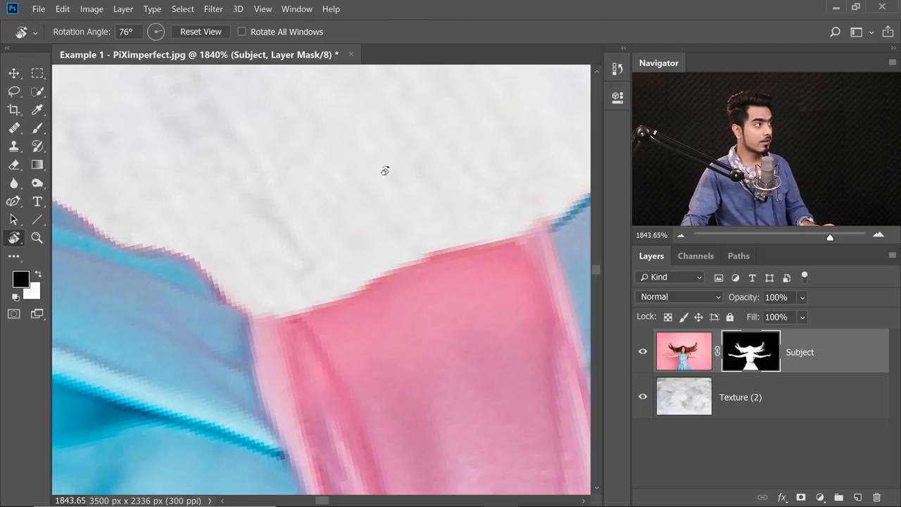
{"action": "left_click", "coordinate": [200, 33]}
{"action": "key", "text": "b"}
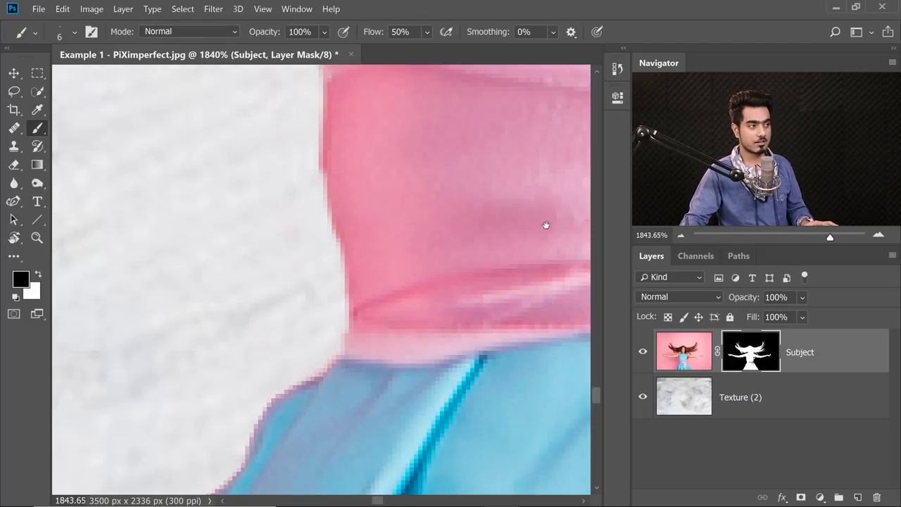
Mask out the remaining pink spill beside the sash's lower edge with the 6 px brush.
{"action": "left_click_drag", "start_coordinate": [513, 173], "coordinate": [461, 180]}
{"action": "left_click_drag", "start_coordinate": [528, 218], "coordinate": [453, 251]}
{"action": "left_click_drag", "start_coordinate": [528, 247], "coordinate": [407, 249]}
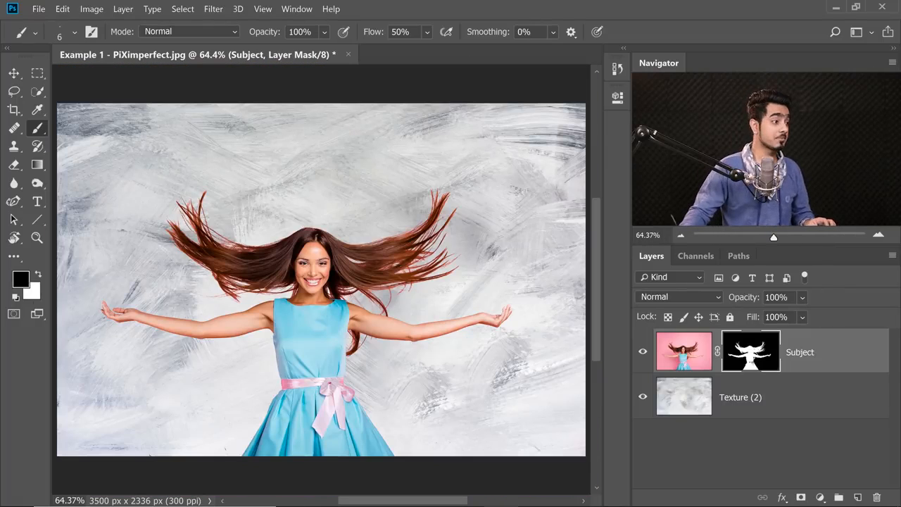
Display the Subject layer mask on its own and fill the grey sash areas with white using a 55 px brush.
{"action": "left_click", "coordinate": [749, 355], "text": "alt"}
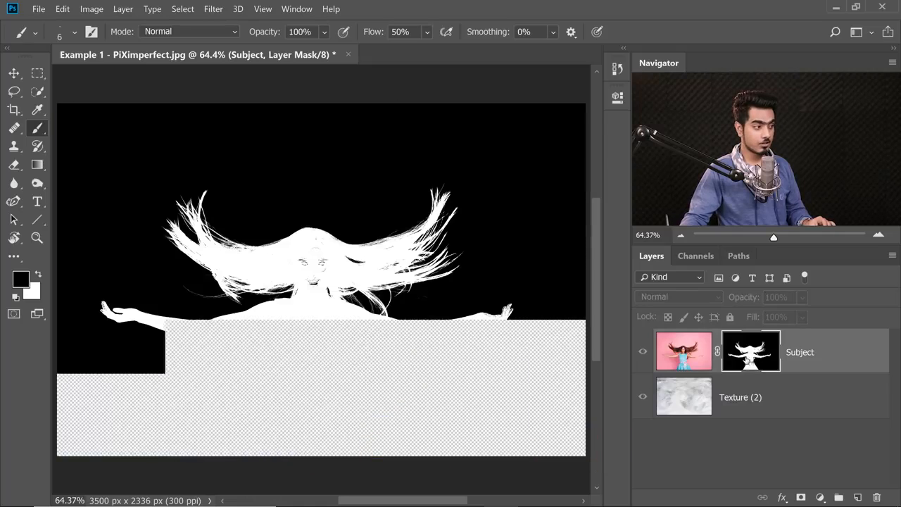
{"action": "scroll", "coordinate": [334, 380], "scroll_direction": "up", "scroll_amount": 4}
{"action": "left_click_drag", "start_coordinate": [284, 327], "coordinate": [296, 327]}
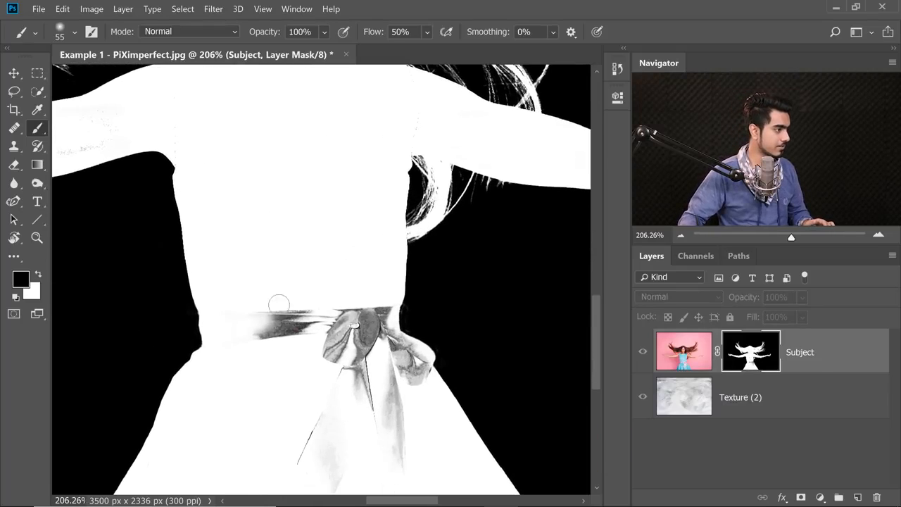
{"action": "left_click_drag", "start_coordinate": [281, 289], "coordinate": [261, 324]}
{"action": "key", "text": "ctrl+z"}
{"action": "key", "text": "x"}
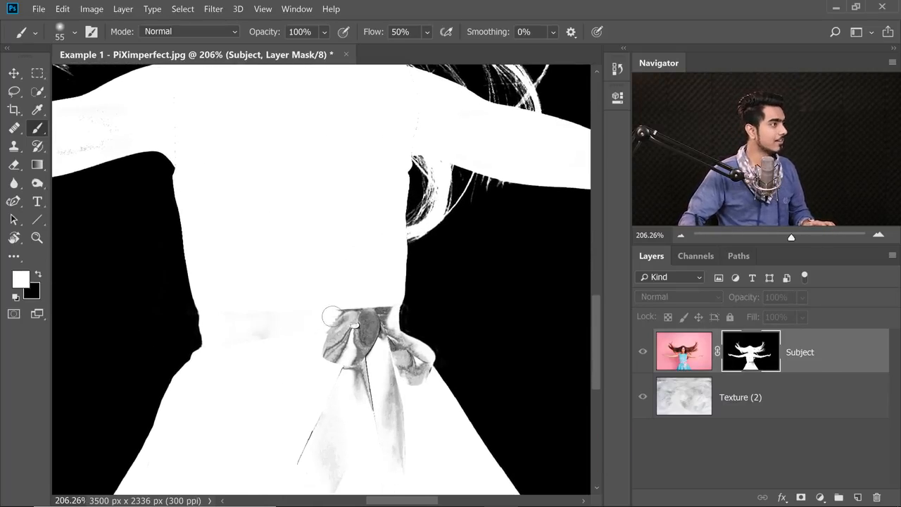
{"action": "mouse_move", "coordinate": [333, 303]}
{"action": "left_mouse_down"}
{"action": "mouse_move", "coordinate": [304, 214]}
{"action": "mouse_move", "coordinate": [344, 241]}
{"action": "mouse_move", "coordinate": [367, 363]}
{"action": "left_mouse_up"}
Solidify the bow in white with a hard brush and clean its outer mask edge in black at 22 px.
{"action": "left_click", "coordinate": [61, 32]}
{"action": "scroll", "coordinate": [369, 246], "scroll_direction": "up", "scroll_amount": 5}
{"action": "left_click_drag", "start_coordinate": [357, 205], "coordinate": [372, 242]}
{"action": "scroll", "coordinate": [373, 242], "scroll_direction": "up", "scroll_amount": 8}
{"action": "left_click_drag", "start_coordinate": [340, 284], "coordinate": [375, 219]}
{"action": "key", "text": "x"}
{"action": "left_click_drag", "start_coordinate": [394, 268], "coordinate": [261, 338]}
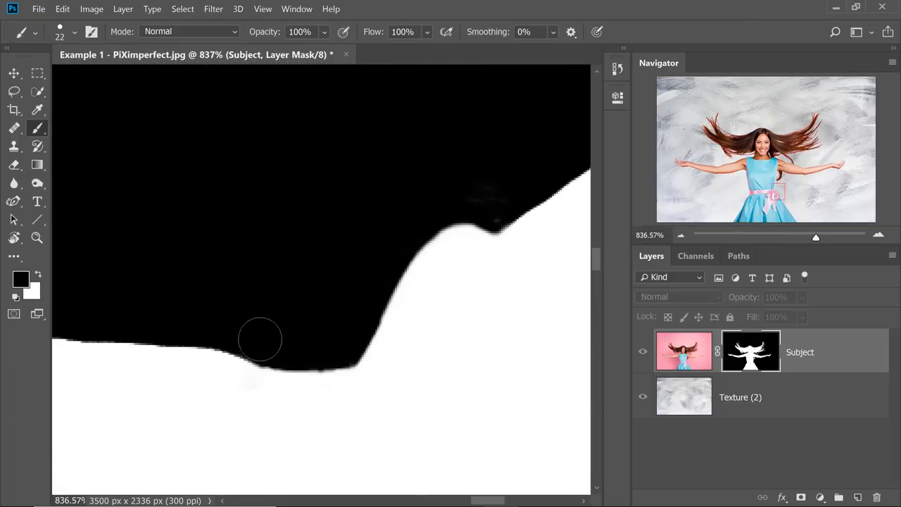
{"action": "key", "text": "r"}
{"action": "left_click", "coordinate": [176, 32]}
{"action": "left_click", "coordinate": [38, 130]}
Fill the grey and dark patches inside the face with white on the mask, using a Soft Round brush about 53 px.
{"action": "scroll", "coordinate": [239, 378], "scroll_direction": "down", "scroll_amount": 5}
{"action": "left_click_drag", "start_coordinate": [281, 105], "coordinate": [296, 458]}
{"action": "key", "text": "x"}
{"action": "left_click", "coordinate": [61, 31]}
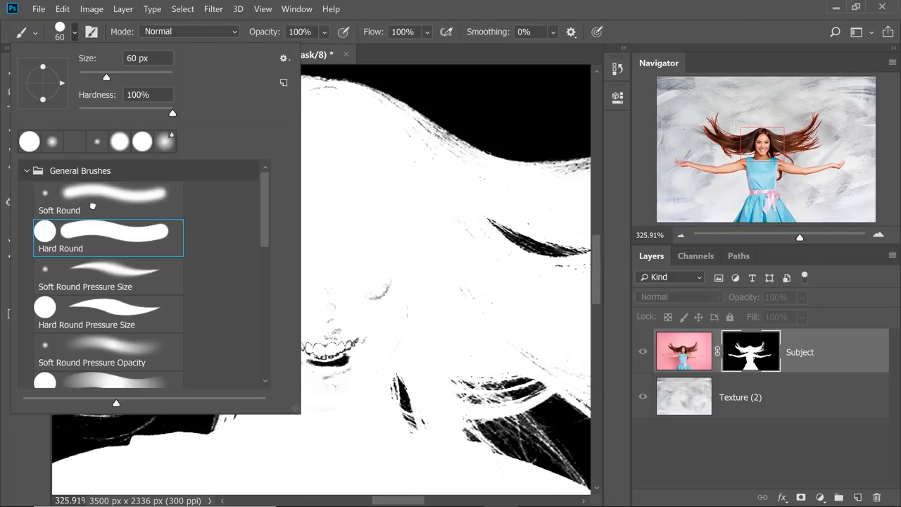
{"action": "left_click_drag", "start_coordinate": [412, 236], "coordinate": [353, 305]}
{"action": "left_click_drag", "start_coordinate": [145, 301], "coordinate": [316, 314]}
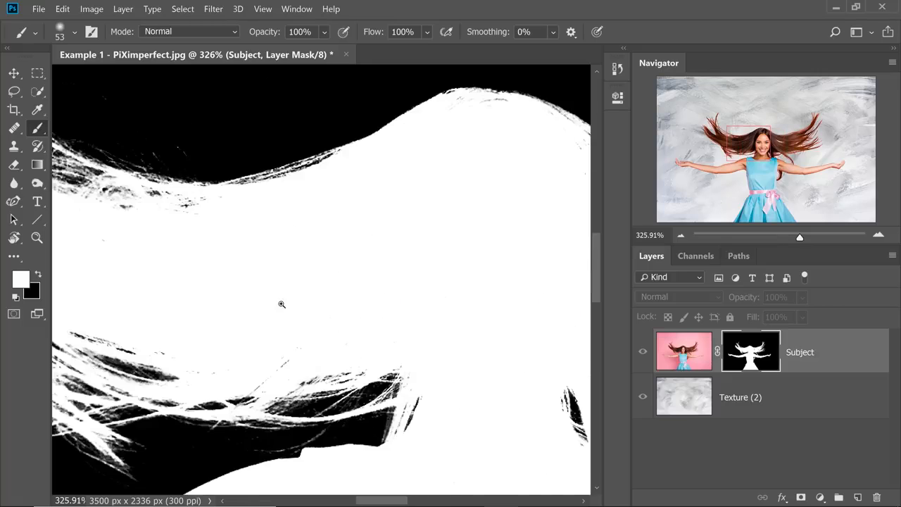
Paint the faint grey specks inside the outstretched arm solid white on the mask.
{"action": "left_click_drag", "start_coordinate": [563, 281], "coordinate": [63, 310]}
{"action": "scroll", "coordinate": [300, 218], "scroll_direction": "down", "scroll_amount": 3}
{"action": "left_click_drag", "start_coordinate": [143, 338], "coordinate": [549, 148]}
{"action": "scroll", "coordinate": [334, 298], "scroll_direction": "up", "scroll_amount": 5}
{"action": "left_click_drag", "start_coordinate": [335, 297], "coordinate": [532, 317]}
{"action": "left_click_drag", "start_coordinate": [197, 332], "coordinate": [557, 384]}
Switch to the Hard Round brush, reduce it to 12 px and fill the gaps in the hand and fingers with white.
{"action": "left_click", "coordinate": [64, 32]}
{"action": "left_click", "coordinate": [108, 238]}
{"action": "mouse_move", "coordinate": [269, 330]}
{"action": "left_mouse_down"}
{"action": "mouse_move", "coordinate": [364, 352]}
{"action": "mouse_move", "coordinate": [447, 391]}
{"action": "left_mouse_up"}
{"action": "key", "text": "bracketleft"}
{"action": "key", "text": "bracketleft"}
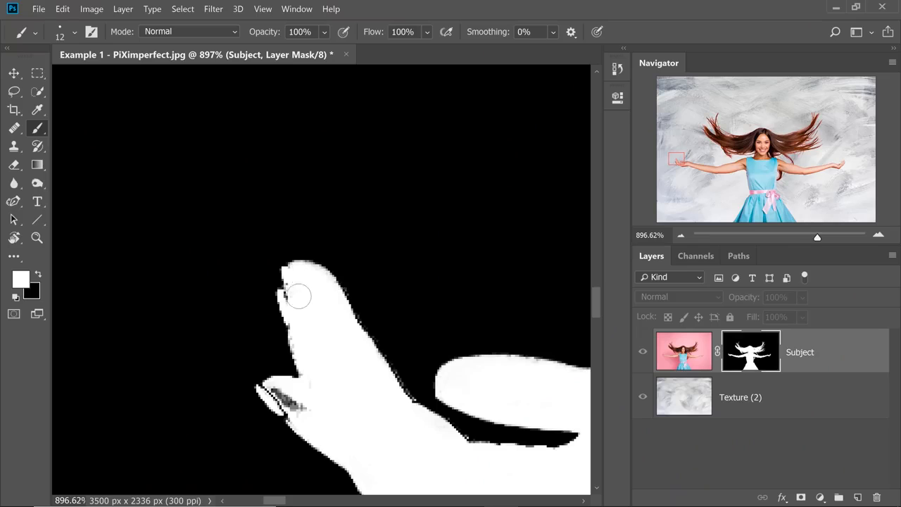
Return to the normal image view and mask out stray marks around the hair strands with a 4 px black brush.
{"action": "scroll", "coordinate": [302, 403], "scroll_direction": "down", "scroll_amount": 15}
{"action": "left_click_drag", "start_coordinate": [386, 435], "coordinate": [106, 296]}
{"action": "scroll", "coordinate": [422, 316], "scroll_direction": "up", "scroll_amount": 9}
{"action": "scroll", "coordinate": [408, 359], "scroll_direction": "up", "scroll_amount": 8}
{"action": "left_click_drag", "start_coordinate": [486, 303], "coordinate": [310, 389]}
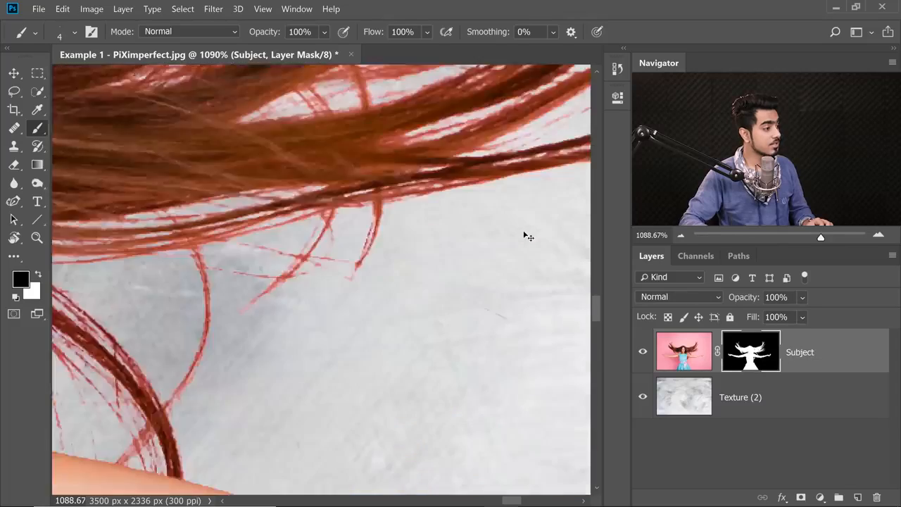
{"action": "key", "text": "ctrl+0"}
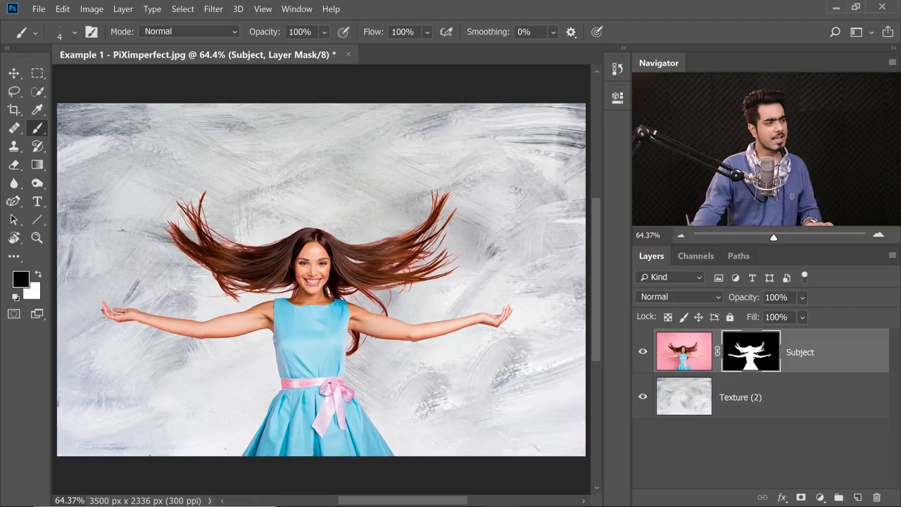
Add a new layer named Hair Fringe Color above the Subject layer.
{"action": "scroll", "coordinate": [186, 237], "scroll_direction": "up", "scroll_amount": 5}
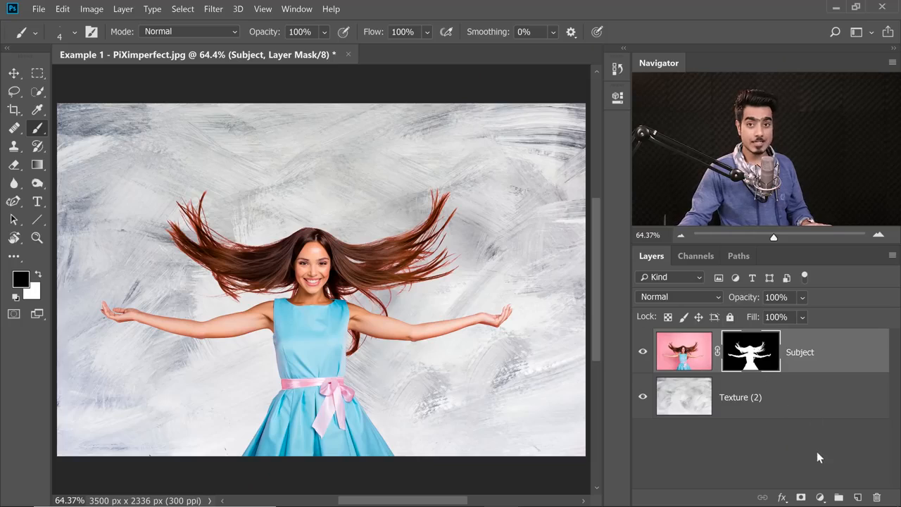
{"action": "left_click", "coordinate": [857, 497]}
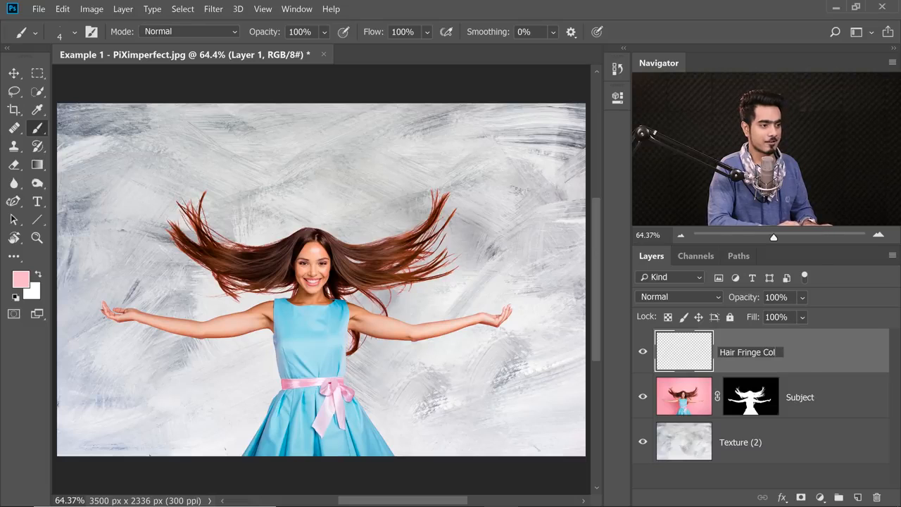
{"action": "key", "text": "Return"}
Paint a pink test patch over the hair with a 167 px hard brush and clip Hair Fringe Color to Subject.
{"action": "scroll", "coordinate": [350, 254], "scroll_direction": "up", "scroll_amount": 5}
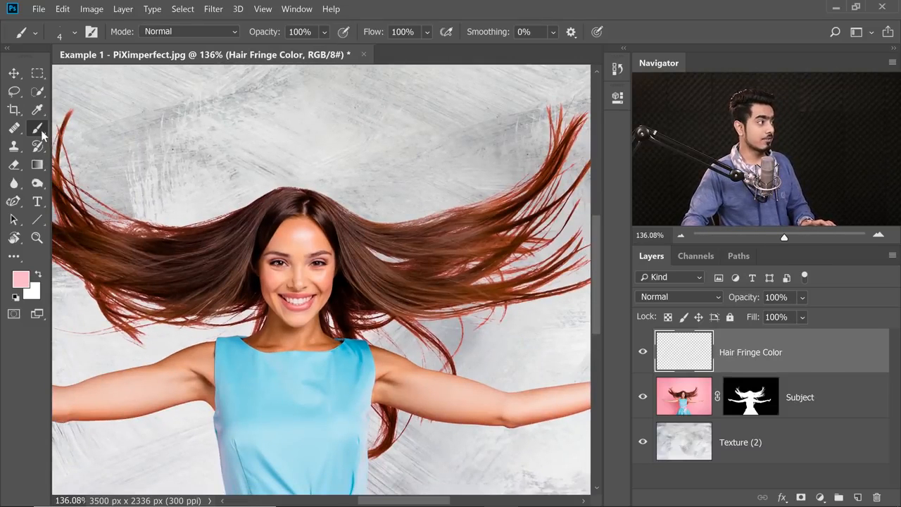
{"action": "left_click_drag", "start_coordinate": [219, 210], "coordinate": [309, 217]}
{"action": "left_click_drag", "start_coordinate": [219, 245], "coordinate": [308, 256]}
{"action": "left_click_drag", "start_coordinate": [246, 243], "coordinate": [245, 243]}
{"action": "mouse_move", "coordinate": [273, 193]}
{"action": "left_mouse_down"}
{"action": "mouse_move", "coordinate": [179, 292]}
{"action": "mouse_move", "coordinate": [322, 201]}
{"action": "mouse_move", "coordinate": [296, 310]}
{"action": "left_mouse_up"}
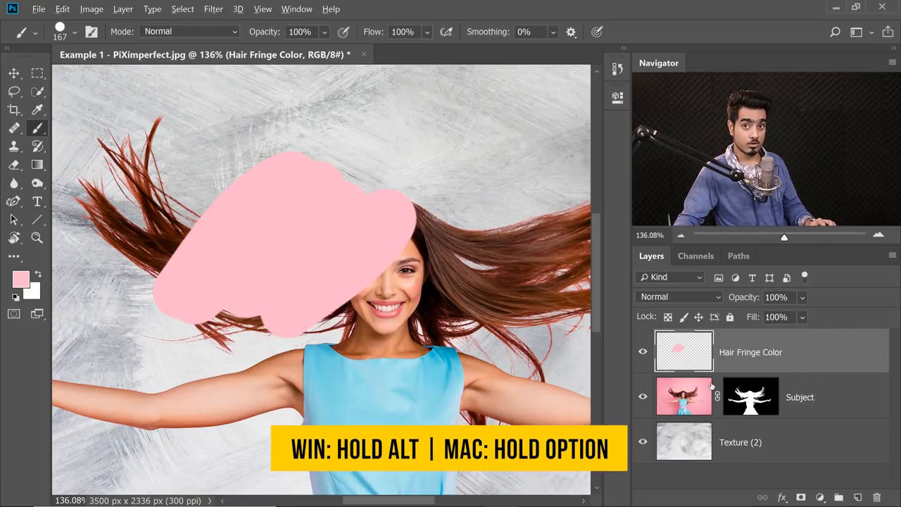
{"action": "left_click", "coordinate": [835, 376], "text": "alt"}
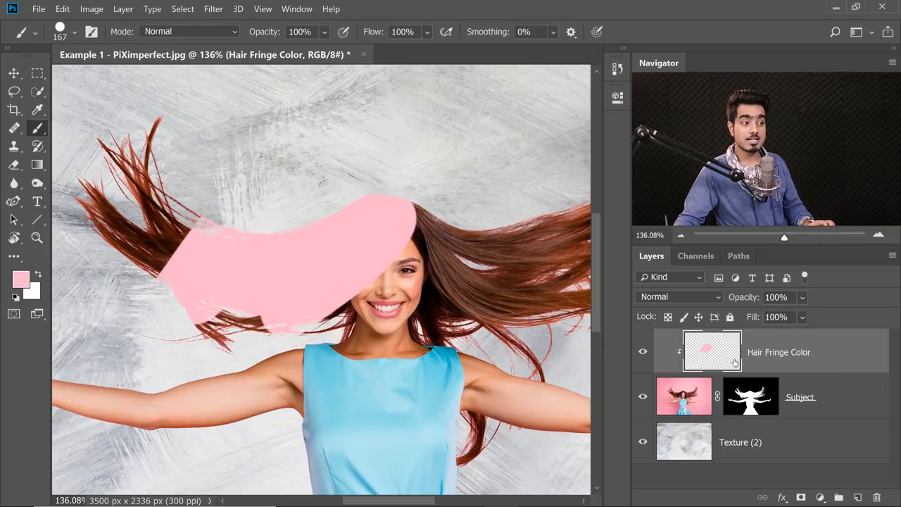
Enlarge the brush to 288 px and extend the clipped pink paint across the face and the hair's other side.
{"action": "mouse_move", "coordinate": [561, 328]}
{"action": "left_mouse_down"}
{"action": "mouse_move", "coordinate": [462, 297]}
{"action": "mouse_move", "coordinate": [502, 313]}
{"action": "mouse_move", "coordinate": [342, 285]}
{"action": "left_mouse_up"}
{"action": "right_click", "coordinate": [403, 290], "text": "alt"}
{"action": "mouse_move", "coordinate": [403, 290]}
{"action": "left_mouse_down"}
{"action": "mouse_move", "coordinate": [349, 322]}
{"action": "mouse_move", "coordinate": [452, 285]}
{"action": "mouse_move", "coordinate": [501, 294]}
{"action": "mouse_move", "coordinate": [502, 234]}
{"action": "left_mouse_up"}
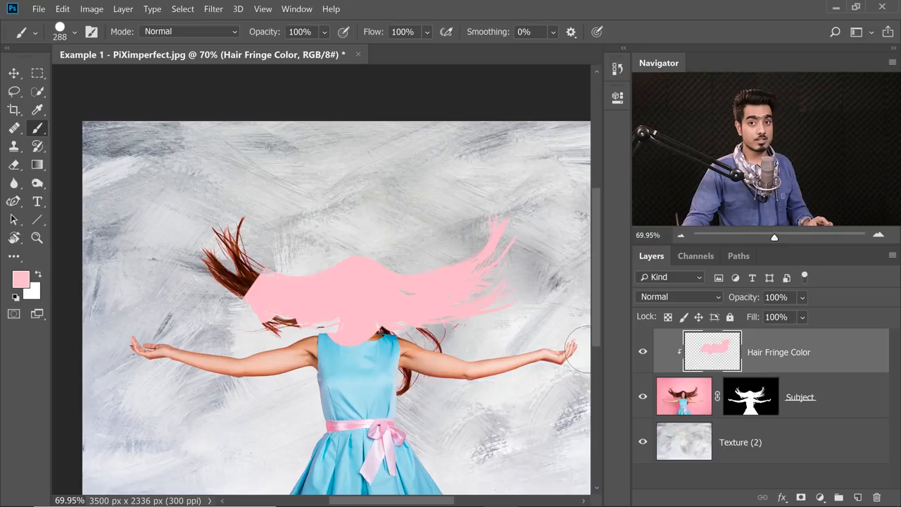
Undo the pink test paint and the clipping of the Hair Fringe Color layer.
{"action": "key", "text": "ctrl+z"}
{"action": "key", "text": "ctrl+z"}
{"action": "key", "text": "ctrl+z"}
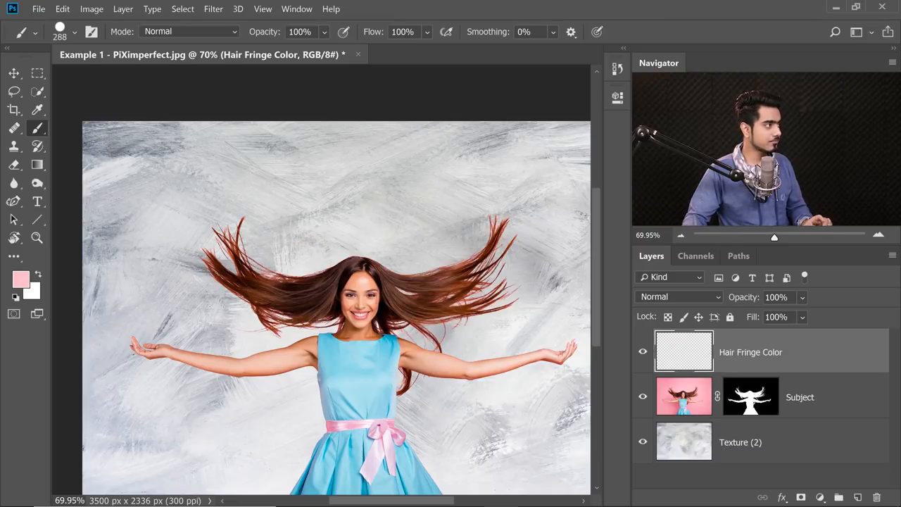
Switch to a Soft Round brush of 159 px, sample brown from the flying hair and paint over its reddish upper fringe.
{"action": "left_click", "coordinate": [70, 31]}
{"action": "left_click", "coordinate": [108, 200]}
{"action": "left_click_drag", "start_coordinate": [385, 289], "coordinate": [401, 288]}
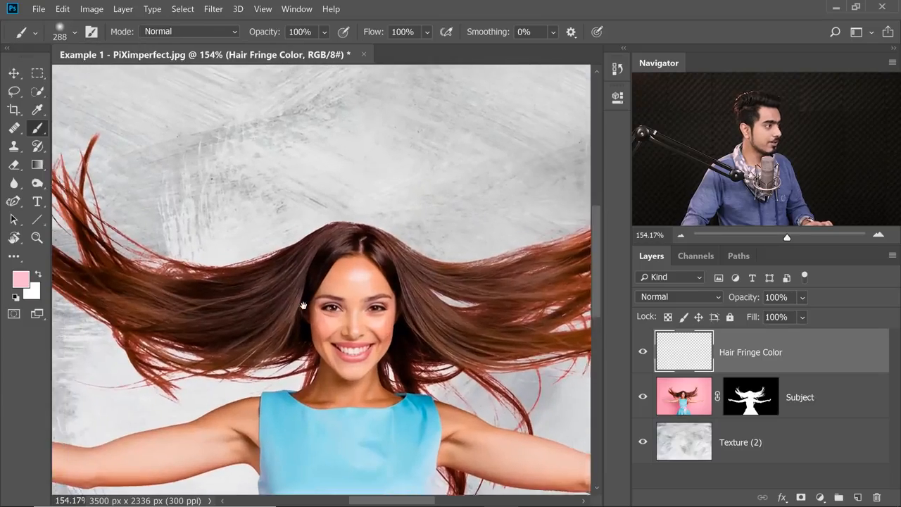
{"action": "left_click_drag", "start_coordinate": [227, 293], "coordinate": [423, 340]}
{"action": "left_click_drag", "start_coordinate": [343, 337], "coordinate": [358, 331]}
{"action": "left_click", "coordinate": [312, 314], "text": "alt"}
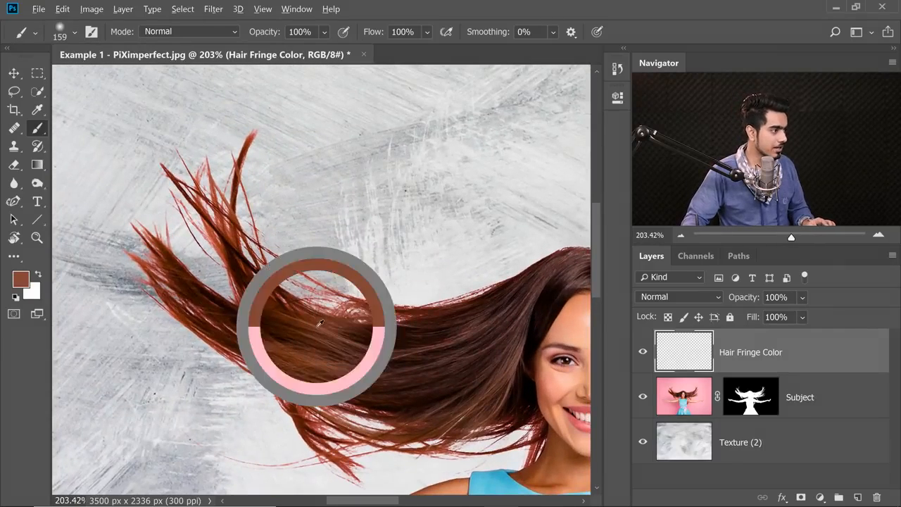
{"action": "left_click", "coordinate": [340, 282]}
{"action": "mouse_move", "coordinate": [340, 289]}
{"action": "left_mouse_down"}
{"action": "mouse_move", "coordinate": [321, 283]}
{"action": "mouse_move", "coordinate": [331, 276]}
{"action": "left_mouse_up"}
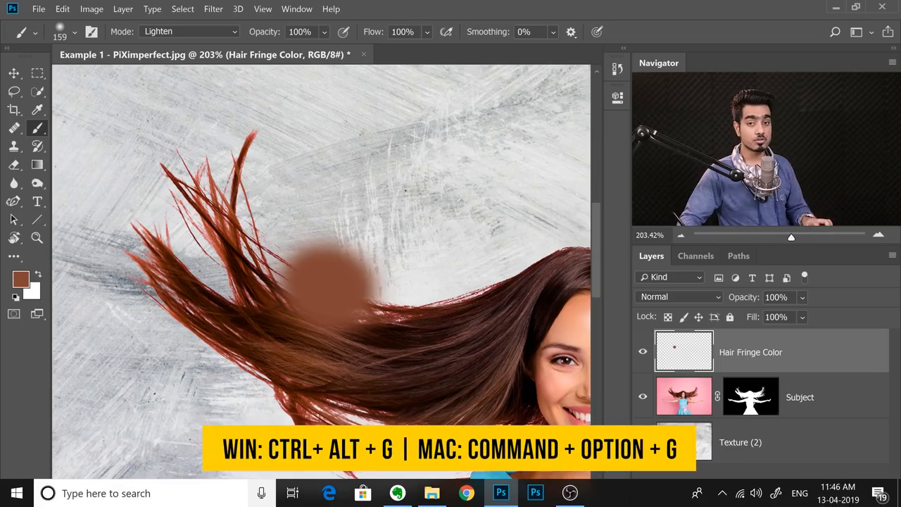
Clip the Hair Fringe Color layer to Subject and set its blending mode to Color.
{"action": "key", "text": "ctrl+alt+g"}
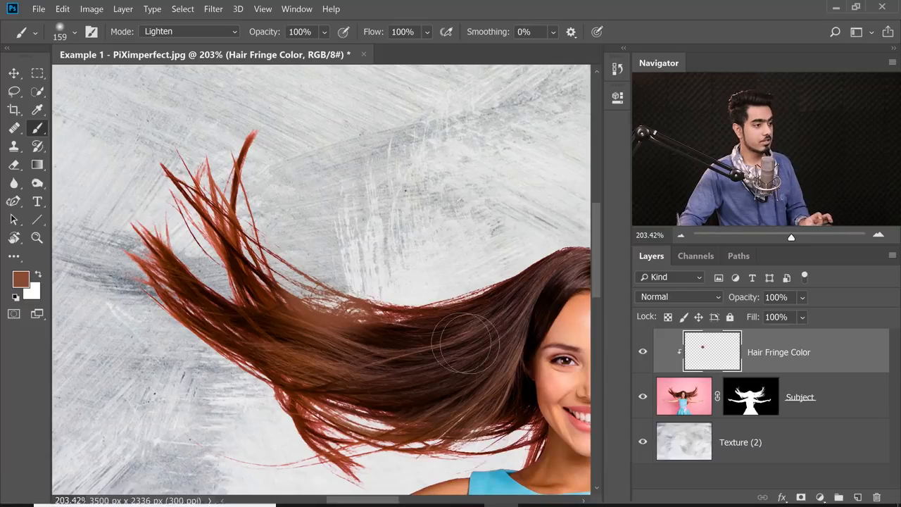
{"action": "key", "text": "ctrl+alt+g"}
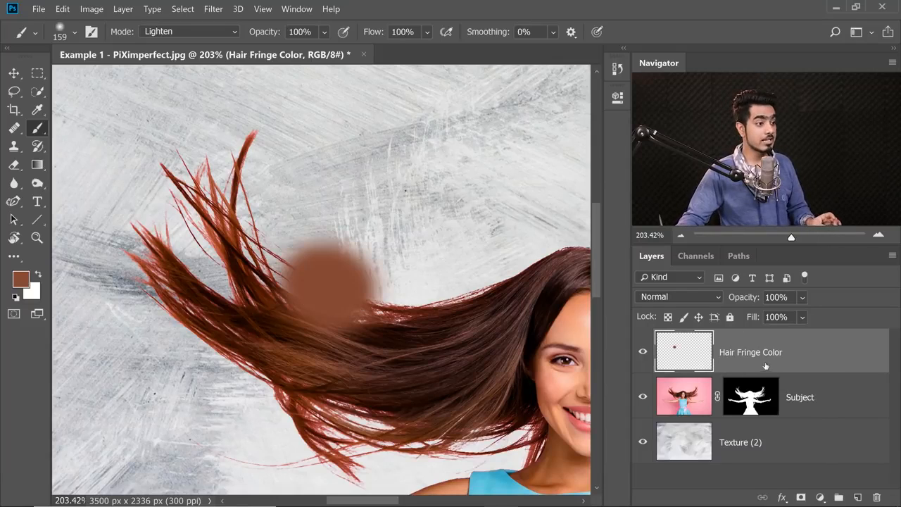
{"action": "left_click", "coordinate": [835, 371], "text": "alt"}
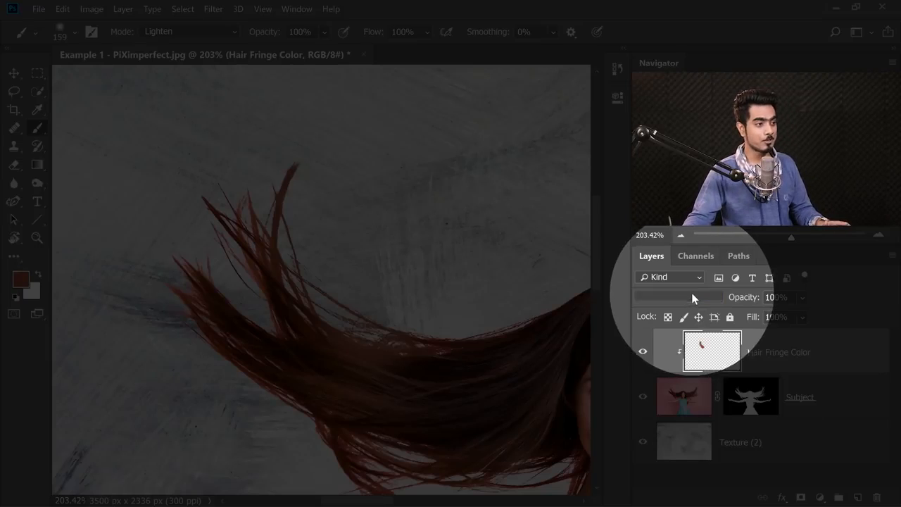
{"action": "left_click", "coordinate": [690, 296]}
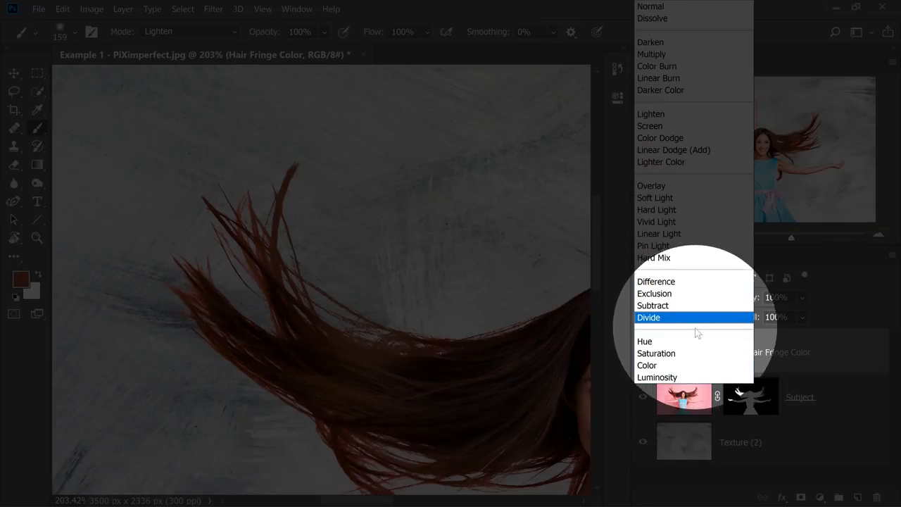
{"action": "left_click", "coordinate": [694, 365]}
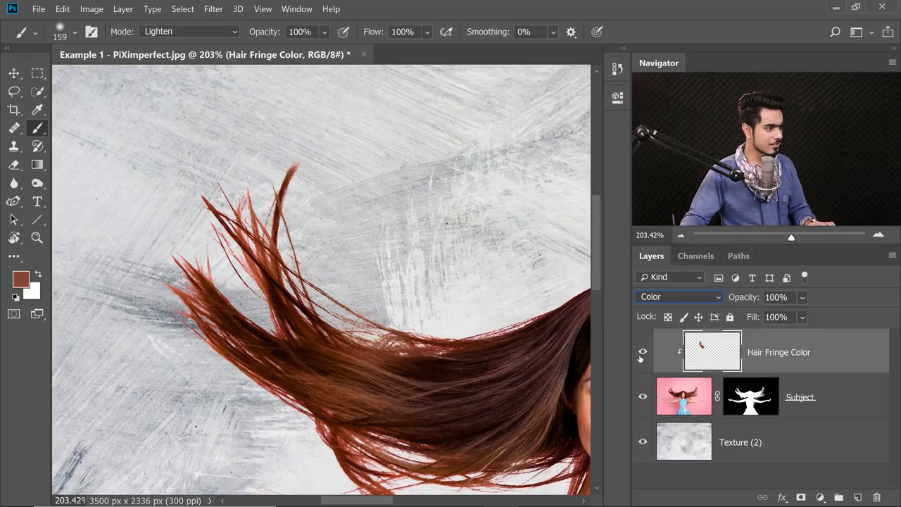
Recolor the fringe along the upper edge and outer tips of the same hair sweep with browns sampled from nearby hair.
{"action": "left_click_drag", "start_coordinate": [427, 345], "coordinate": [401, 356]}
{"action": "left_click", "coordinate": [438, 360], "text": "alt"}
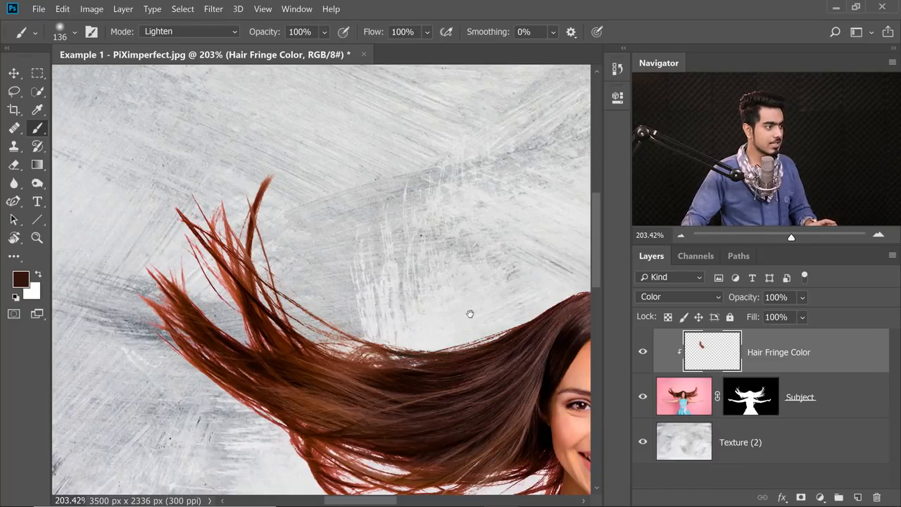
{"action": "left_click_drag", "start_coordinate": [319, 333], "coordinate": [430, 344]}
{"action": "left_click", "coordinate": [396, 350], "text": "alt"}
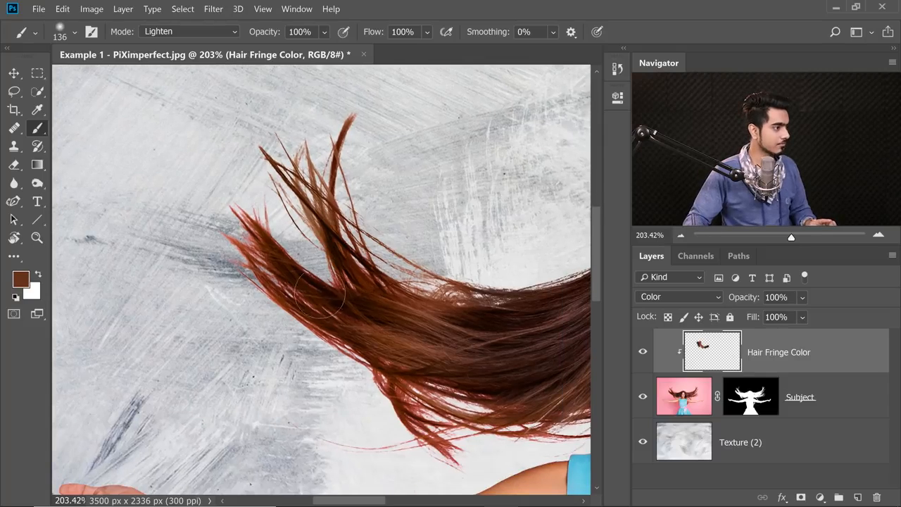
{"action": "left_click_drag", "start_coordinate": [254, 283], "coordinate": [283, 283]}
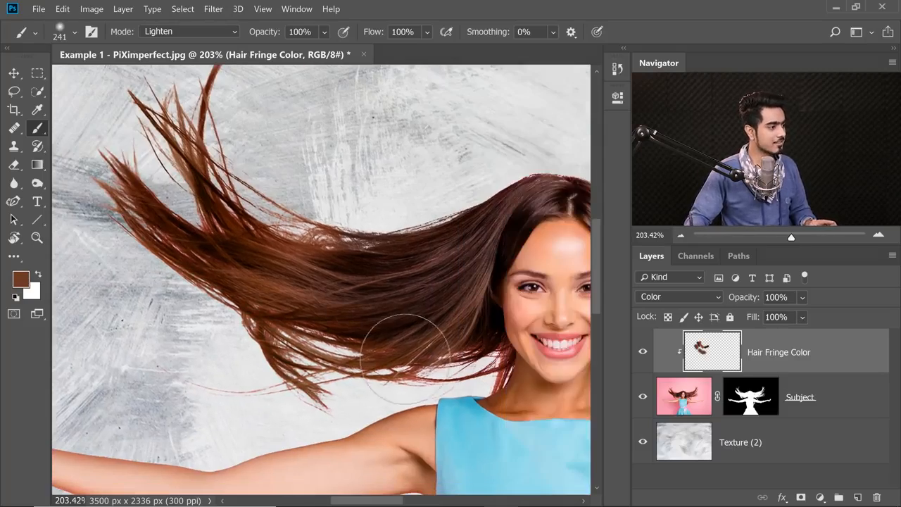
Recolor the reddish fringe below the hair beside the neck with sampled browns, and sample brown from the opposite hair sweep.
{"action": "left_click", "coordinate": [416, 331], "text": "alt"}
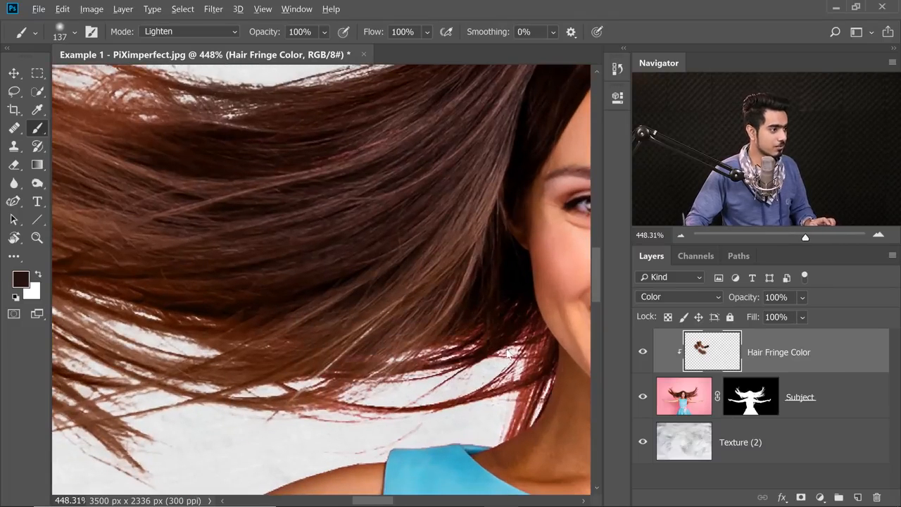
{"action": "left_click", "coordinate": [503, 310], "text": "alt"}
{"action": "left_click", "coordinate": [502, 310], "text": "alt"}
{"action": "left_click_drag", "start_coordinate": [480, 354], "coordinate": [396, 360]}
{"action": "left_click", "coordinate": [389, 405], "text": "alt"}
{"action": "left_click", "coordinate": [362, 384], "text": "alt"}
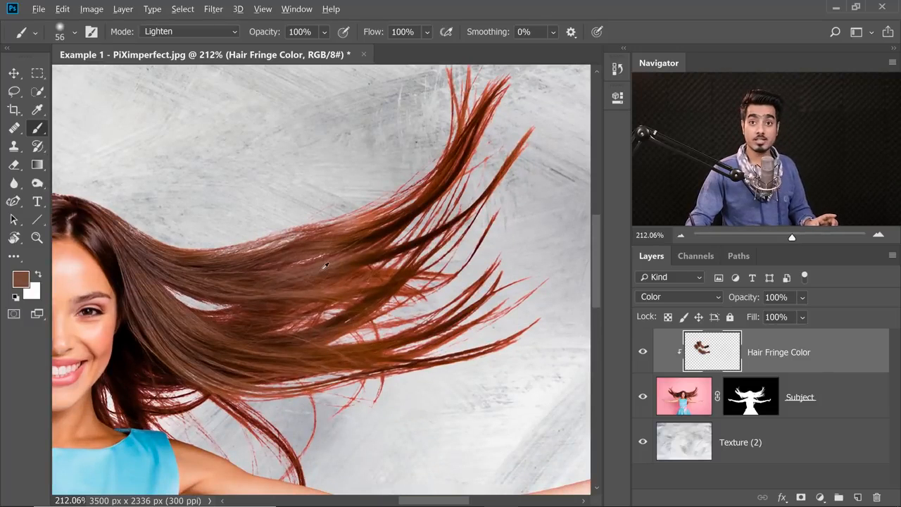
{"action": "left_click", "coordinate": [327, 267], "text": "alt"}
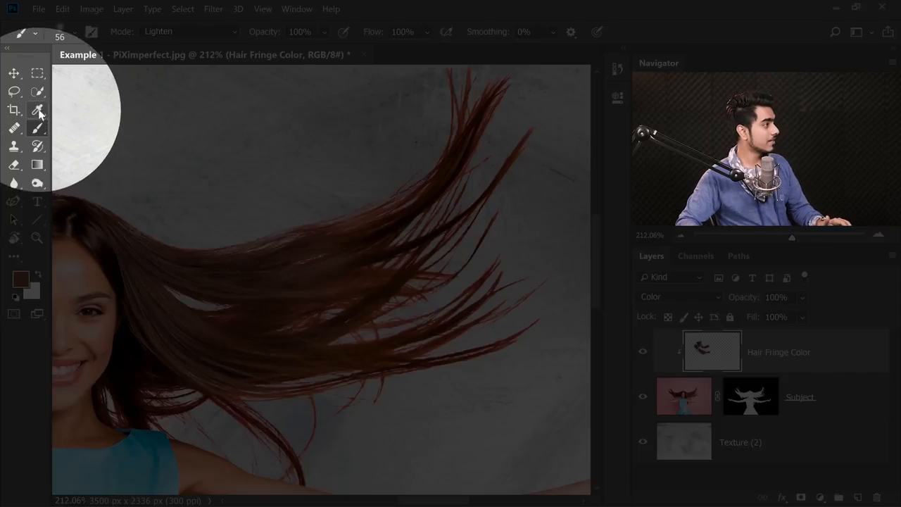
Set the Eyedropper to sample Current & Below with a 5 by 5 Average sample size.
{"action": "left_click", "coordinate": [38, 109]}
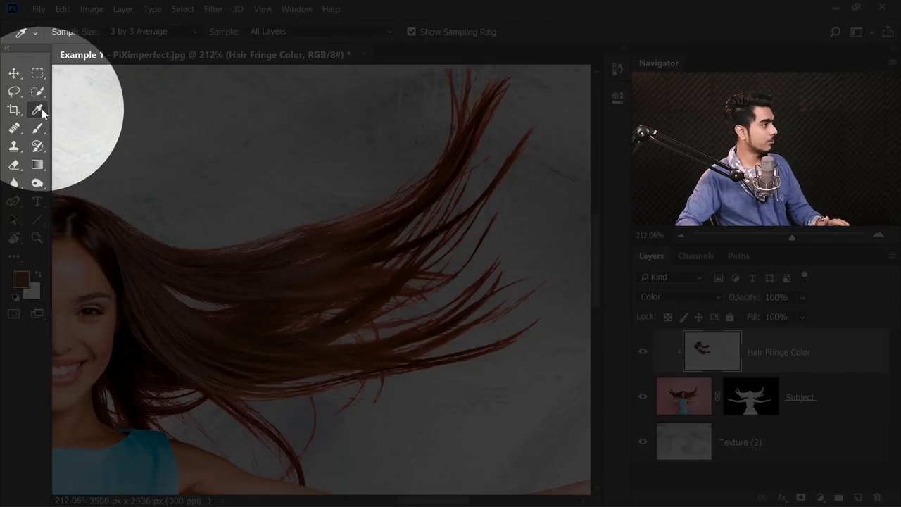
{"action": "left_click", "coordinate": [286, 35]}
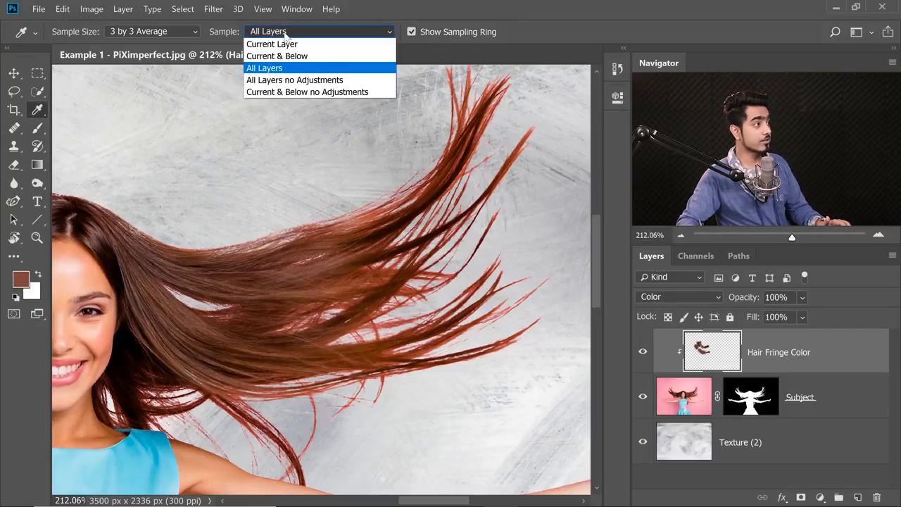
{"action": "left_click", "coordinate": [289, 53]}
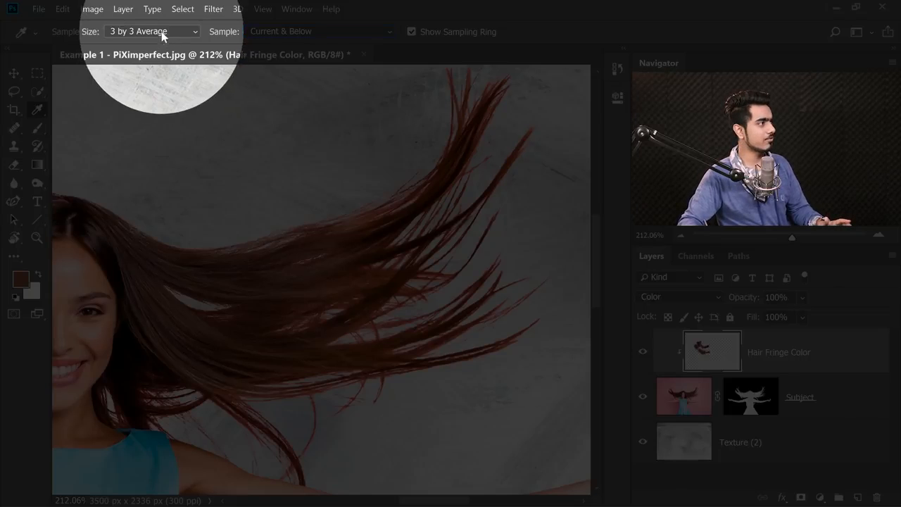
{"action": "left_click", "coordinate": [163, 32]}
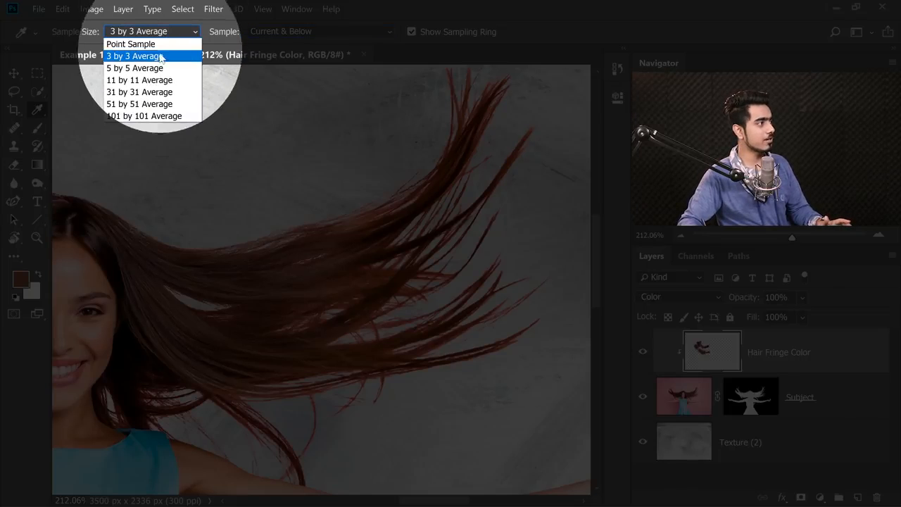
{"action": "left_click", "coordinate": [164, 67]}
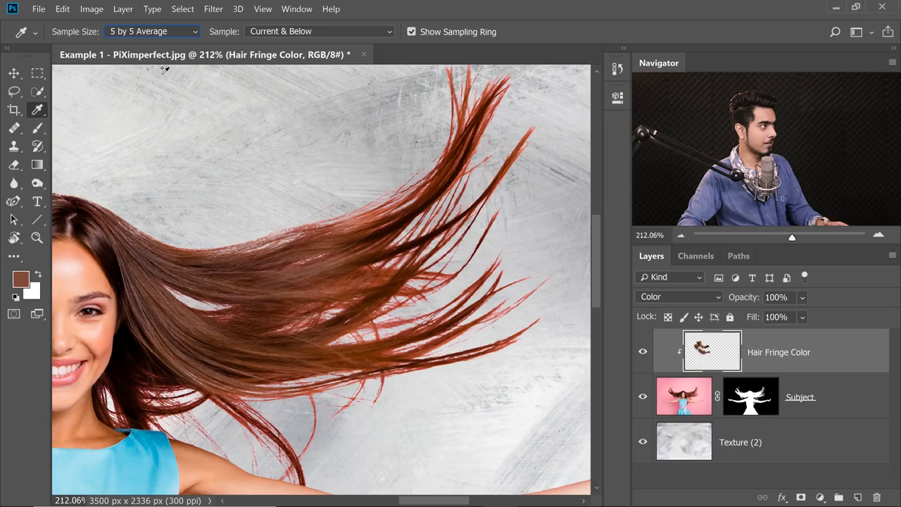
Brush browns sampled from nearby hair over the reddish upper edge, outer tips and lower fringe of the opposite hair sweep.
{"action": "left_click", "coordinate": [40, 129]}
{"action": "left_click_drag", "start_coordinate": [269, 235], "coordinate": [281, 235]}
{"action": "left_click", "coordinate": [263, 266], "text": "alt"}
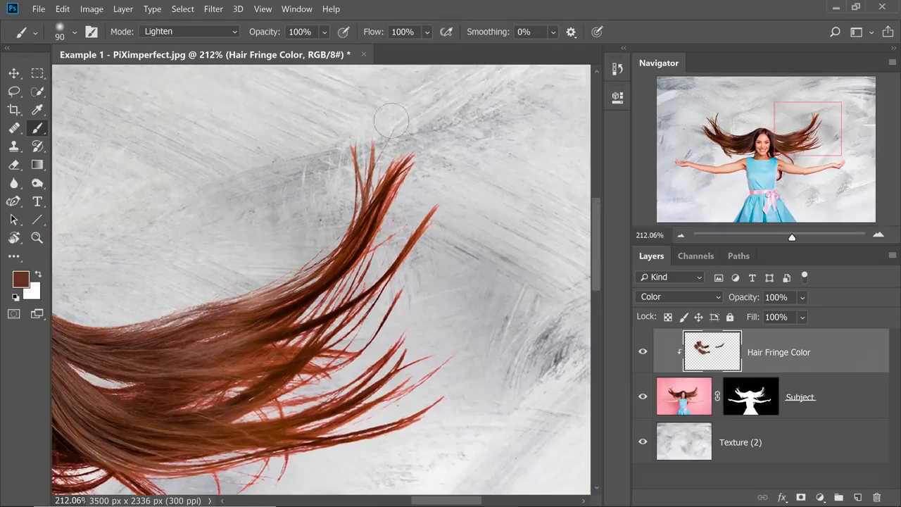
{"action": "left_click", "coordinate": [288, 269], "text": "alt"}
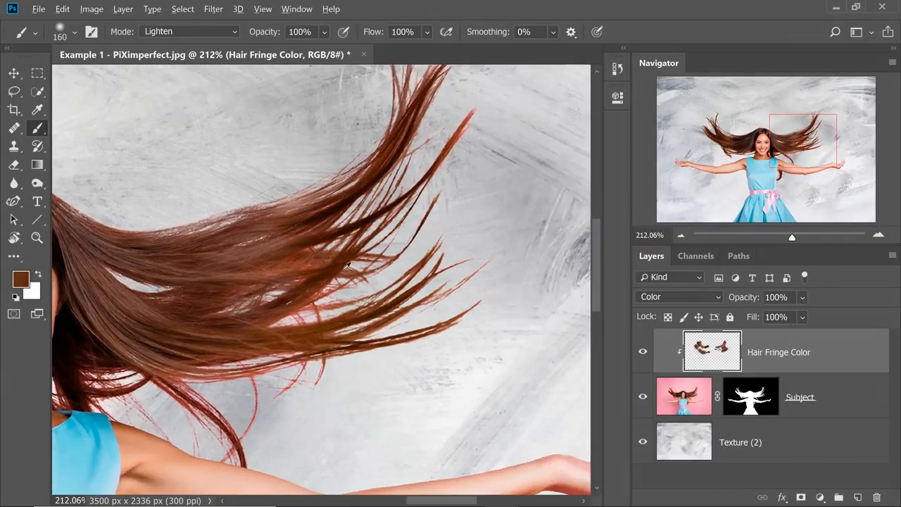
{"action": "left_click", "coordinate": [347, 266], "text": "alt"}
{"action": "left_click_drag", "start_coordinate": [288, 392], "coordinate": [413, 328]}
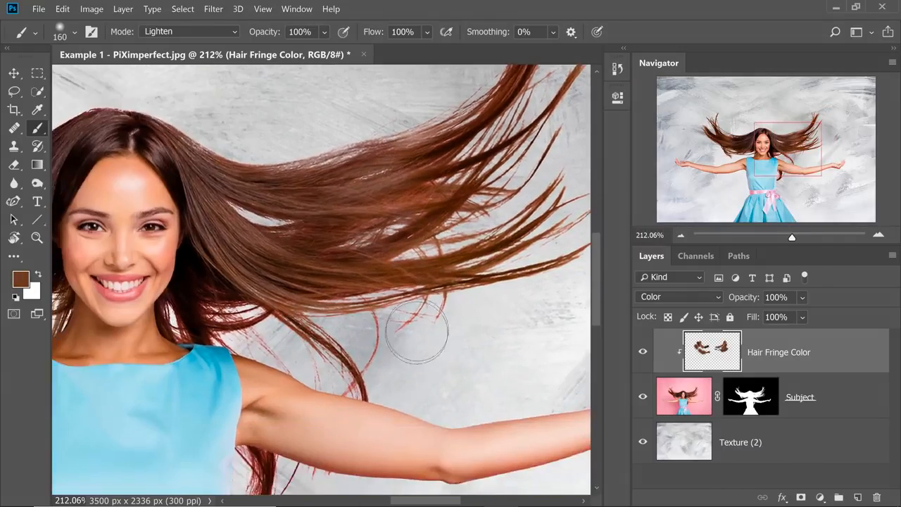
Recolor the reddish strands hanging beside the neck and below the outstretched arm with brown.
{"action": "scroll", "coordinate": [365, 287], "scroll_direction": "up", "scroll_amount": 7}
{"action": "left_click_drag", "start_coordinate": [365, 287], "coordinate": [294, 230]}
{"action": "scroll", "coordinate": [368, 264], "scroll_direction": "down", "scroll_amount": 10}
{"action": "scroll", "coordinate": [307, 395], "scroll_direction": "up", "scroll_amount": 10}
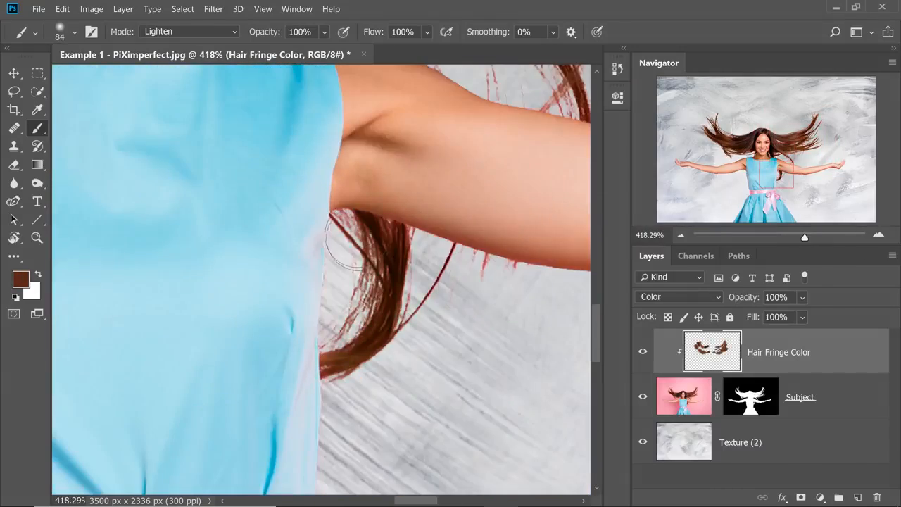
{"action": "left_click_drag", "start_coordinate": [464, 105], "coordinate": [399, 347]}
{"action": "scroll", "coordinate": [515, 246], "scroll_direction": "up", "scroll_amount": 6}
{"action": "left_click_drag", "start_coordinate": [419, 147], "coordinate": [368, 291]}
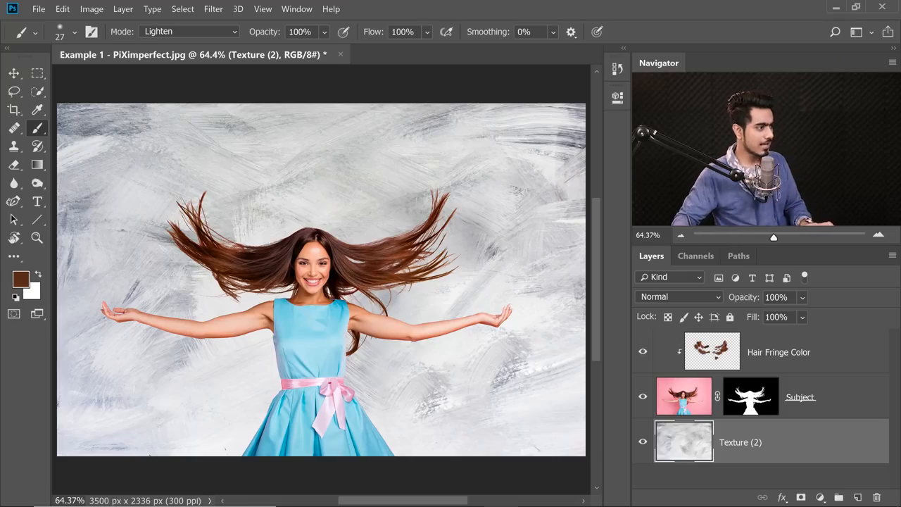
Add a new layer above Hair Fringe Color, clip it to Subject and set its blending mode to Color.
{"action": "scroll", "coordinate": [348, 365], "scroll_direction": "up", "scroll_amount": 8}
{"action": "left_click_drag", "start_coordinate": [347, 366], "coordinate": [478, 368]}
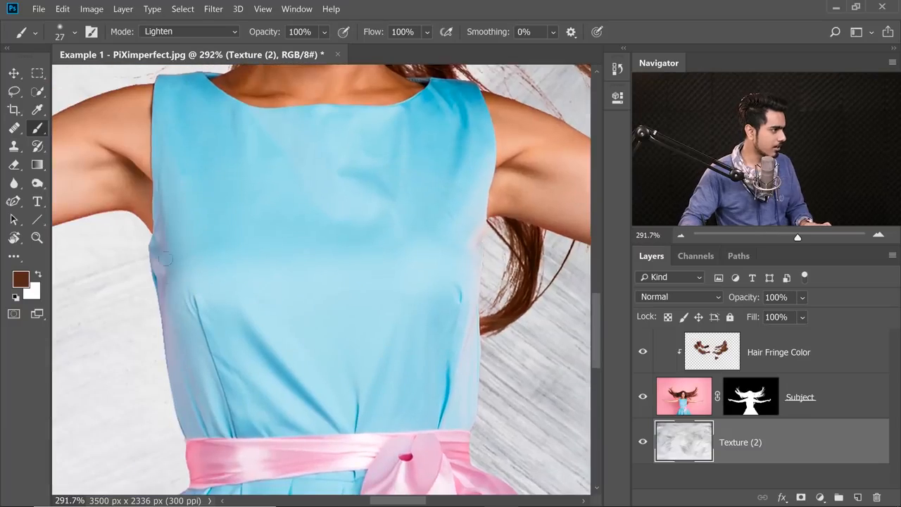
{"action": "left_click_drag", "start_coordinate": [171, 323], "coordinate": [215, 300]}
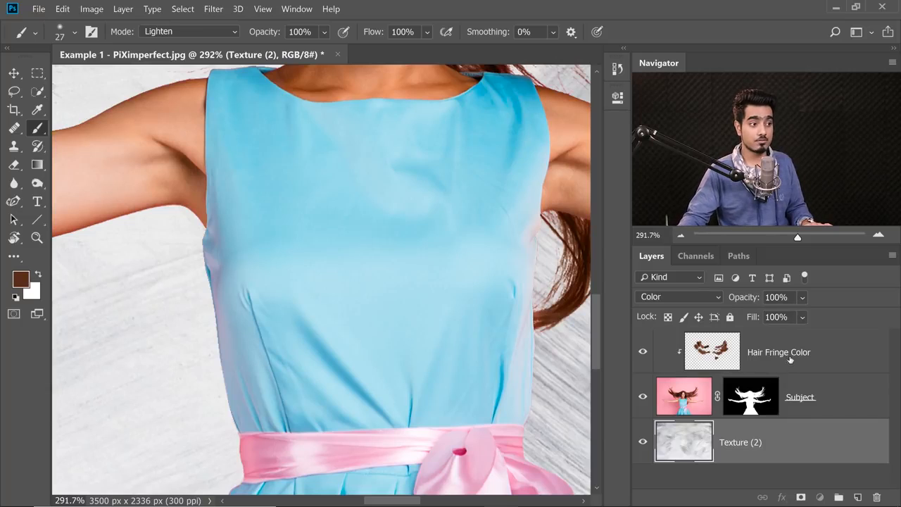
{"action": "left_click", "coordinate": [778, 359]}
{"action": "left_click", "coordinate": [854, 496]}
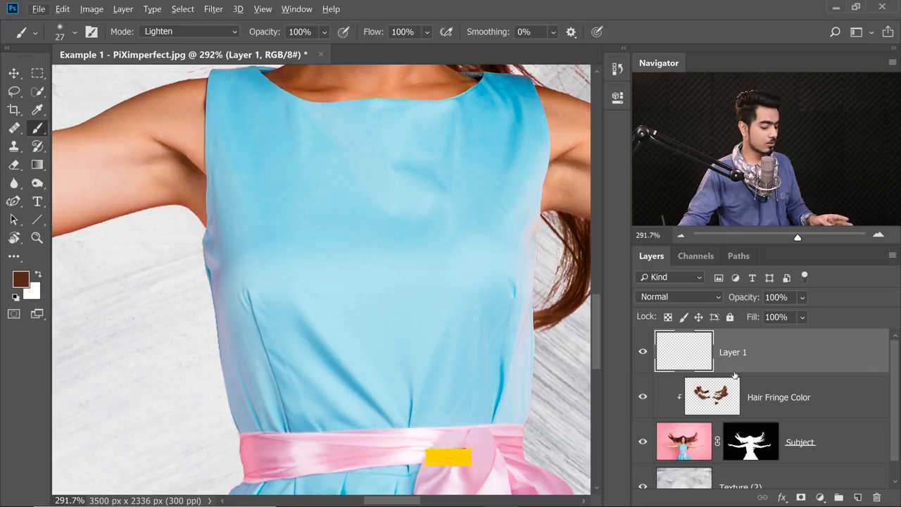
{"action": "left_click", "coordinate": [750, 370], "text": "alt"}
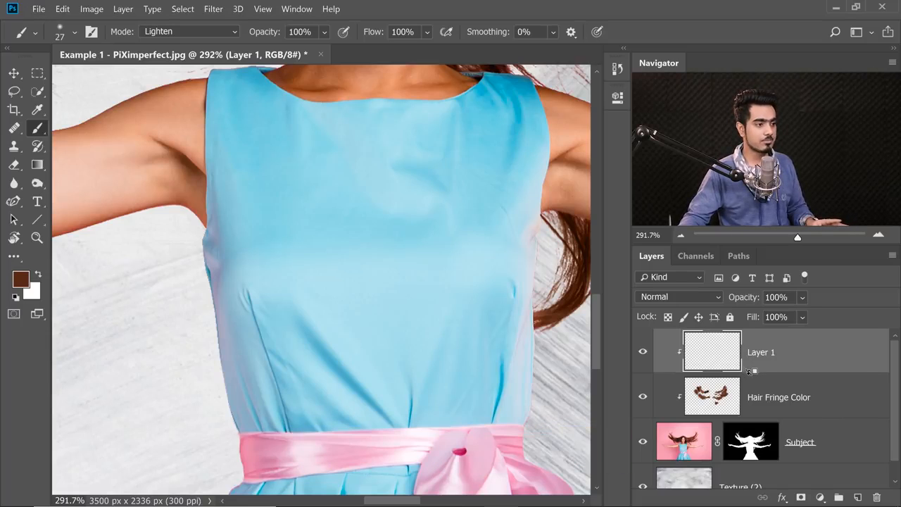
{"action": "left_click", "coordinate": [674, 300]}
{"action": "left_click", "coordinate": [665, 366]}
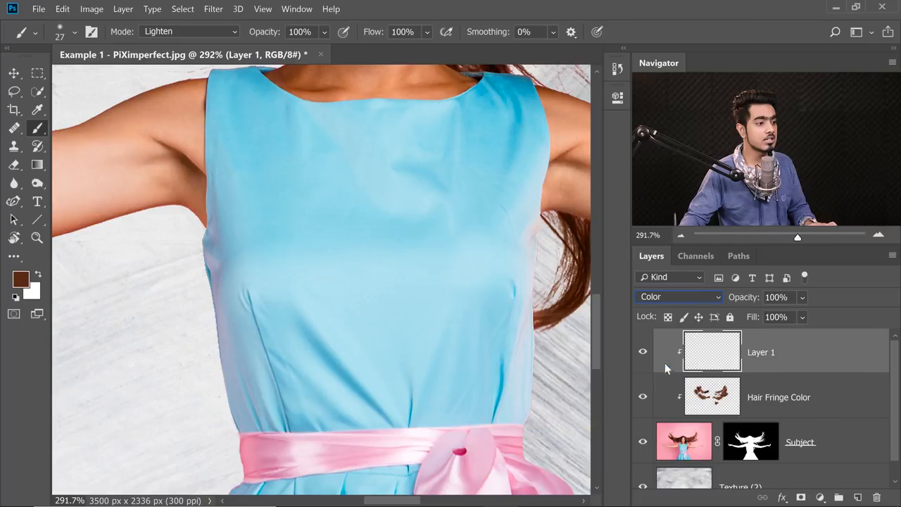
Try a lower opacity on the Hair Fringe Color layer.
{"action": "left_click", "coordinate": [782, 403]}
{"action": "scroll", "coordinate": [408, 232], "scroll_direction": "down", "scroll_amount": 4}
{"action": "left_click_drag", "start_coordinate": [394, 243], "coordinate": [393, 369]}
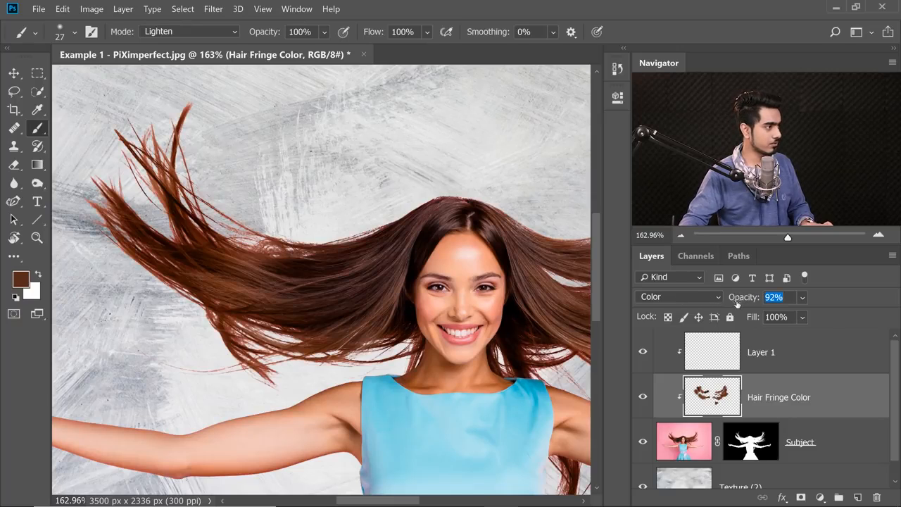
Rename the empty clipped Color layer as Body'.
{"action": "left_click", "coordinate": [755, 354]}
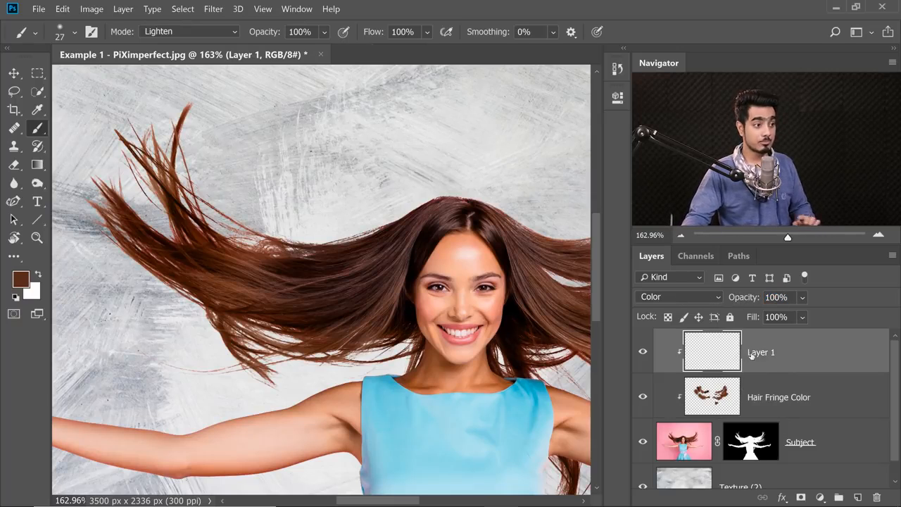
{"action": "left_click_drag", "start_coordinate": [497, 347], "coordinate": [456, 99]}
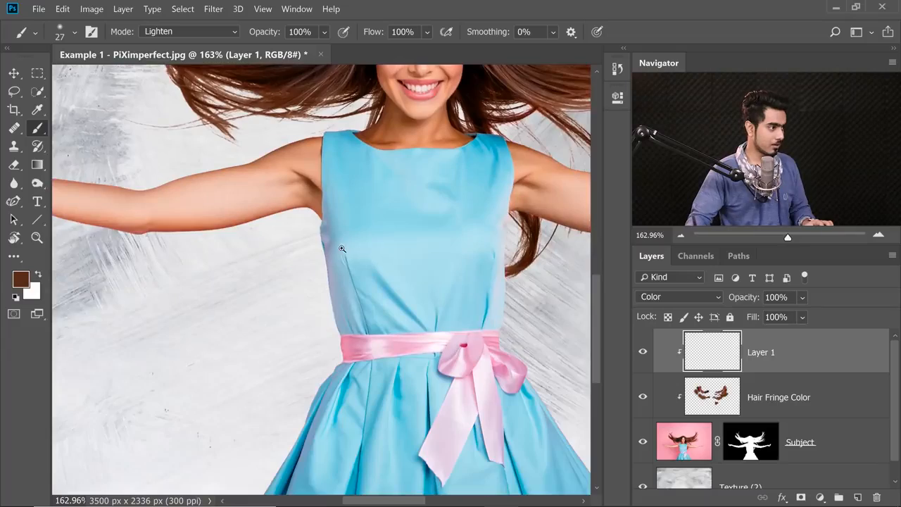
{"action": "scroll", "coordinate": [343, 248], "scroll_direction": "up", "scroll_amount": 4}
{"action": "double_click", "coordinate": [765, 355]}
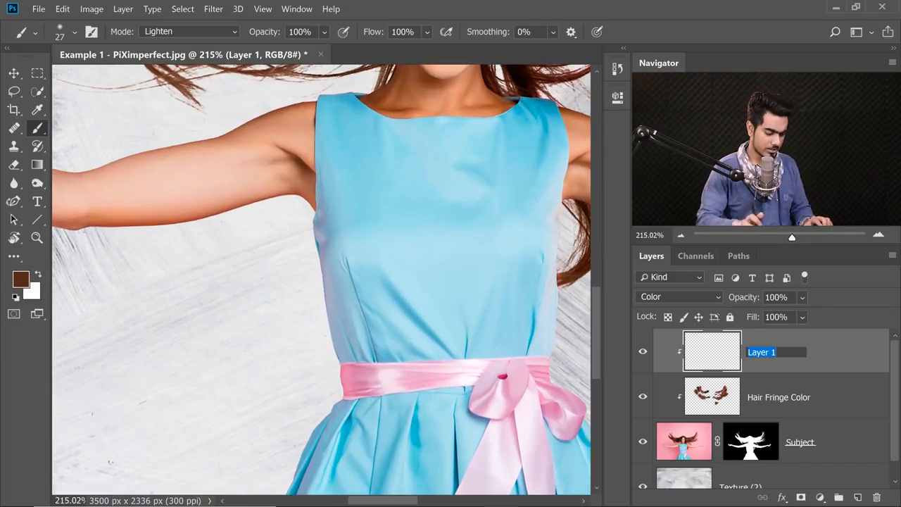
{"action": "type", "text": "Body"}
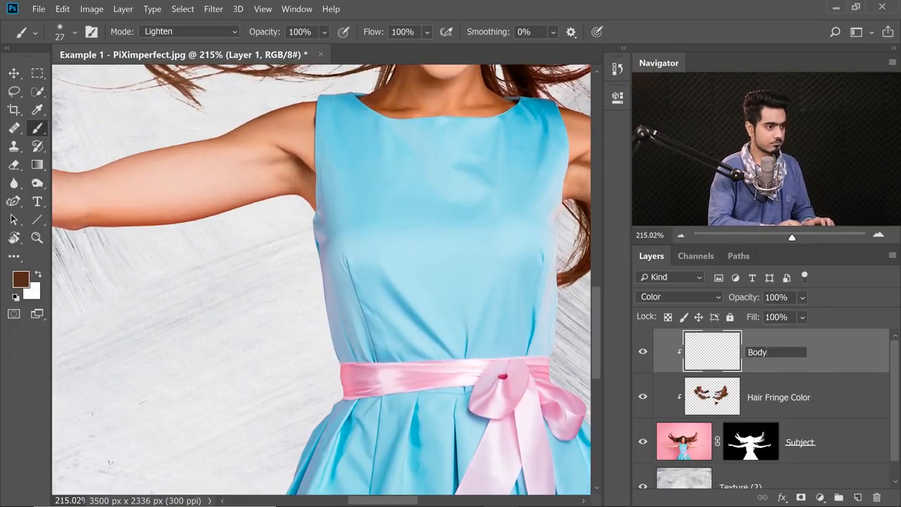
{"action": "type", "text": "'"}
{"action": "key", "text": "Return"}
Sample blue from the dress and paint over the pinkish side edge of the bodice below the armpit.
{"action": "mouse_move", "coordinate": [293, 205]}
{"action": "left_mouse_down"}
{"action": "mouse_move", "coordinate": [262, 165]}
{"action": "mouse_move", "coordinate": [324, 212]}
{"action": "left_mouse_up"}
{"action": "left_click_drag", "start_coordinate": [297, 215], "coordinate": [319, 214]}
{"action": "left_click", "coordinate": [331, 271], "text": "alt"}
{"action": "left_click_drag", "start_coordinate": [333, 266], "coordinate": [350, 248]}
{"action": "mouse_move", "coordinate": [268, 220]}
{"action": "left_mouse_down"}
{"action": "mouse_move", "coordinate": [287, 219]}
{"action": "mouse_move", "coordinate": [304, 252]}
{"action": "left_mouse_up"}
{"action": "left_click_drag", "start_coordinate": [441, 303], "coordinate": [432, 286]}
{"action": "left_click_drag", "start_coordinate": [298, 294], "coordinate": [302, 332]}
{"action": "left_click_drag", "start_coordinate": [293, 190], "coordinate": [286, 278]}
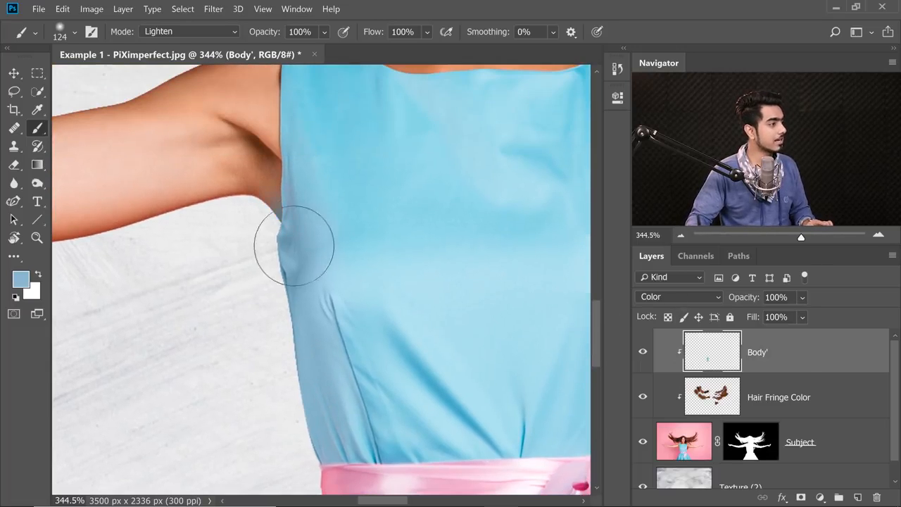
Recolor the pinkish edges on the opposite side of the dress and along the skirt with sampled blues.
{"action": "left_click_drag", "start_coordinate": [386, 256], "coordinate": [175, 262]}
{"action": "mouse_move", "coordinate": [120, 249]}
{"action": "left_mouse_down"}
{"action": "mouse_move", "coordinate": [188, 231]}
{"action": "mouse_move", "coordinate": [116, 246]}
{"action": "left_mouse_up"}
{"action": "left_click_drag", "start_coordinate": [92, 283], "coordinate": [201, 259]}
{"action": "left_click_drag", "start_coordinate": [486, 338], "coordinate": [264, 303]}
{"action": "left_click_drag", "start_coordinate": [322, 345], "coordinate": [296, 345]}
{"action": "left_click", "coordinate": [289, 345], "text": "alt"}
{"action": "left_click_drag", "start_coordinate": [313, 331], "coordinate": [308, 354]}
{"action": "left_click_drag", "start_coordinate": [141, 450], "coordinate": [493, 158]}
{"action": "left_click", "coordinate": [313, 324], "text": "alt"}
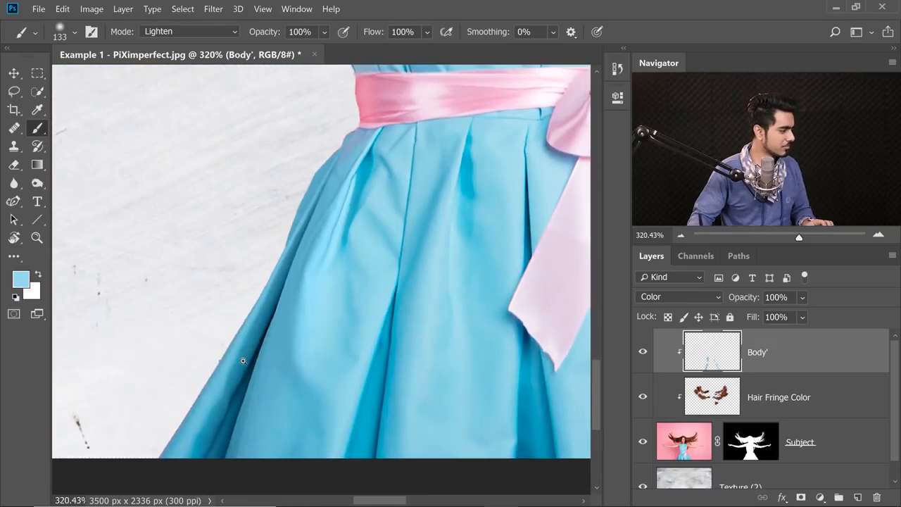
{"action": "left_click_drag", "start_coordinate": [251, 362], "coordinate": [246, 362]}
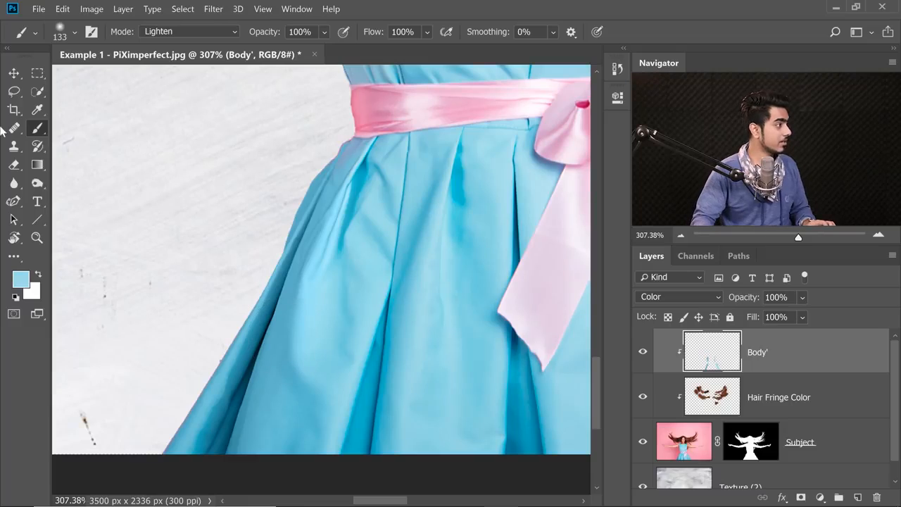
Erase unwanted blue paint along the skirt's outer edge below the sash with a smaller Eraser.
{"action": "key", "text": "e"}
{"action": "mouse_move", "coordinate": [218, 329]}
{"action": "left_mouse_down"}
{"action": "mouse_move", "coordinate": [172, 341]}
{"action": "mouse_move", "coordinate": [210, 354]}
{"action": "left_mouse_up"}
{"action": "key", "text": "bracketleft"}
{"action": "key", "text": "bracketleft"}
{"action": "mouse_move", "coordinate": [272, 236]}
{"action": "left_mouse_down"}
{"action": "mouse_move", "coordinate": [306, 207]}
{"action": "mouse_move", "coordinate": [272, 276]}
{"action": "left_mouse_up"}
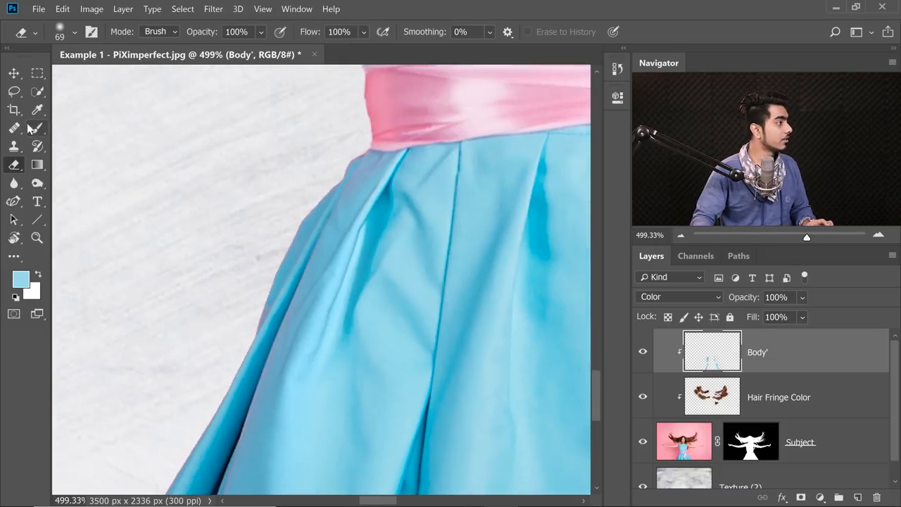
Repaint the skirt's side folds below the sash with blues sampled from the neighbouring fabric.
{"action": "left_click", "coordinate": [36, 129]}
{"action": "left_click_drag", "start_coordinate": [221, 260], "coordinate": [246, 296]}
{"action": "left_click", "coordinate": [311, 298], "text": "alt"}
{"action": "left_click_drag", "start_coordinate": [345, 346], "coordinate": [287, 342]}
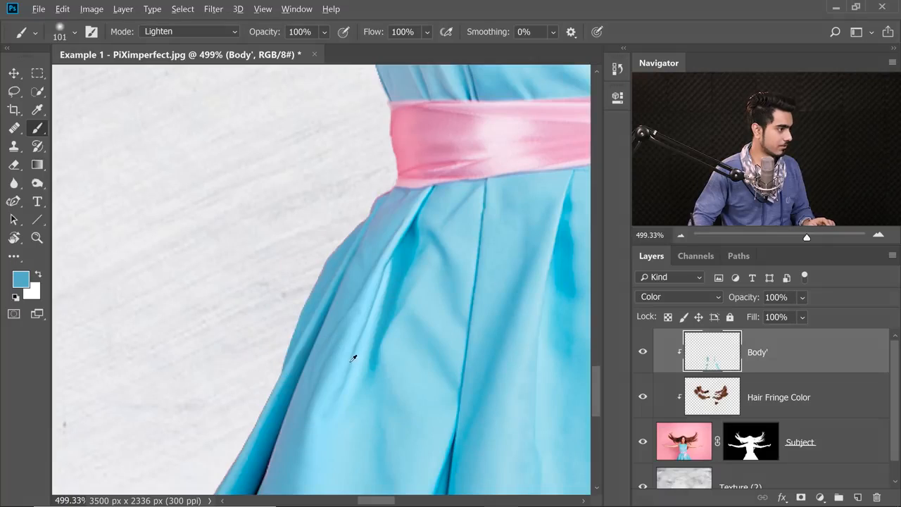
{"action": "left_click", "coordinate": [354, 357], "text": "alt"}
{"action": "left_click_drag", "start_coordinate": [305, 451], "coordinate": [332, 378]}
Touch up the bodice edge beside the hanging hair using the Eraser and a light blue sampled from the dress.
{"action": "left_click", "coordinate": [13, 164]}
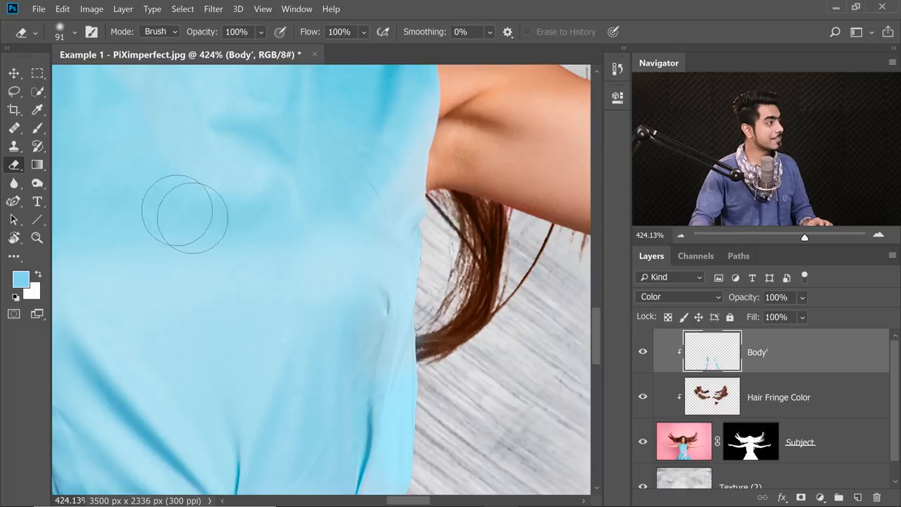
{"action": "key", "text": "b"}
{"action": "left_click_drag", "start_coordinate": [336, 332], "coordinate": [323, 329]}
{"action": "left_click", "coordinate": [338, 325], "text": "alt"}
{"action": "left_click_drag", "start_coordinate": [385, 306], "coordinate": [356, 397]}
{"action": "scroll", "coordinate": [366, 362], "scroll_direction": "down", "scroll_amount": 4}
{"action": "key", "text": "ctrl+0"}
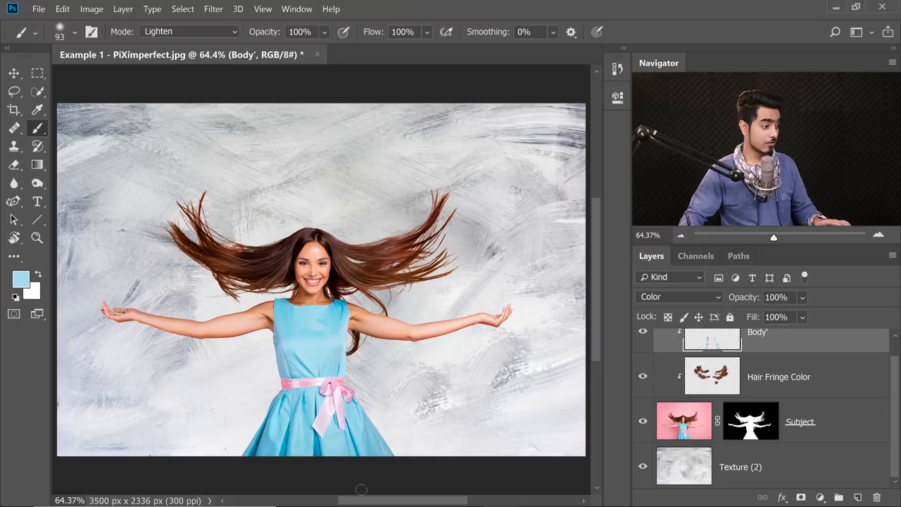
Place the blue Texture (1) image into the document at its fitted size.
{"action": "mouse_move", "coordinate": [386, 501]}
{"action": "left_click", "coordinate": [431, 497]}
{"action": "left_click_drag", "start_coordinate": [225, 154], "coordinate": [479, 503]}
{"action": "left_click_drag", "start_coordinate": [508, 501], "coordinate": [489, 383]}
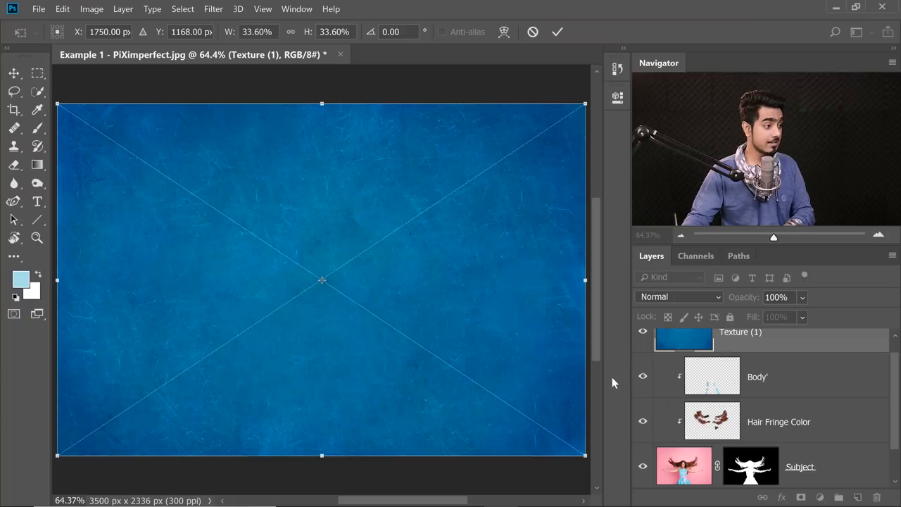
{"action": "key", "text": "Return"}
Move the Texture (1) layer directly below Subject and check the hair edges against the blue background.
{"action": "key", "text": "b"}
{"action": "mouse_move", "coordinate": [785, 345]}
{"action": "left_mouse_down"}
{"action": "mouse_move", "coordinate": [771, 501]}
{"action": "mouse_move", "coordinate": [761, 442]}
{"action": "left_mouse_up"}
{"action": "left_click_drag", "start_coordinate": [435, 239], "coordinate": [454, 253]}
{"action": "left_click_drag", "start_coordinate": [362, 310], "coordinate": [571, 306]}
{"action": "left_click_drag", "start_coordinate": [211, 314], "coordinate": [521, 317]}
{"action": "left_click_drag", "start_coordinate": [79, 331], "coordinate": [328, 312]}
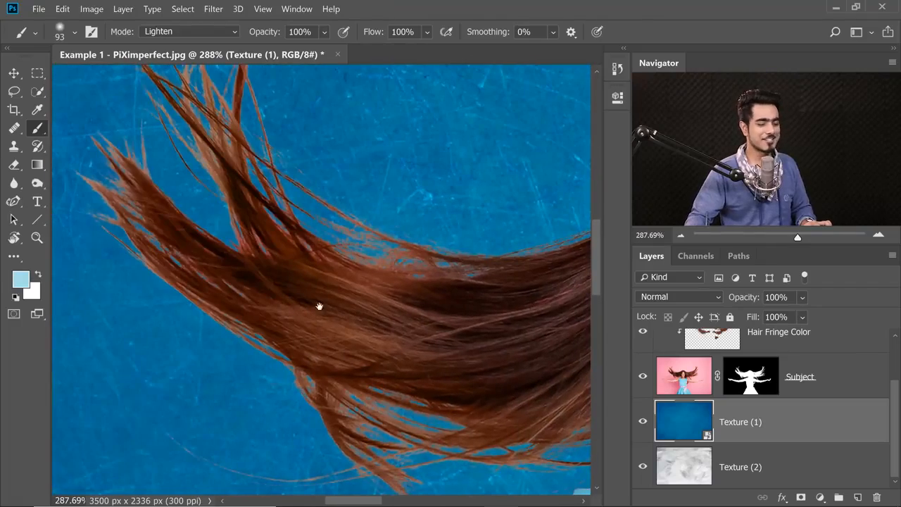
{"action": "key", "text": "ctrl+0"}
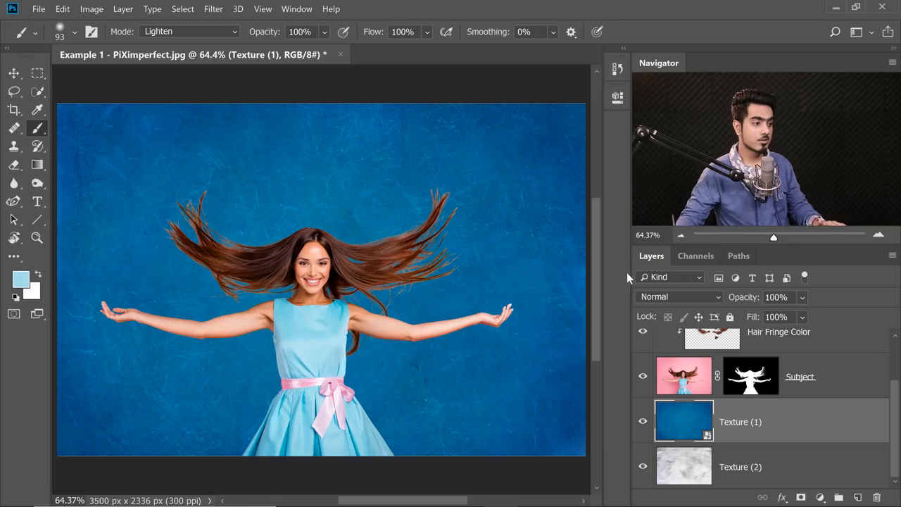
Open the Subject layer's mask in Select and Mask and preview it in Onion Skin view.
{"action": "left_click", "coordinate": [751, 375]}
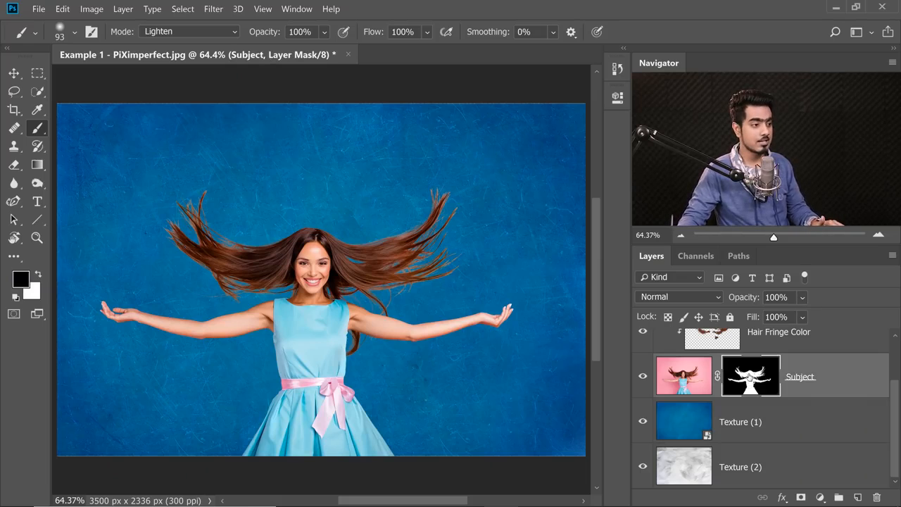
{"action": "left_click", "coordinate": [618, 97]}
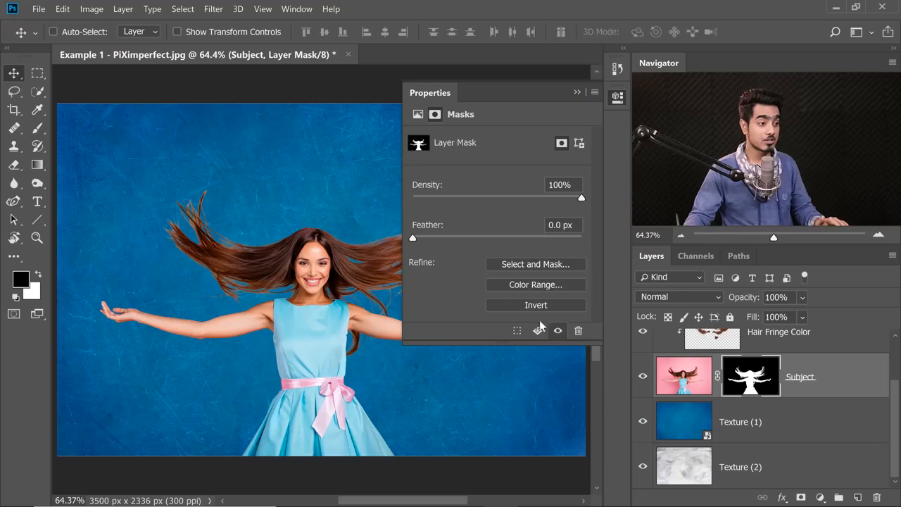
{"action": "left_click", "coordinate": [39, 93]}
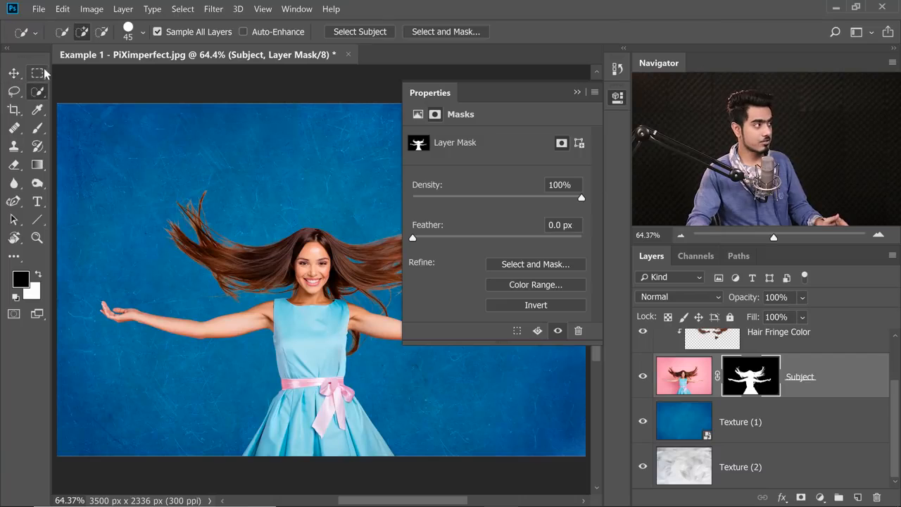
{"action": "left_click", "coordinate": [457, 31]}
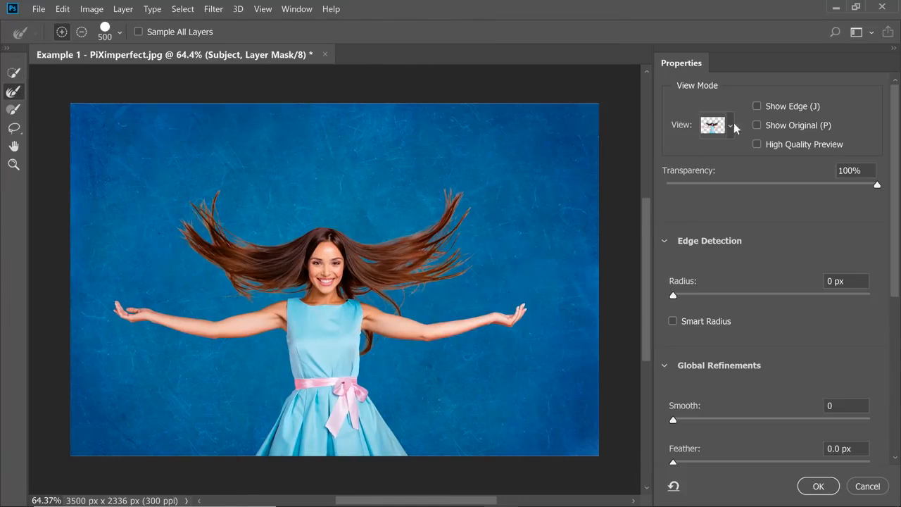
{"action": "left_click", "coordinate": [729, 128]}
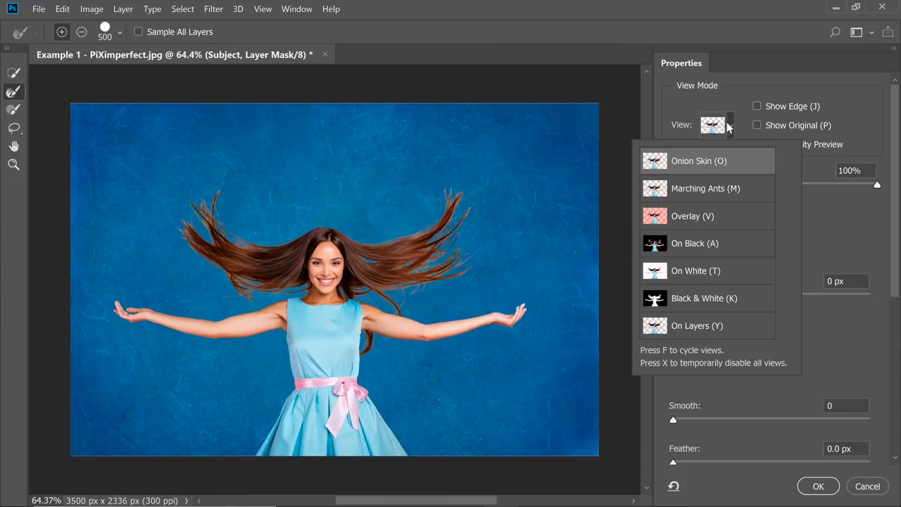
{"action": "left_click", "coordinate": [720, 160]}
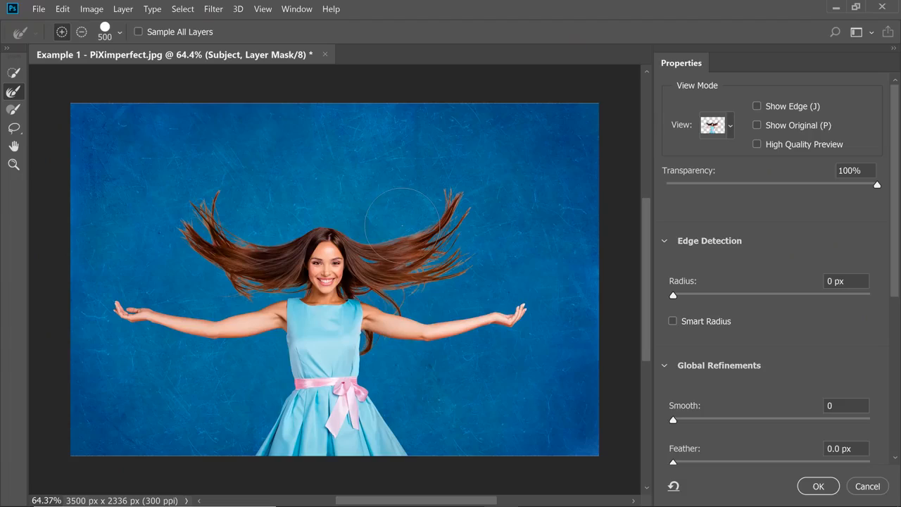
{"action": "key", "text": "ctrl+0"}
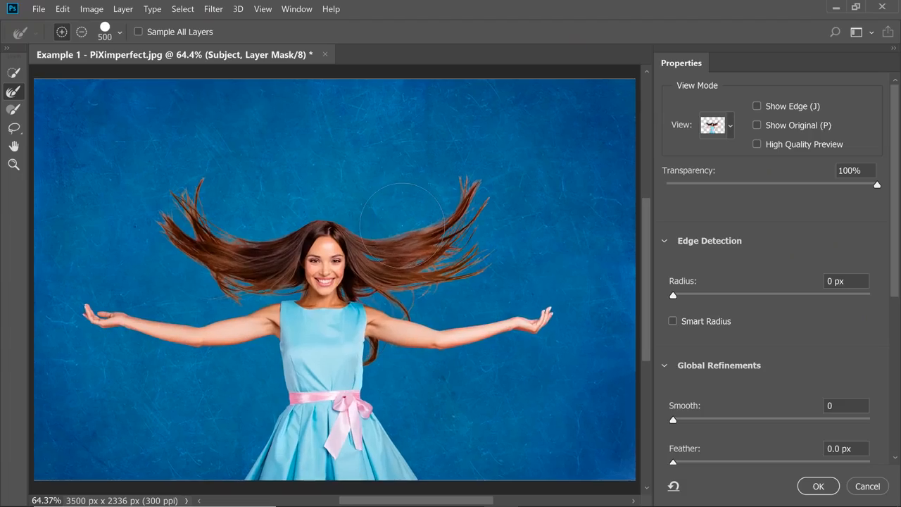
Compare the hair with and without Decontaminate Colors, adjust its amount, and output the result to a New Layer with Layer Mask.
{"action": "left_click_drag", "start_coordinate": [896, 268], "coordinate": [880, 468]}
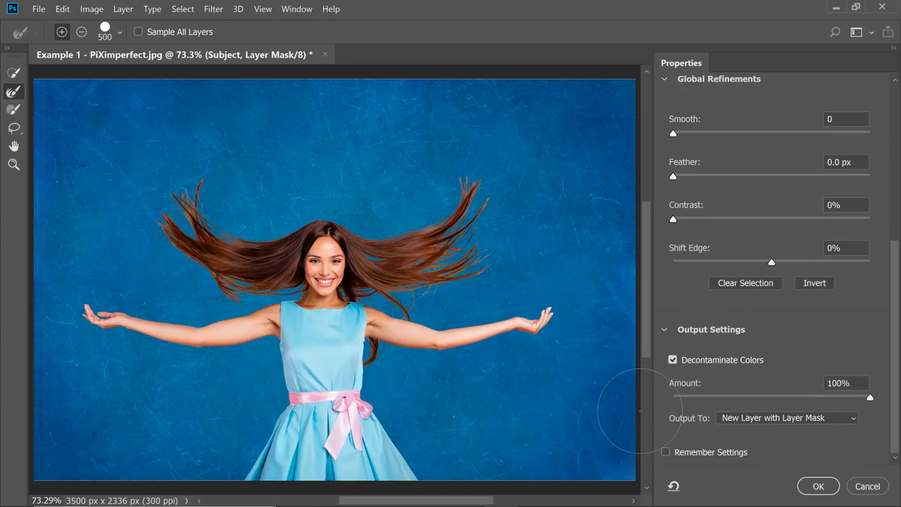
{"action": "left_click", "coordinate": [763, 424]}
{"action": "left_click", "coordinate": [762, 421]}
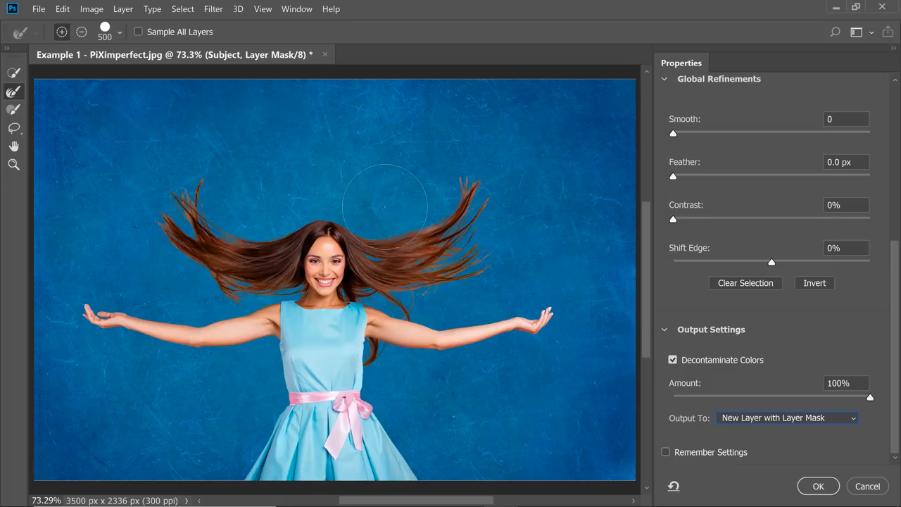
{"action": "key", "text": "ctrl+1"}
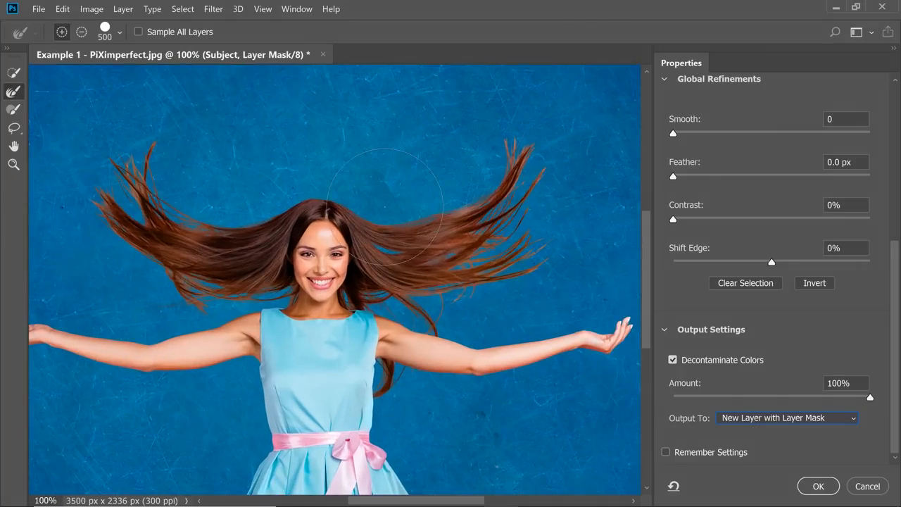
{"action": "left_click", "coordinate": [673, 360]}
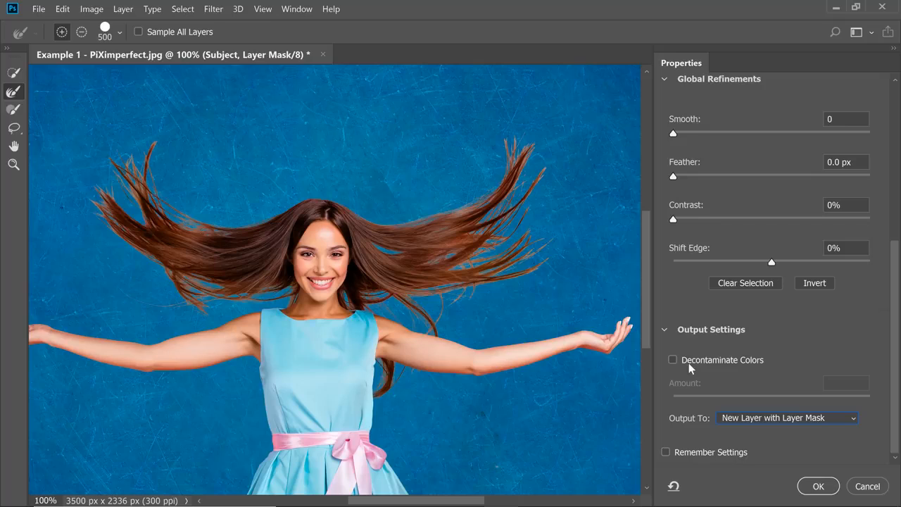
{"action": "left_click", "coordinate": [689, 362]}
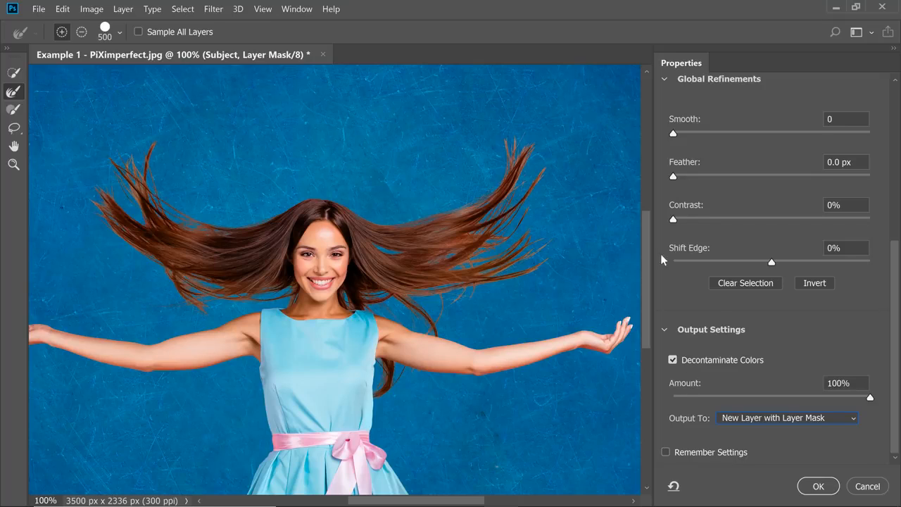
{"action": "left_click", "coordinate": [716, 395]}
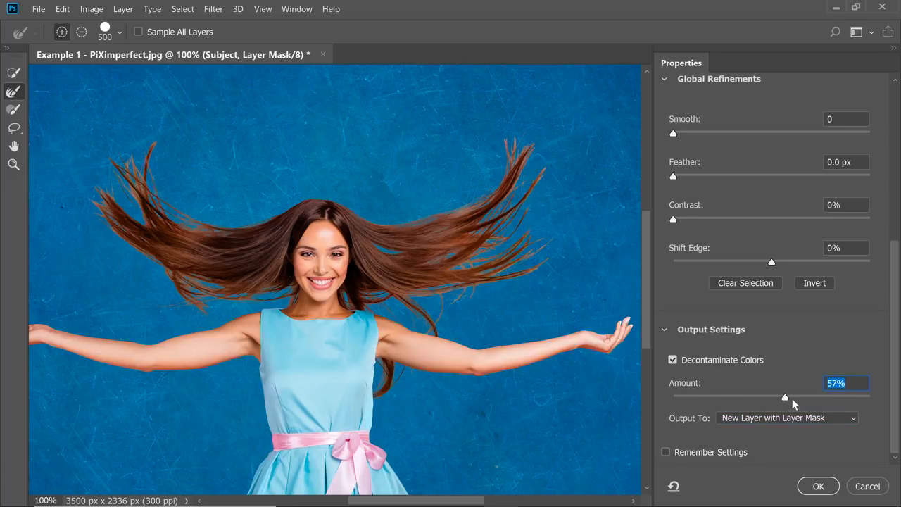
{"action": "left_click", "coordinate": [821, 485]}
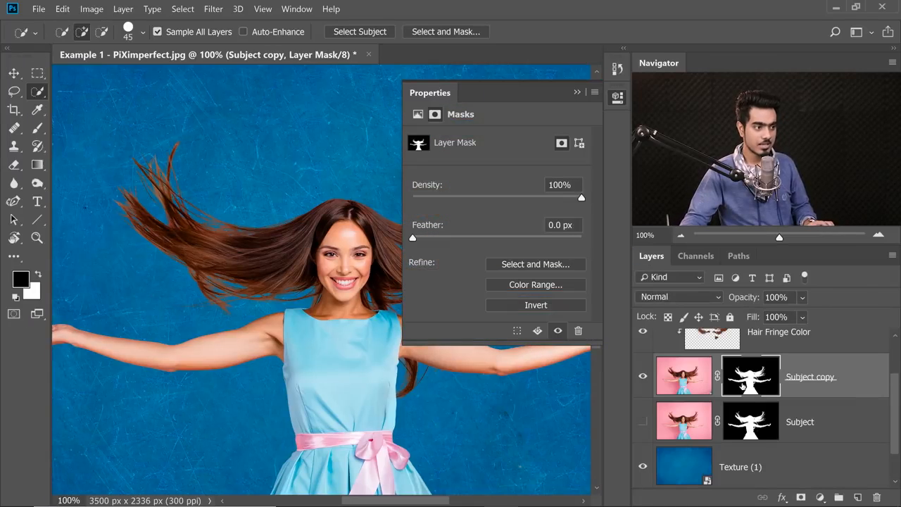
Examine the decontaminated hair edges on Subject copy with its layer mask temporarily disabled, including both sides of the flying hair.
{"action": "left_click", "coordinate": [576, 92]}
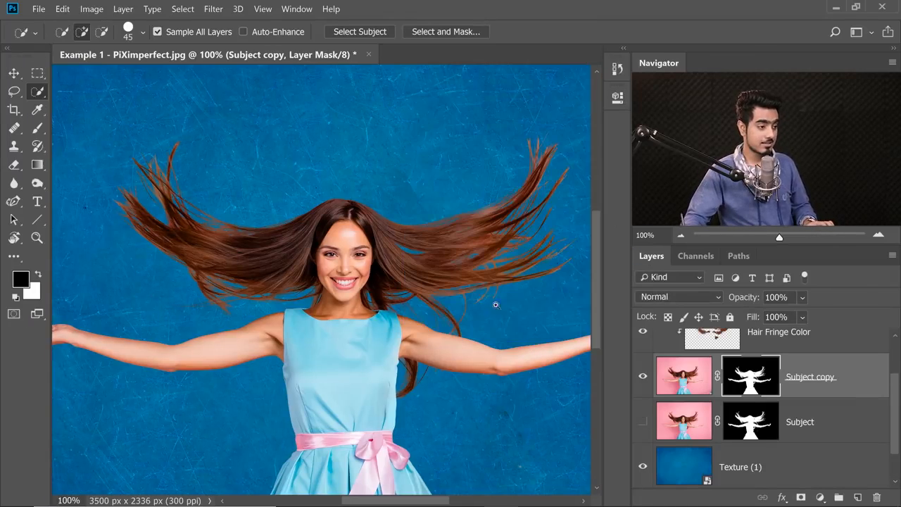
{"action": "left_click", "coordinate": [828, 376]}
{"action": "left_click", "coordinate": [845, 421]}
{"action": "left_click", "coordinate": [845, 388]}
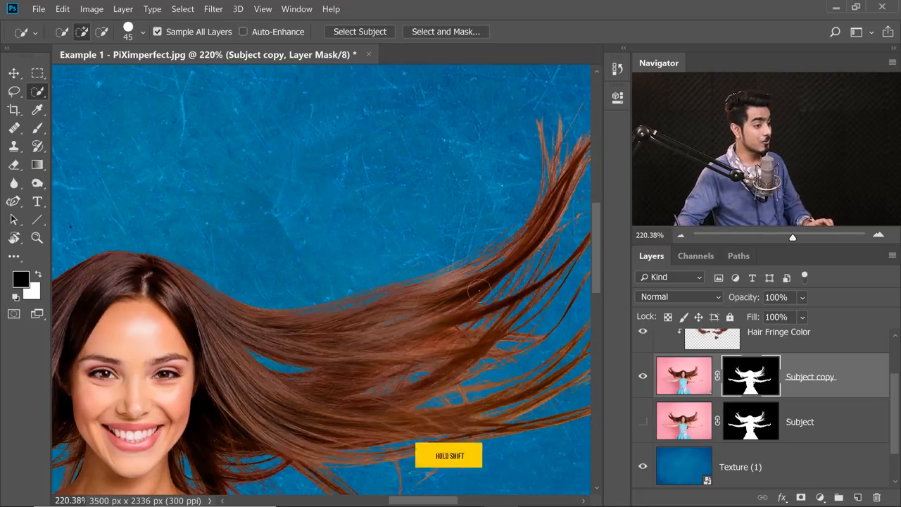
{"action": "left_click", "coordinate": [746, 377], "text": "shift"}
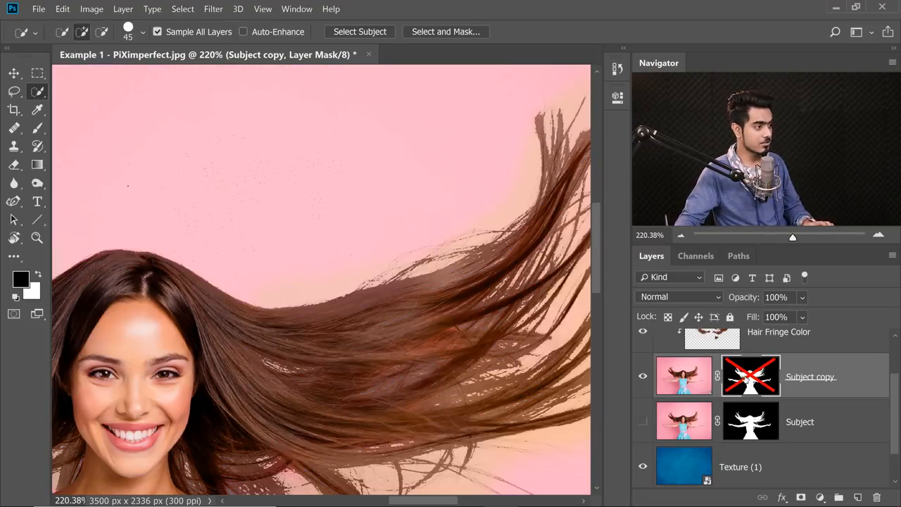
{"action": "scroll", "coordinate": [893, 395], "scroll_direction": "up", "scroll_amount": 2}
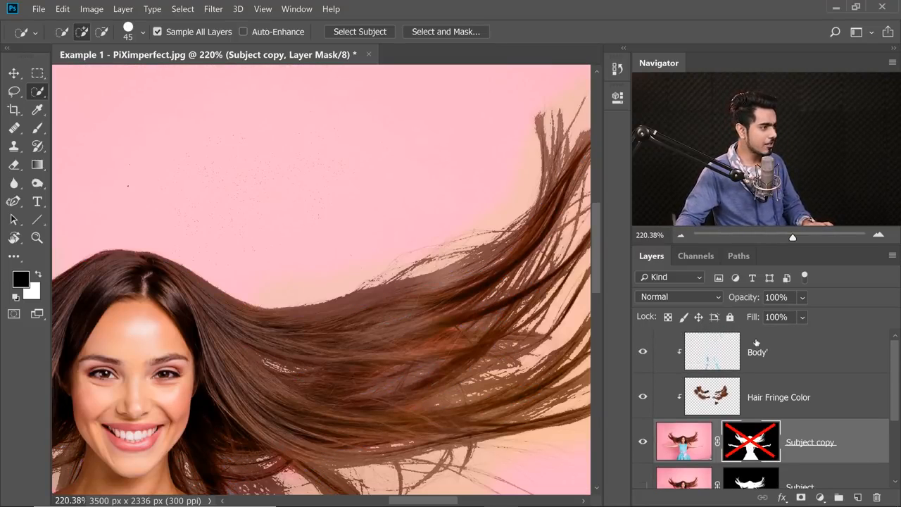
{"action": "left_click_drag", "start_coordinate": [301, 361], "coordinate": [511, 295]}
{"action": "left_click_drag", "start_coordinate": [227, 310], "coordinate": [600, 437]}
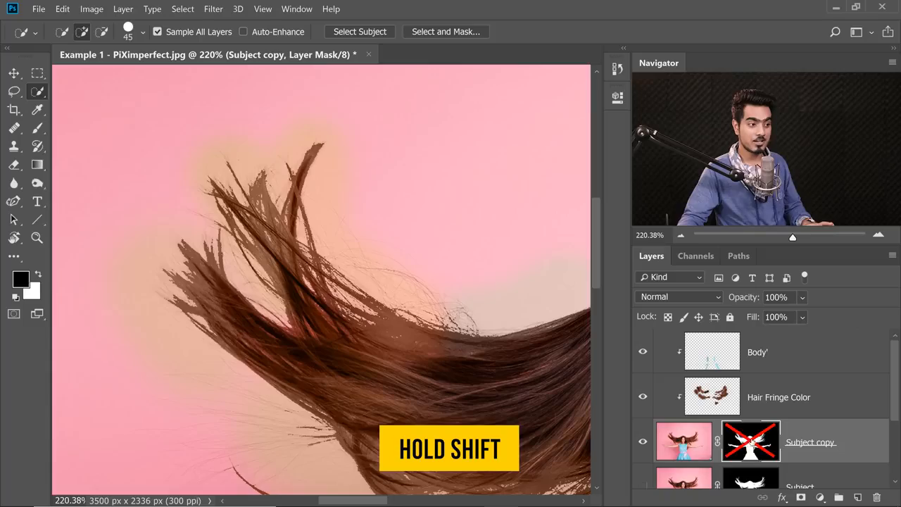
{"action": "left_click", "coordinate": [750, 441], "text": "shift"}
{"action": "scroll", "coordinate": [475, 322], "scroll_direction": "down", "scroll_amount": 3}
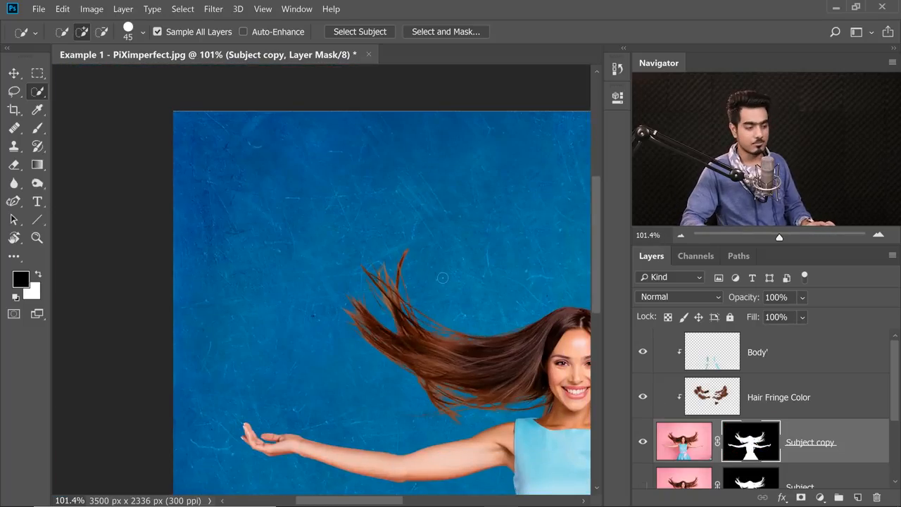
{"action": "key", "text": "ctrl+0"}
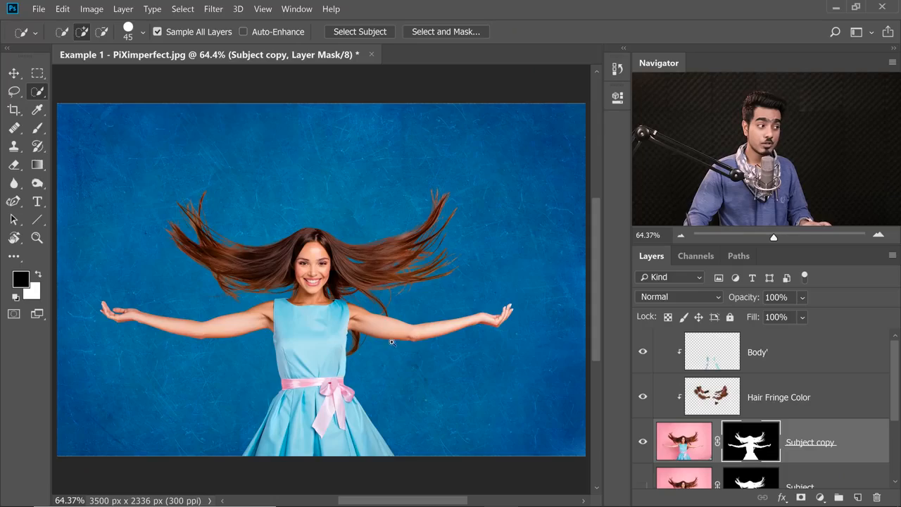
Recolor the edges of the woman's left forearm with skin tones sampled from the arm, brushing on the Body' layer.
{"action": "scroll", "coordinate": [394, 343], "scroll_direction": "up", "scroll_amount": 3}
{"action": "mouse_move", "coordinate": [404, 343]}
{"action": "left_mouse_down"}
{"action": "mouse_move", "coordinate": [487, 330]}
{"action": "mouse_move", "coordinate": [402, 350]}
{"action": "left_mouse_up"}
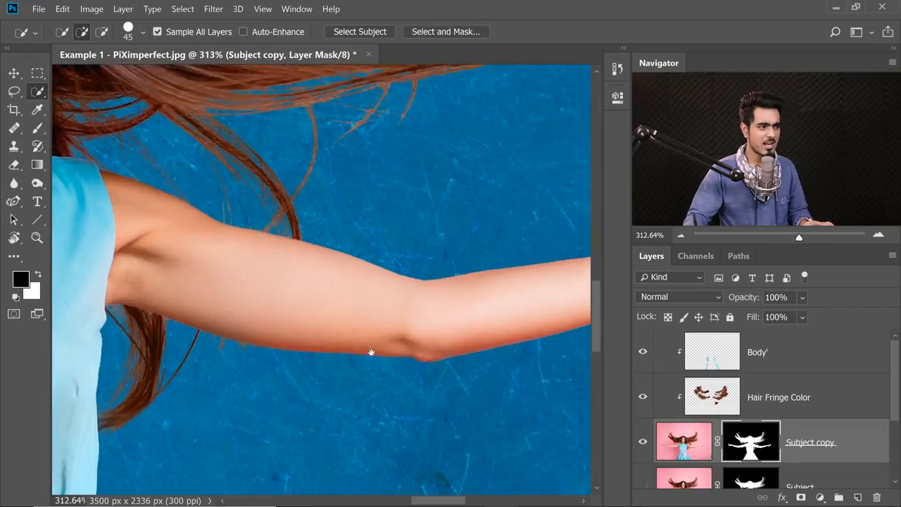
{"action": "left_click_drag", "start_coordinate": [464, 362], "coordinate": [429, 364]}
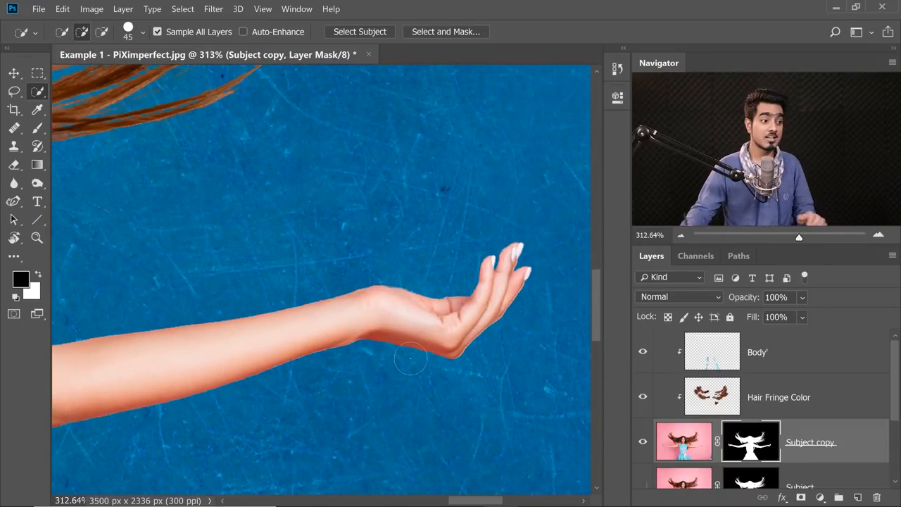
{"action": "left_click", "coordinate": [789, 361]}
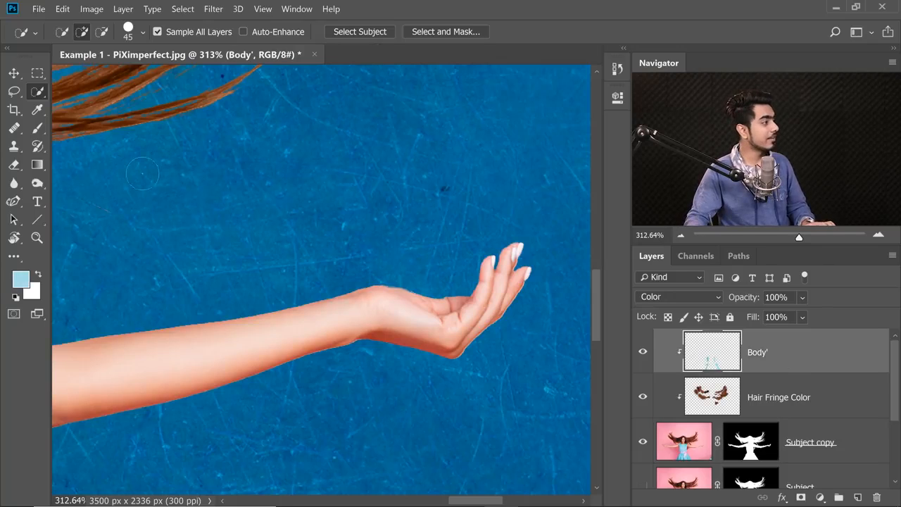
{"action": "left_click", "coordinate": [37, 129]}
{"action": "left_click_drag", "start_coordinate": [226, 333], "coordinate": [395, 284]}
{"action": "left_click_drag", "start_coordinate": [265, 355], "coordinate": [292, 349]}
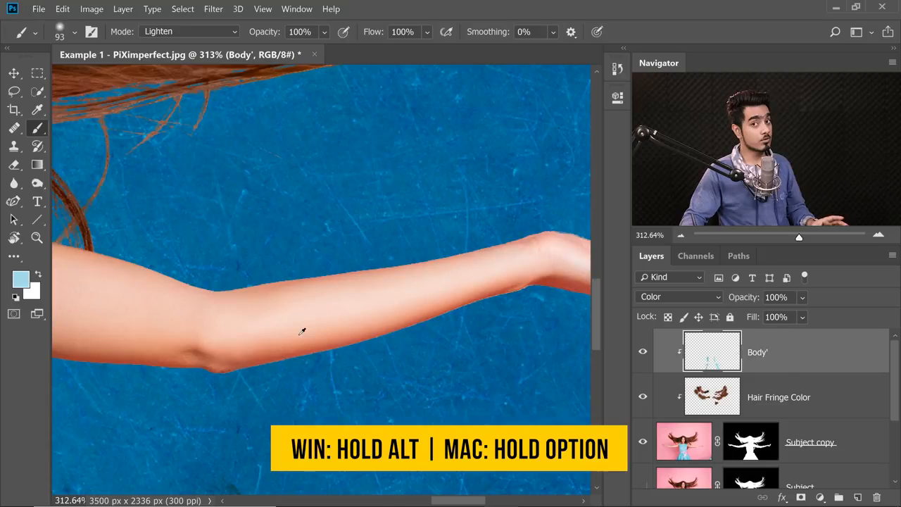
{"action": "left_click_drag", "start_coordinate": [402, 333], "coordinate": [314, 373]}
{"action": "mouse_move", "coordinate": [503, 340]}
{"action": "left_mouse_down"}
{"action": "mouse_move", "coordinate": [414, 334]}
{"action": "mouse_move", "coordinate": [433, 331]}
{"action": "mouse_move", "coordinate": [426, 358]}
{"action": "left_mouse_up"}
{"action": "left_click_drag", "start_coordinate": [314, 364], "coordinate": [408, 404]}
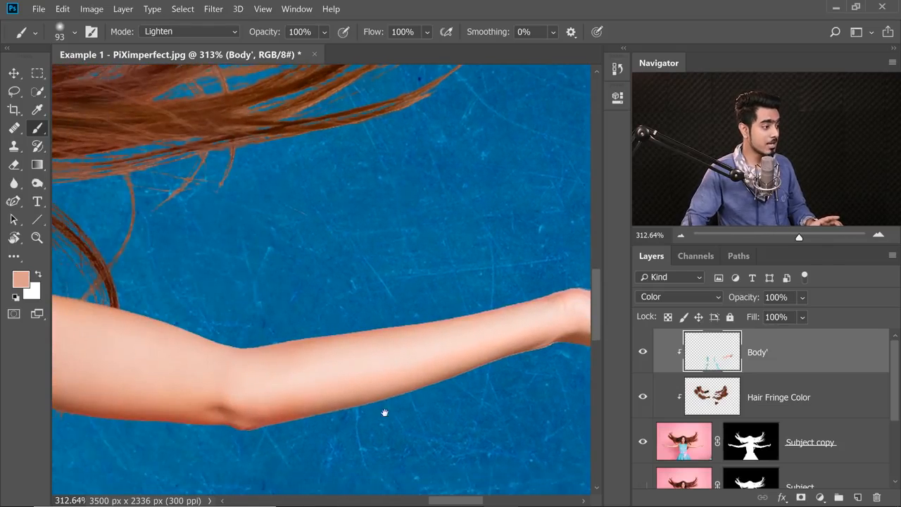
Recolor the left upper arm's edges up to the shoulder with sampled skin tones on the Body' layer.
{"action": "left_click_drag", "start_coordinate": [257, 395], "coordinate": [462, 361]}
{"action": "left_click", "coordinate": [422, 343], "text": "alt"}
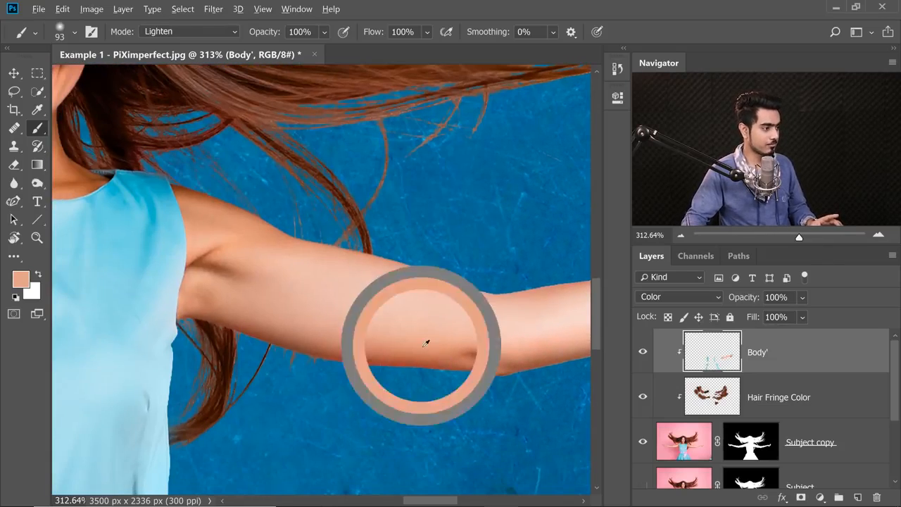
{"action": "left_click_drag", "start_coordinate": [207, 356], "coordinate": [492, 302]}
{"action": "left_click", "coordinate": [505, 288], "text": "alt"}
{"action": "left_click_drag", "start_coordinate": [211, 296], "coordinate": [503, 306]}
Recolor the edges of the woman's right forearm and upper arm with skin tones sampled from that arm.
{"action": "left_click_drag", "start_coordinate": [309, 302], "coordinate": [348, 368]}
{"action": "left_click", "coordinate": [216, 268], "text": "alt"}
{"action": "left_click_drag", "start_coordinate": [423, 321], "coordinate": [259, 303]}
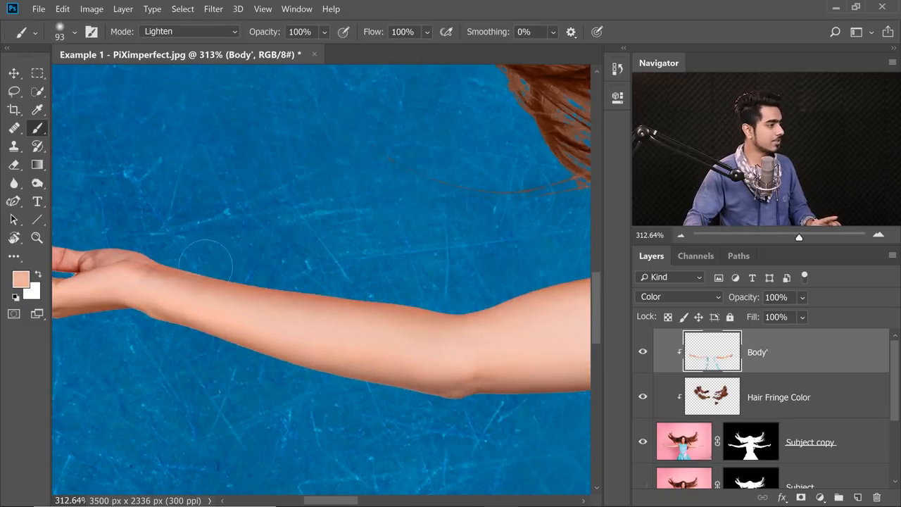
{"action": "left_click_drag", "start_coordinate": [454, 264], "coordinate": [297, 307]}
{"action": "left_click_drag", "start_coordinate": [406, 266], "coordinate": [251, 326]}
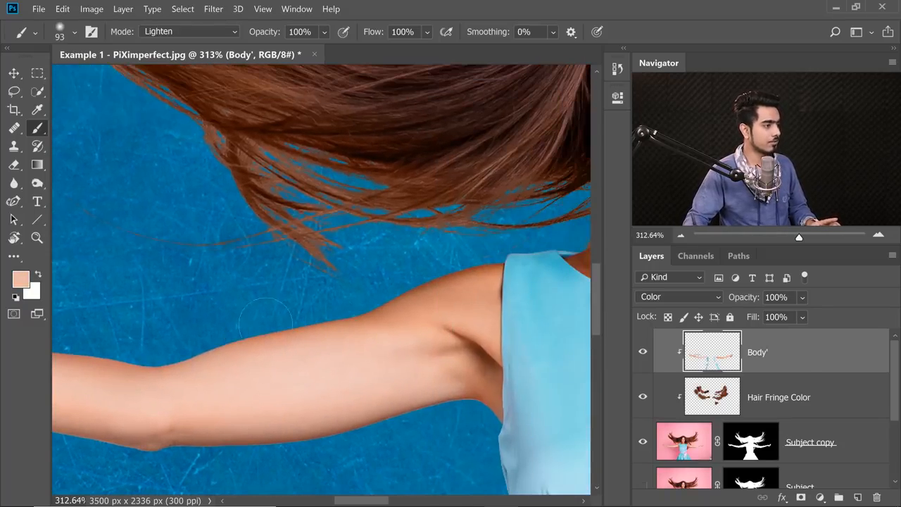
{"action": "left_click_drag", "start_coordinate": [422, 296], "coordinate": [398, 299]}
Load the Subject copy layer mask as a selection and contract it by 1 pixel to trim the arm's edge.
{"action": "left_click_drag", "start_coordinate": [412, 304], "coordinate": [259, 296]}
{"action": "left_click_drag", "start_coordinate": [517, 297], "coordinate": [215, 305]}
{"action": "left_click_drag", "start_coordinate": [551, 350], "coordinate": [491, 382]}
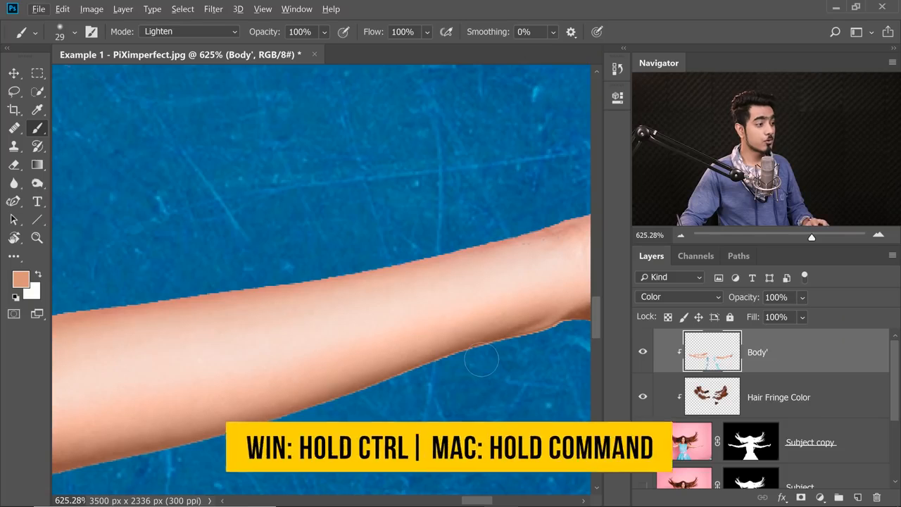
{"action": "key", "text": "ctrl"}
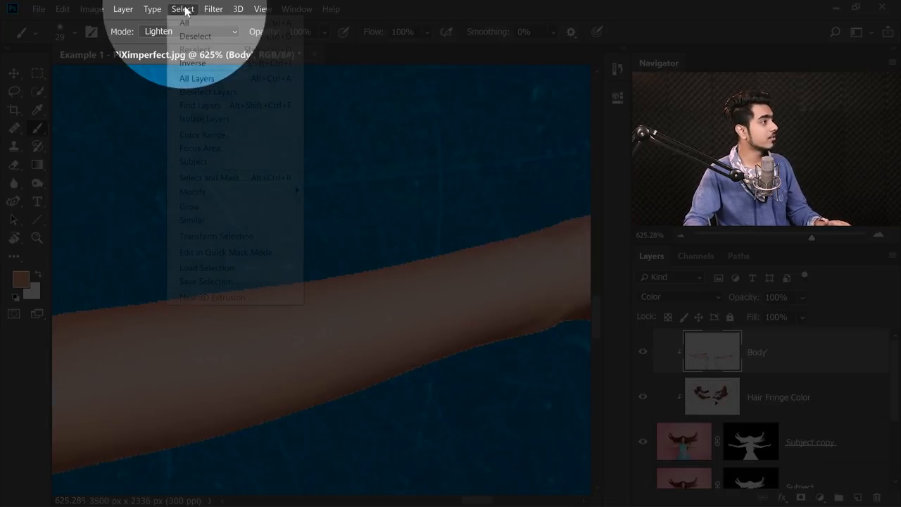
{"action": "left_click", "coordinate": [183, 9]}
{"action": "mouse_move", "coordinate": [212, 195]}
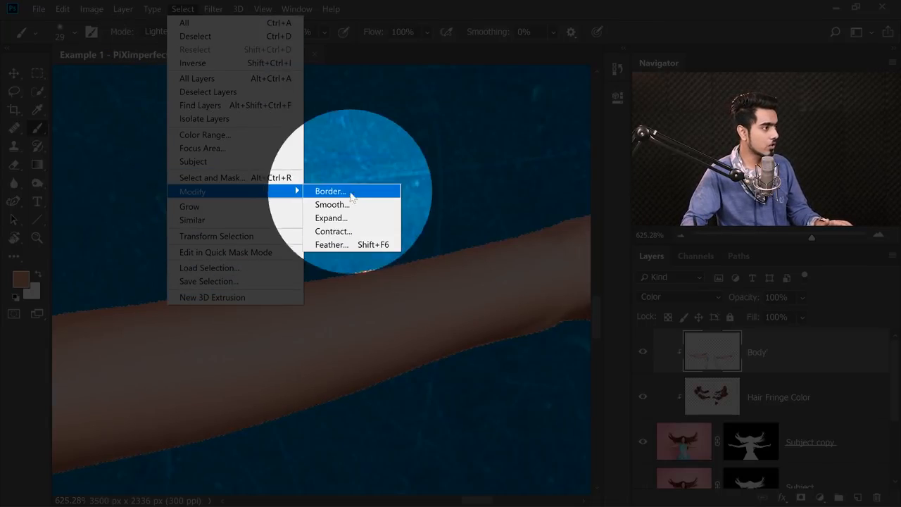
{"action": "left_click", "coordinate": [352, 231]}
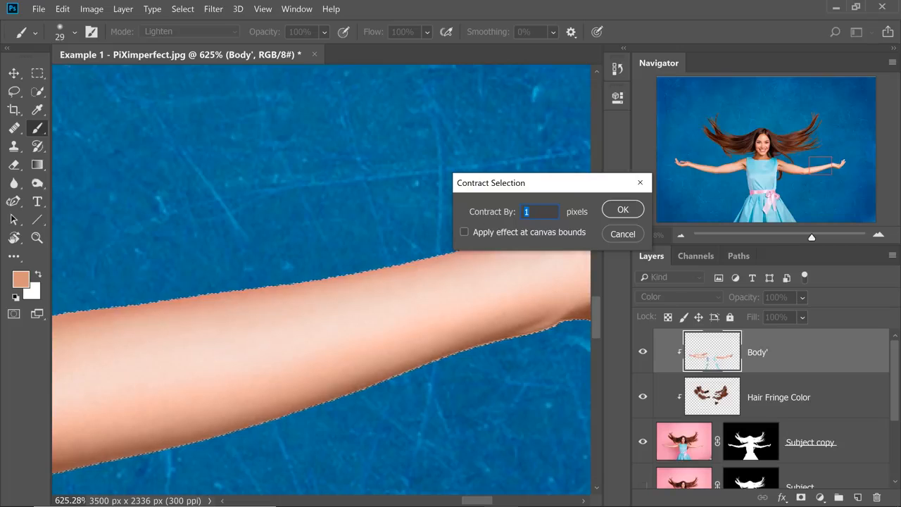
{"action": "left_click", "coordinate": [624, 210]}
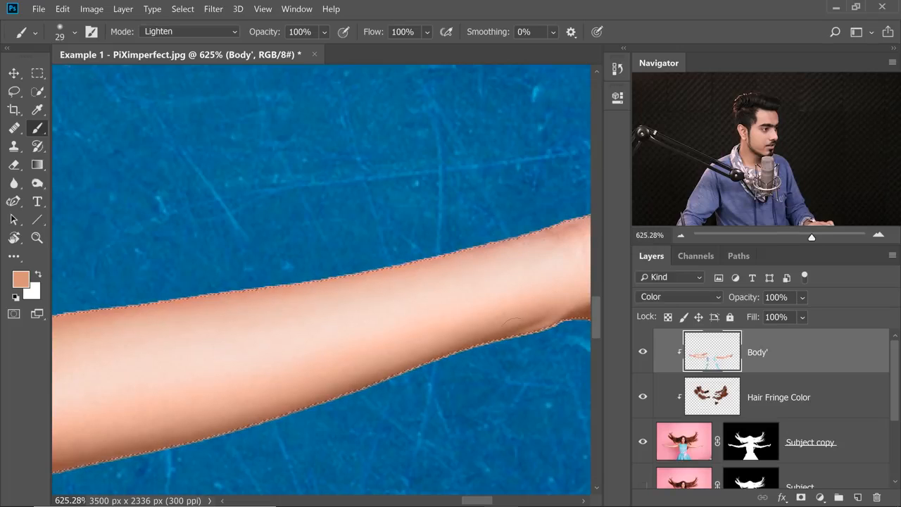
{"action": "scroll", "coordinate": [451, 366], "scroll_direction": "up", "scroll_amount": 3}
{"action": "scroll", "coordinate": [469, 381], "scroll_direction": "down", "scroll_amount": 4}
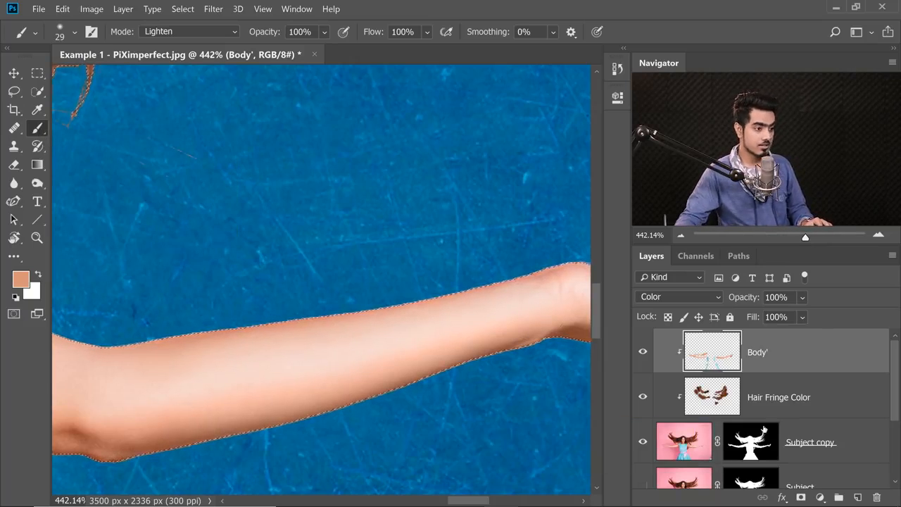
Target the Subject copy layer mask and set up a black brush at size 50 in Normal mode.
{"action": "left_click", "coordinate": [763, 445]}
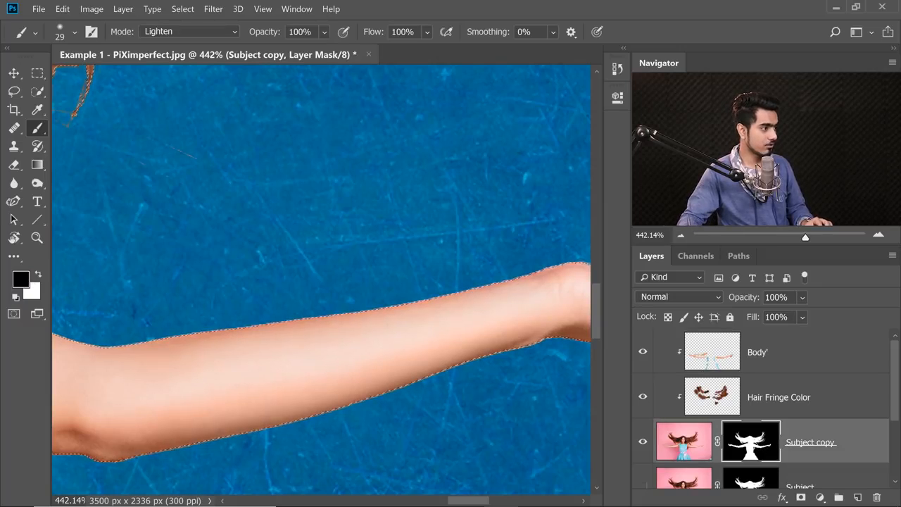
{"action": "left_click", "coordinate": [387, 325], "text": "ctrl"}
{"action": "key", "text": "bracketright"}
{"action": "key", "text": "bracketright"}
{"action": "key", "text": "bracketright"}
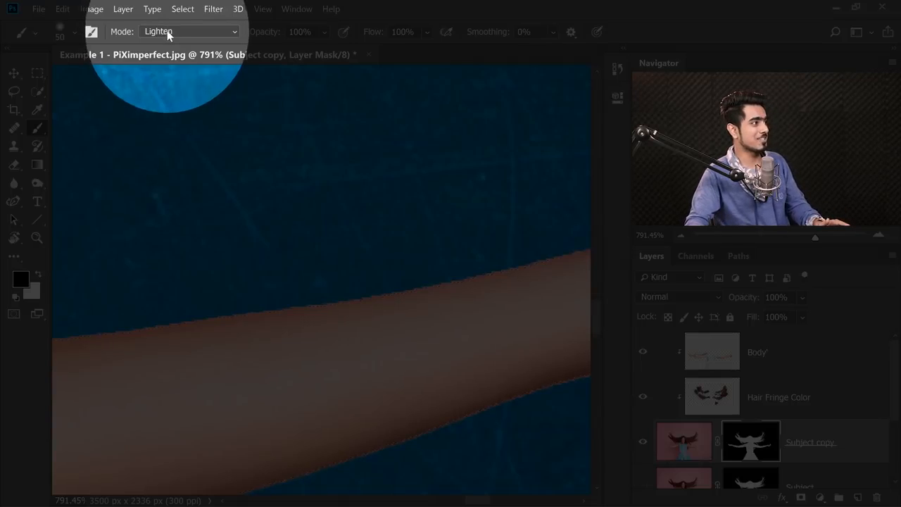
{"action": "left_click", "coordinate": [160, 30]}
{"action": "left_click", "coordinate": [160, 47]}
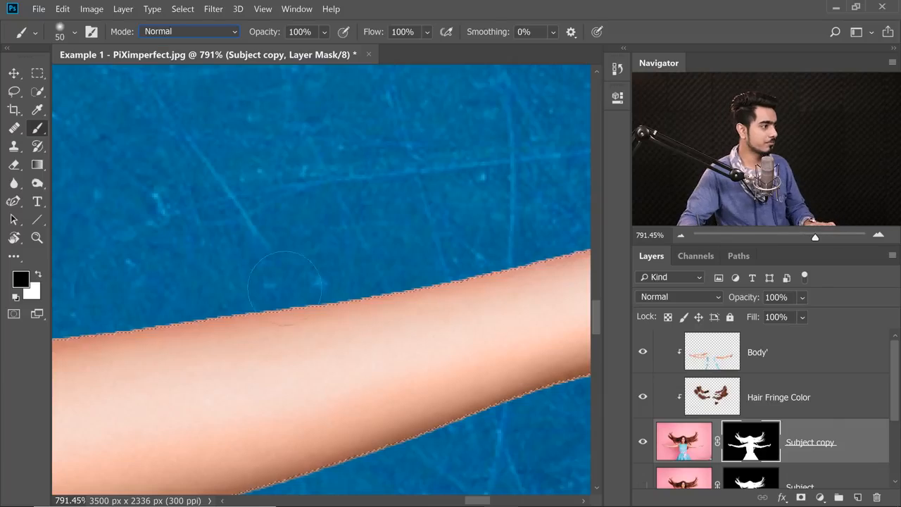
Hide the selection outline and paint black on the Subject copy mask along the edges of the forearm, wrist and hand.
{"action": "scroll", "coordinate": [329, 300], "scroll_direction": "down", "scroll_amount": 5}
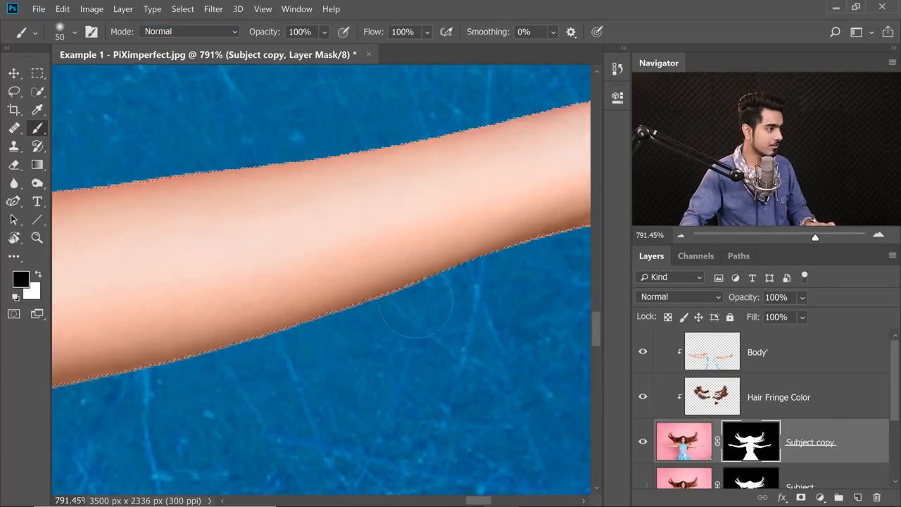
{"action": "scroll", "coordinate": [190, 373], "scroll_direction": "up", "scroll_amount": 2}
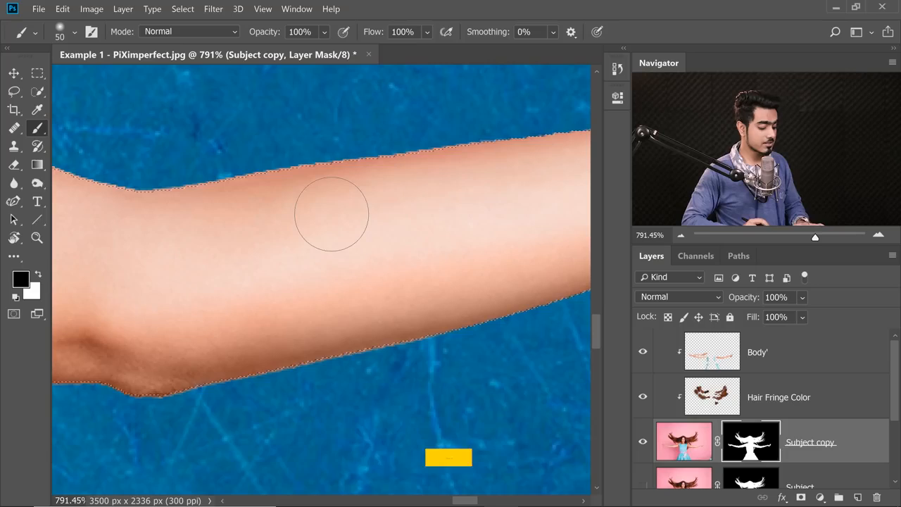
{"action": "key", "text": "ctrl+h"}
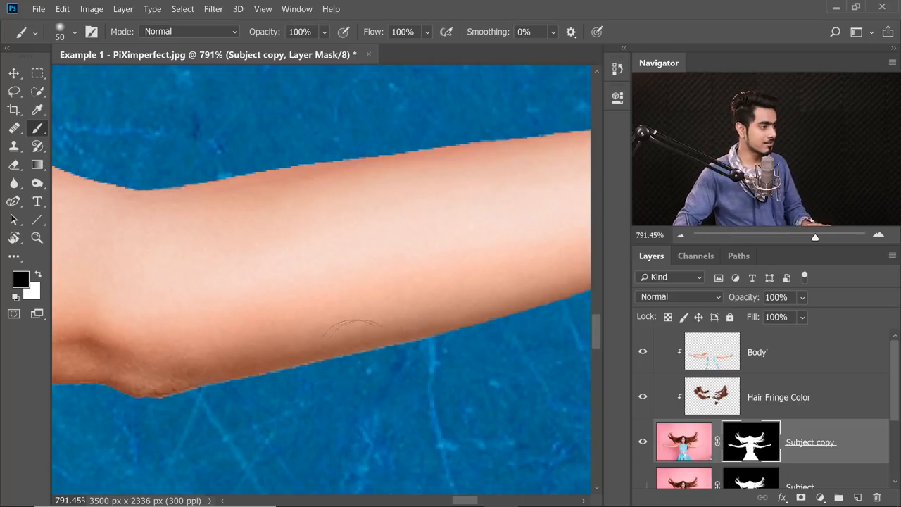
{"action": "left_click_drag", "start_coordinate": [211, 378], "coordinate": [504, 358]}
{"action": "left_click_drag", "start_coordinate": [158, 366], "coordinate": [497, 388]}
{"action": "left_click_drag", "start_coordinate": [479, 356], "coordinate": [446, 359], "text": "ctrl"}
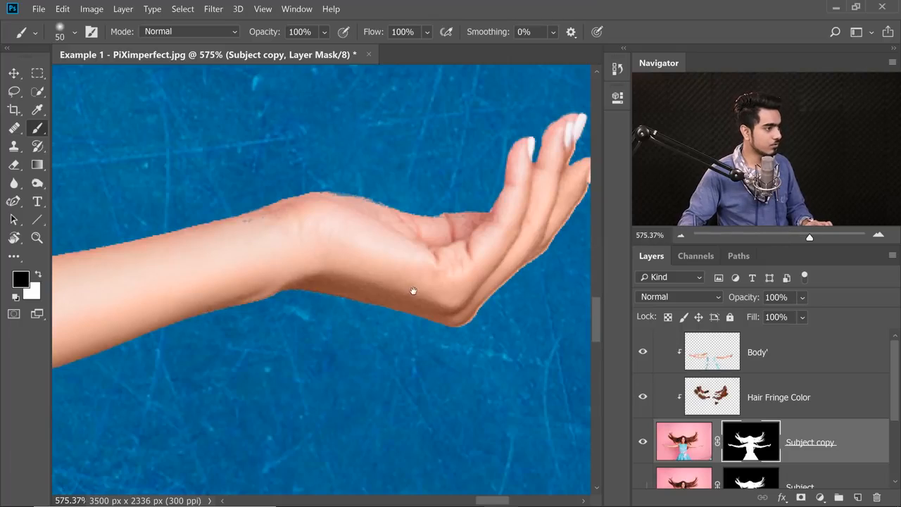
{"action": "left_click_drag", "start_coordinate": [414, 290], "coordinate": [278, 322]}
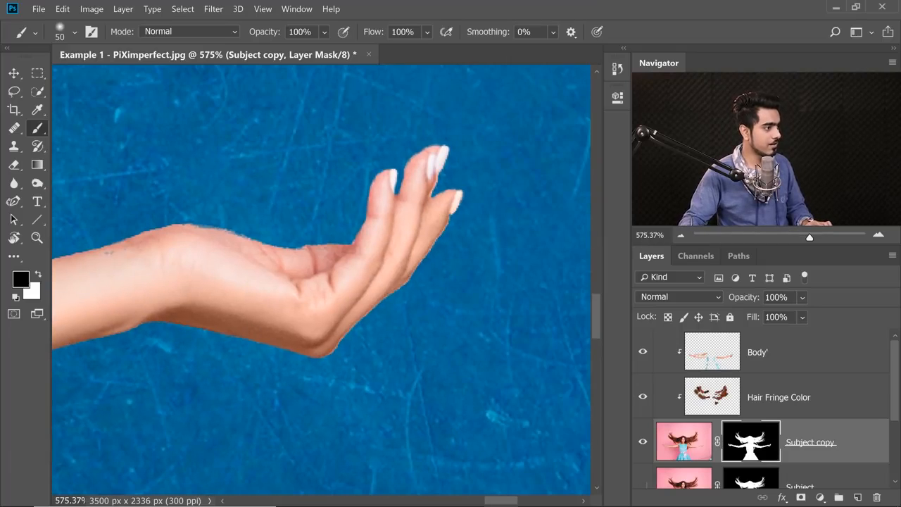
Paint black on the Subject copy mask along the edges of the woman's other arm and its fingers.
{"action": "left_click_drag", "start_coordinate": [233, 301], "coordinate": [204, 318], "text": "ctrl"}
{"action": "left_click_drag", "start_coordinate": [207, 323], "coordinate": [550, 281]}
{"action": "left_click_drag", "start_coordinate": [119, 303], "coordinate": [573, 303]}
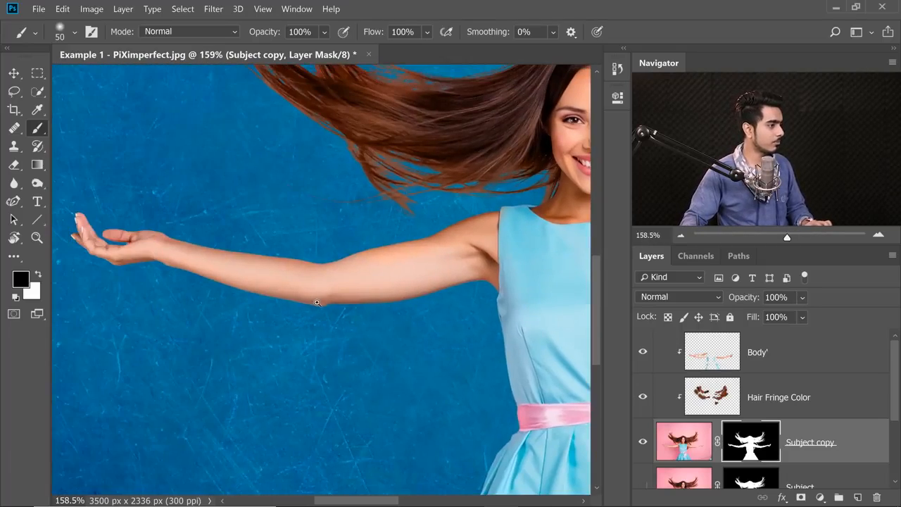
{"action": "left_click_drag", "start_coordinate": [320, 306], "coordinate": [344, 303], "text": "ctrl"}
{"action": "left_click_drag", "start_coordinate": [202, 282], "coordinate": [364, 315]}
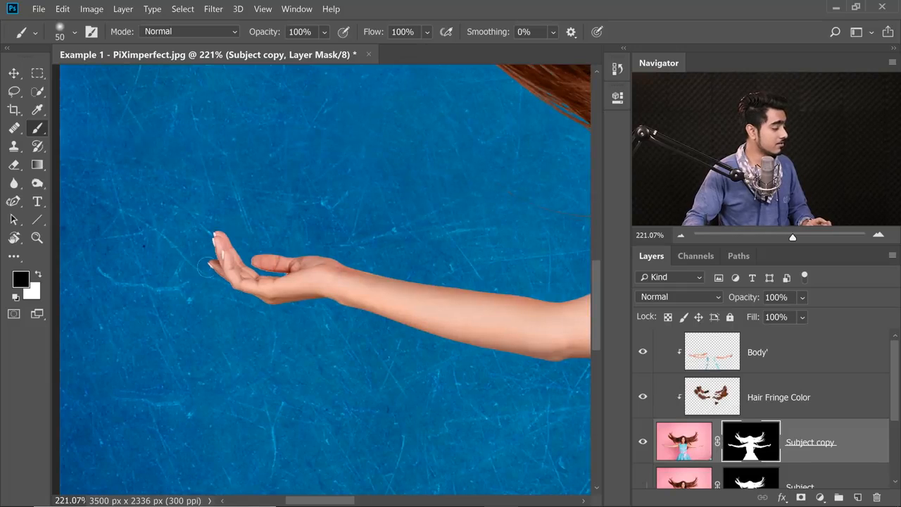
{"action": "left_click_drag", "start_coordinate": [396, 266], "coordinate": [388, 265], "text": "ctrl"}
Show the selection outline again around the arm and shoulder and deselect it.
{"action": "key", "text": "ctrl+h"}
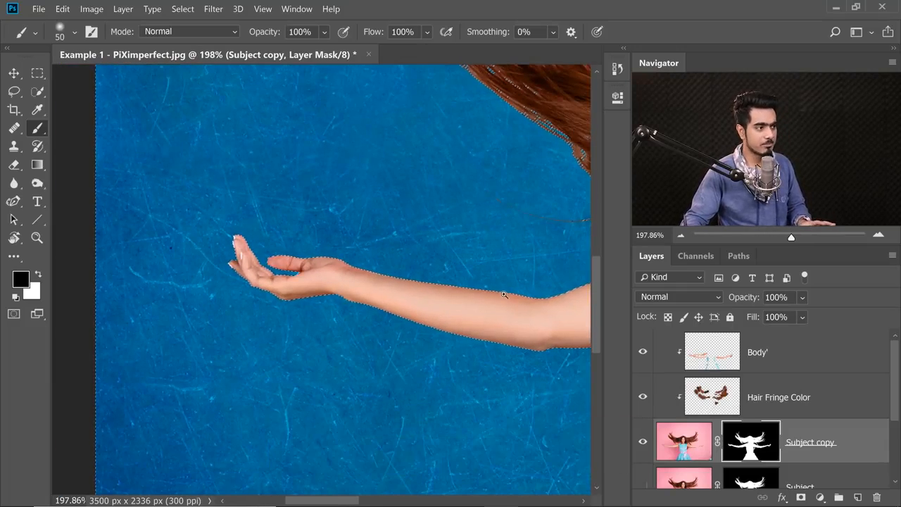
{"action": "left_click_drag", "start_coordinate": [503, 295], "coordinate": [519, 295], "text": "ctrl"}
{"action": "left_click_drag", "start_coordinate": [519, 295], "coordinate": [306, 330]}
{"action": "left_click_drag", "start_coordinate": [460, 291], "coordinate": [319, 332], "text": "ctrl"}
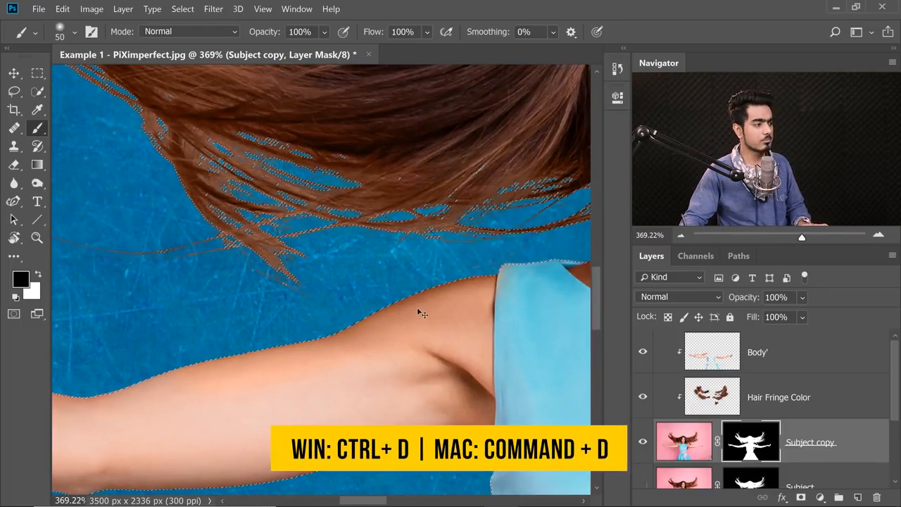
{"action": "key", "text": "ctrl+d"}
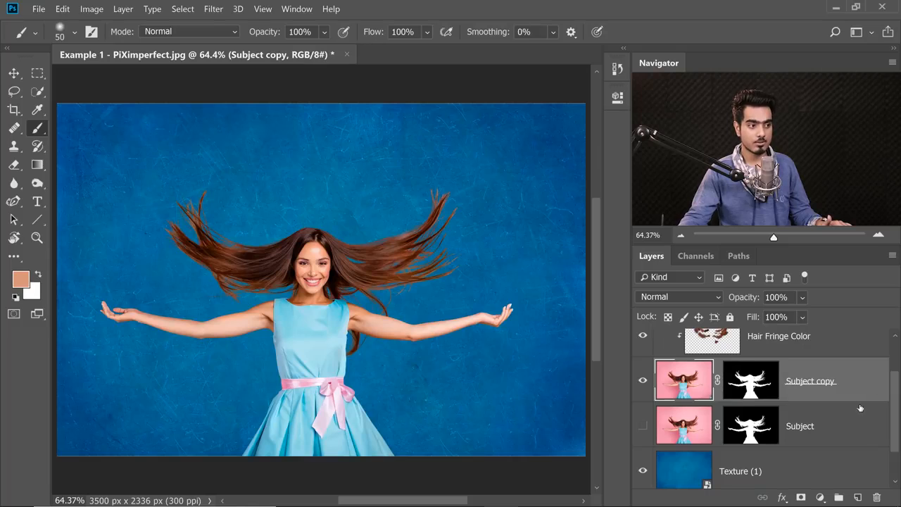
Add a black Multiply drop shadow to the Subject copy layer with angle 33°, distance 144 px and size 142 px.
{"action": "double_click", "coordinate": [859, 407]}
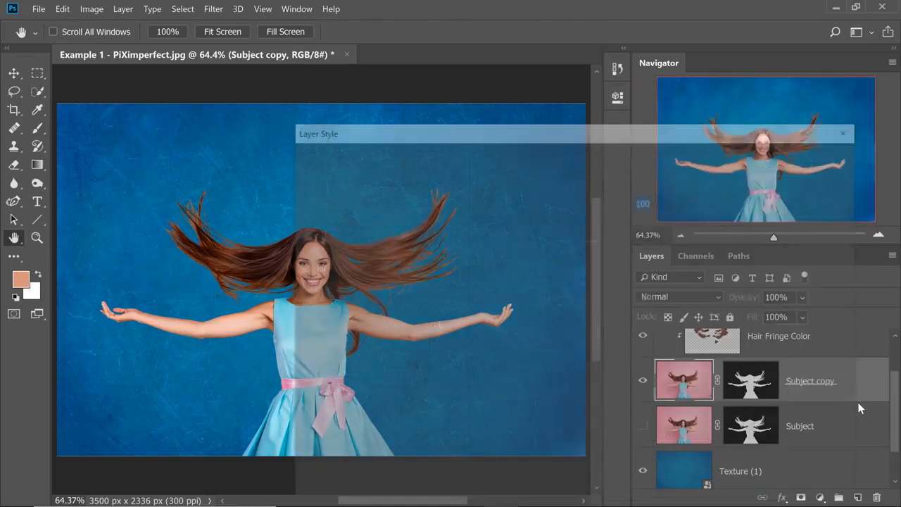
{"action": "left_click_drag", "start_coordinate": [435, 137], "coordinate": [608, 98]}
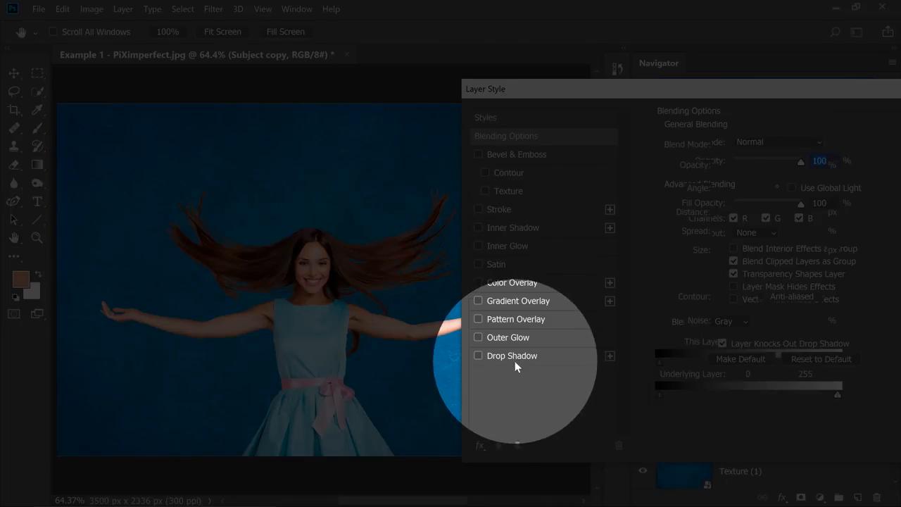
{"action": "left_click", "coordinate": [511, 359]}
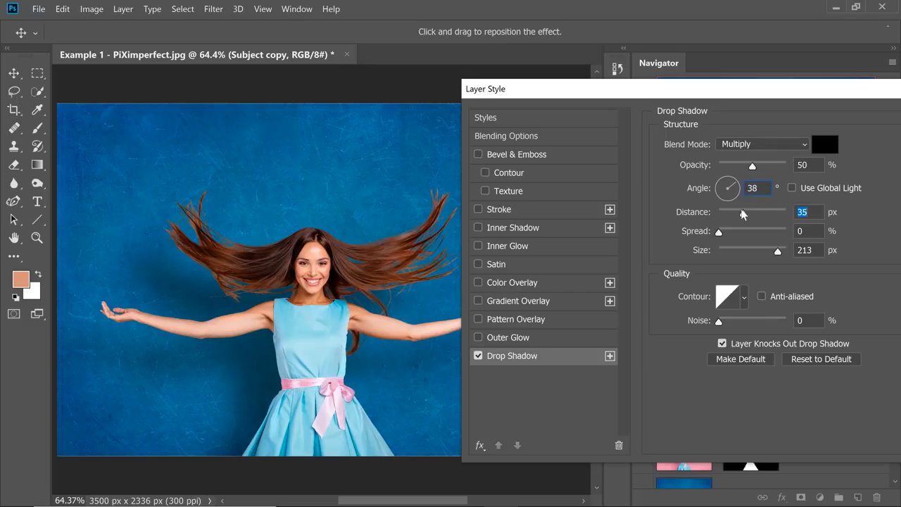
{"action": "left_click_drag", "start_coordinate": [744, 214], "coordinate": [745, 217]}
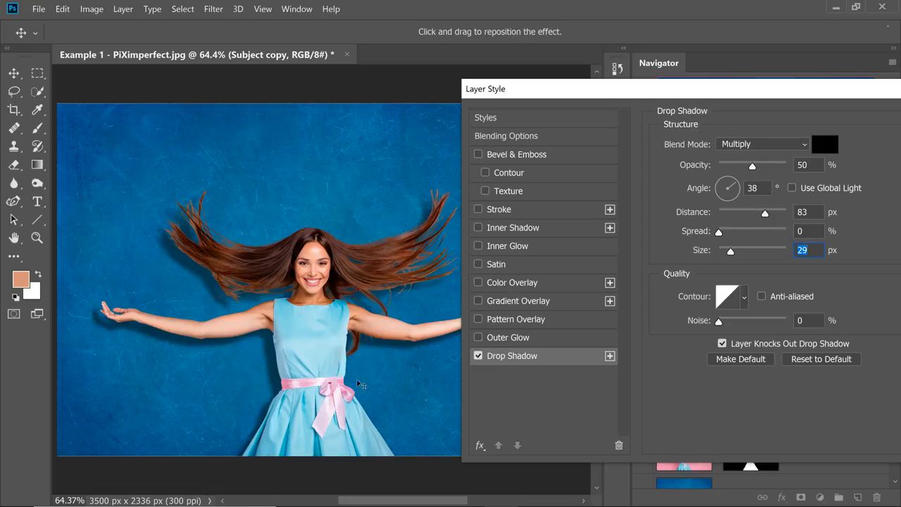
{"action": "left_click_drag", "start_coordinate": [244, 356], "coordinate": [263, 360]}
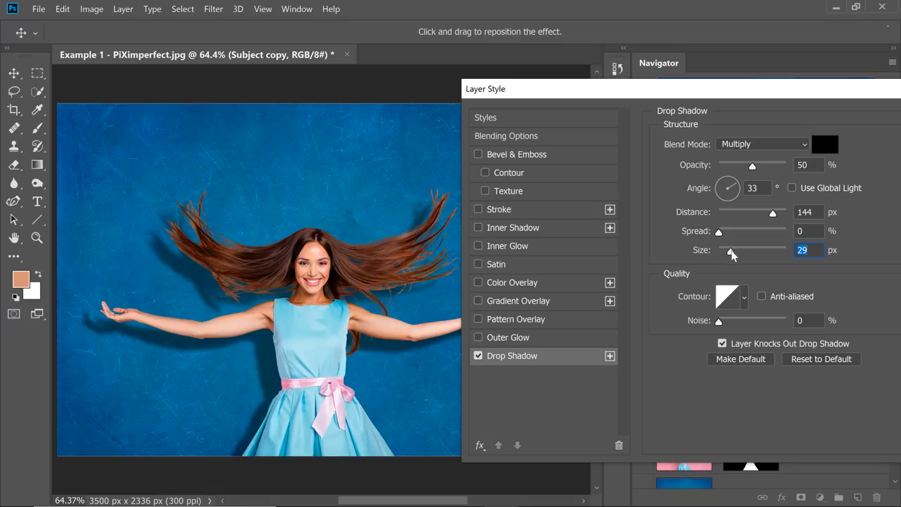
{"action": "left_click_drag", "start_coordinate": [744, 249], "coordinate": [755, 249]}
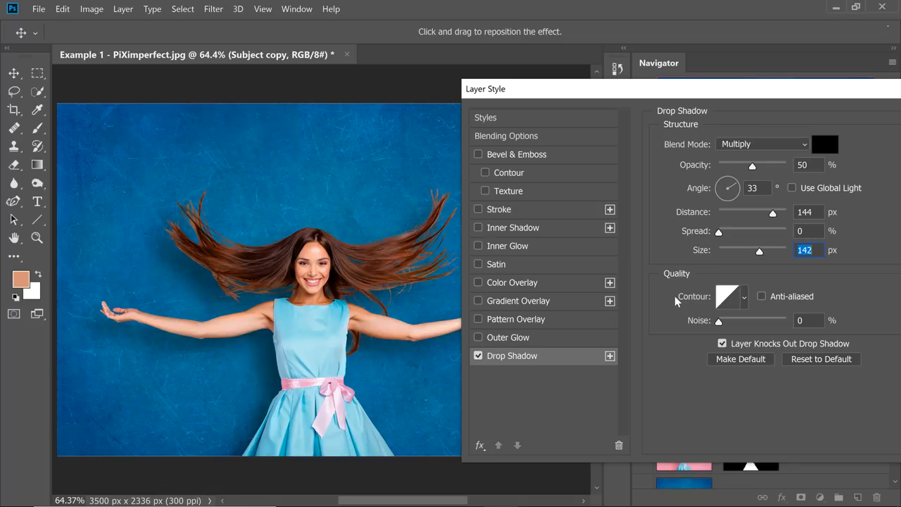
Lower the drop shadow's opacity to 45% and apply the layer style.
{"action": "left_click_drag", "start_coordinate": [734, 91], "coordinate": [720, 131]}
{"action": "mouse_move", "coordinate": [736, 193]}
{"action": "left_mouse_down"}
{"action": "mouse_move", "coordinate": [750, 193]}
{"action": "mouse_move", "coordinate": [726, 195]}
{"action": "mouse_move", "coordinate": [732, 190]}
{"action": "left_mouse_up"}
{"action": "left_click_drag", "start_coordinate": [771, 119], "coordinate": [687, 123]}
{"action": "left_click", "coordinate": [862, 146]}
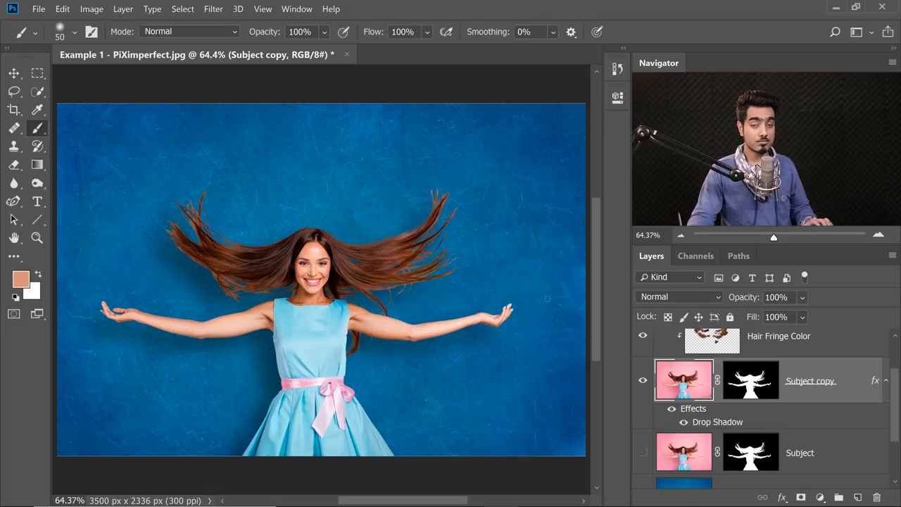
{"action": "key", "text": "Return"}
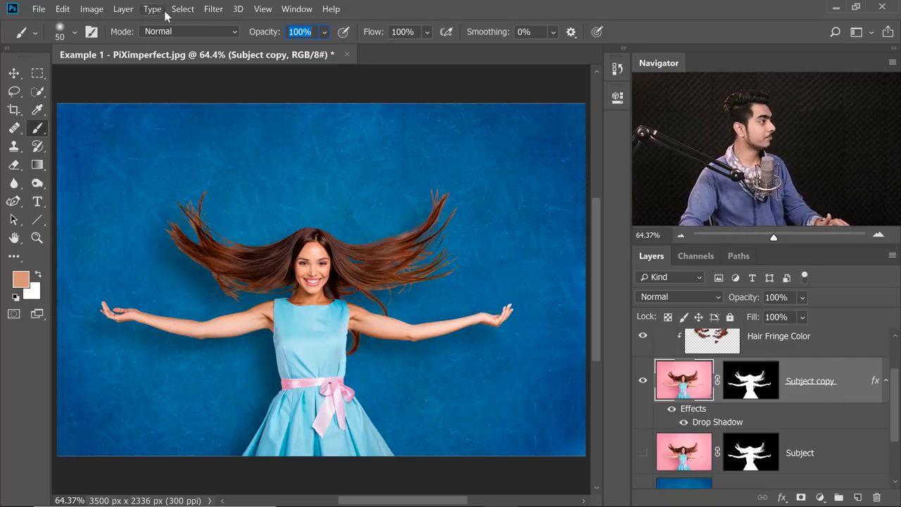
Separate the Subject copy layer's drop shadow into its own layer and select that shadow layer.
{"action": "left_click", "coordinate": [124, 9]}
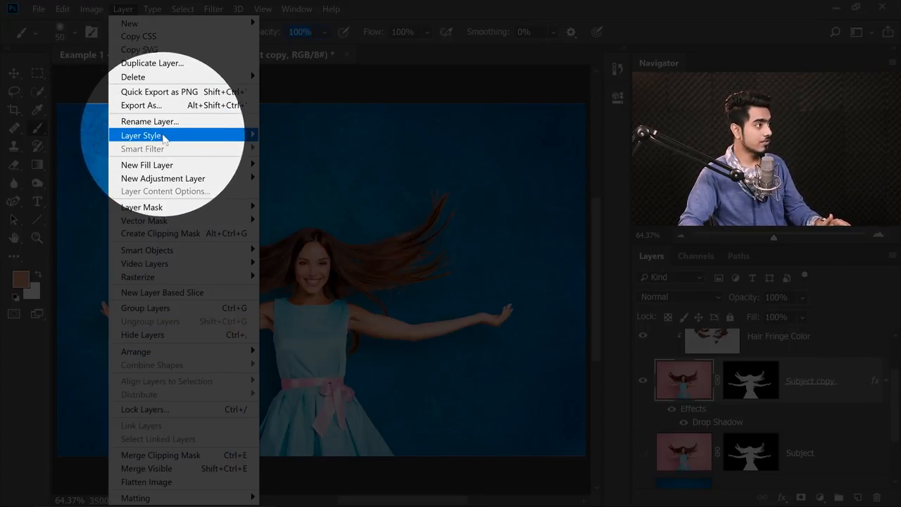
{"action": "mouse_move", "coordinate": [134, 136]}
{"action": "left_click", "coordinate": [314, 343]}
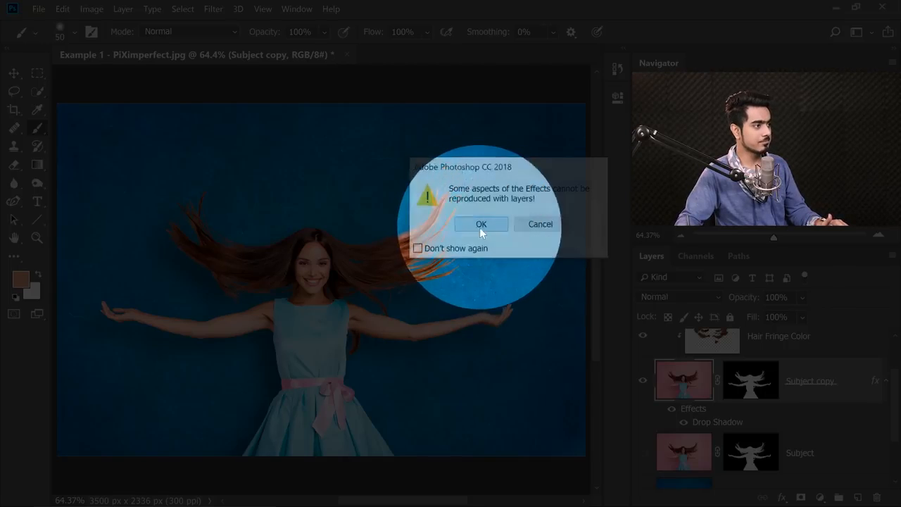
{"action": "left_click", "coordinate": [480, 224]}
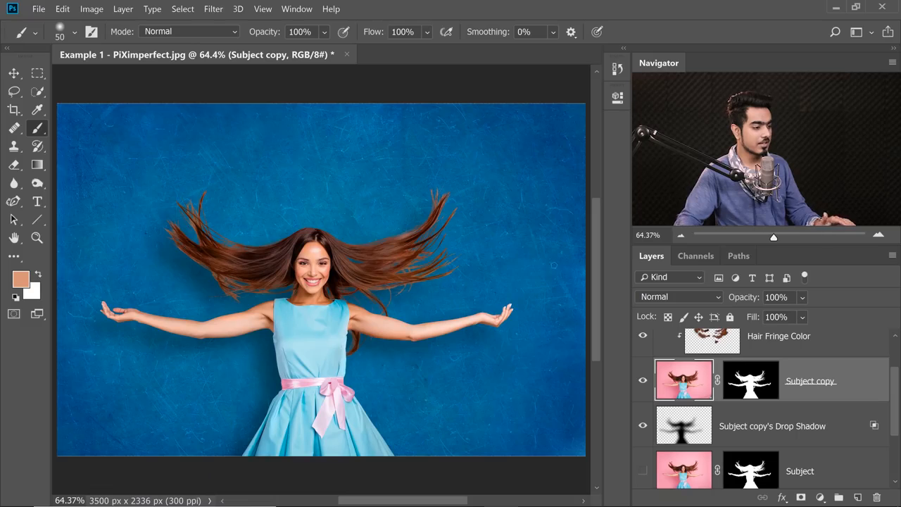
{"action": "left_click", "coordinate": [713, 437]}
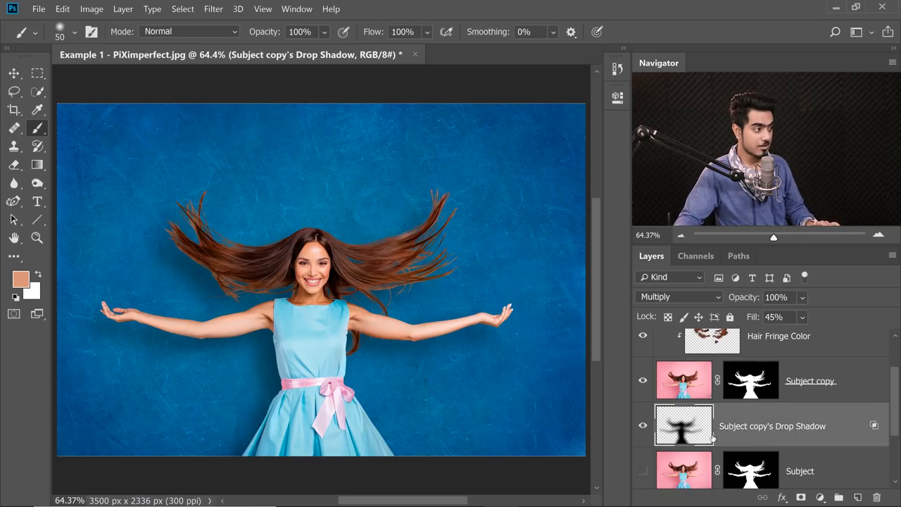
Try out the separated drop shadow layer's visibility and opacity against the backdrop.
{"action": "left_click", "coordinate": [649, 426]}
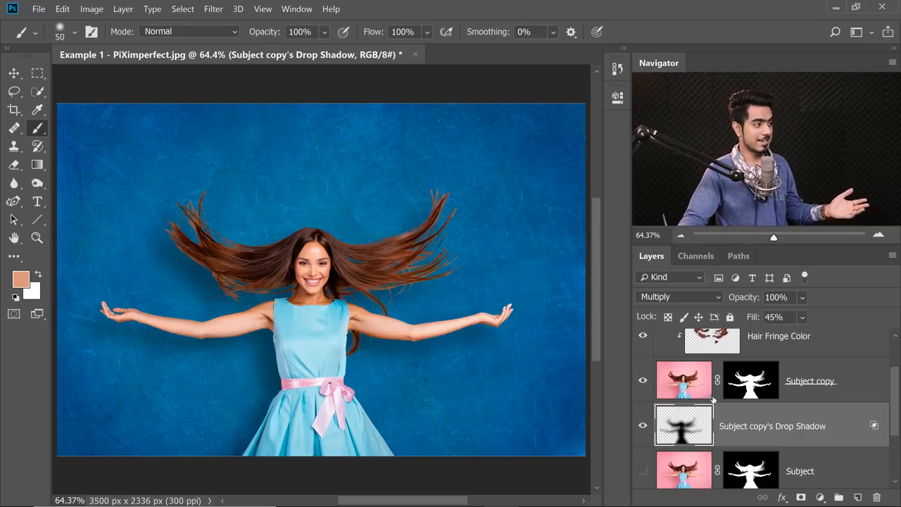
{"action": "left_click_drag", "start_coordinate": [739, 299], "coordinate": [726, 297]}
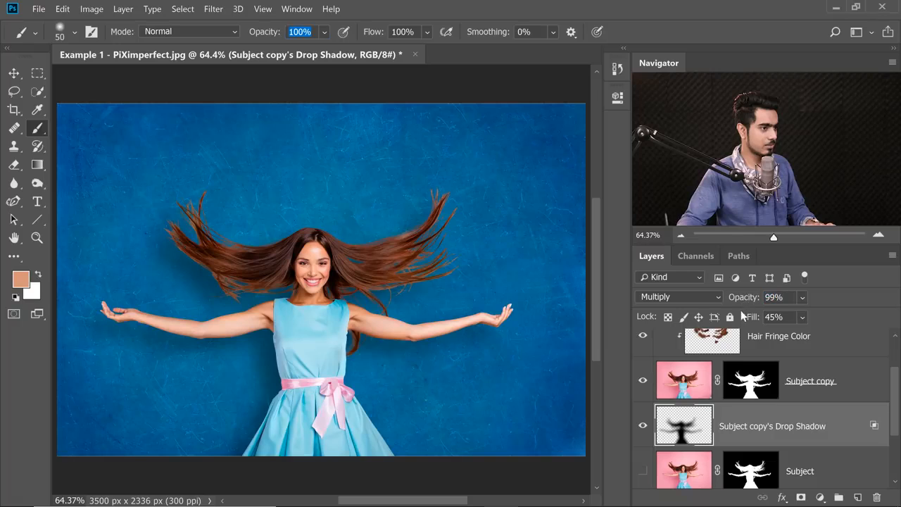
{"action": "mouse_move", "coordinate": [208, 283]}
{"action": "left_mouse_down"}
{"action": "mouse_move", "coordinate": [324, 286]}
{"action": "mouse_move", "coordinate": [214, 272]}
{"action": "left_mouse_up"}
{"action": "left_click_drag", "start_coordinate": [379, 267], "coordinate": [404, 264]}
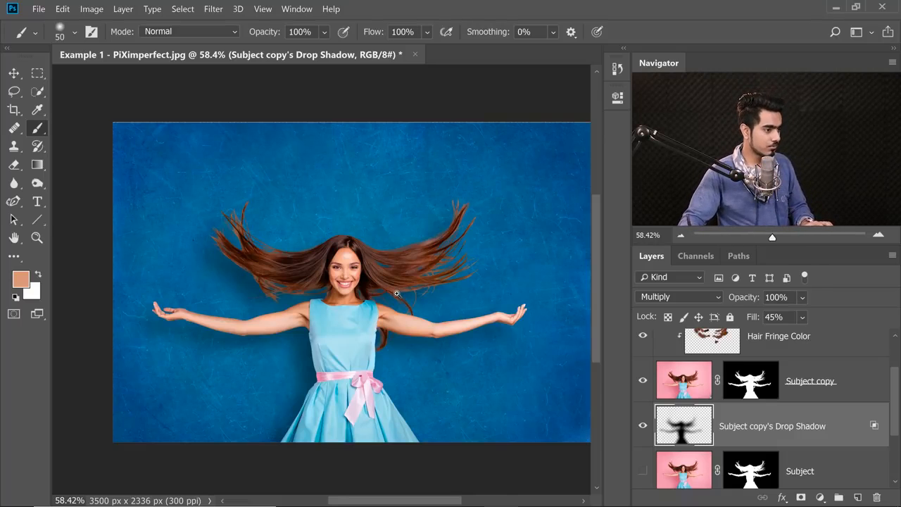
{"action": "left_click_drag", "start_coordinate": [394, 293], "coordinate": [417, 295]}
{"action": "left_click_drag", "start_coordinate": [404, 296], "coordinate": [392, 300]}
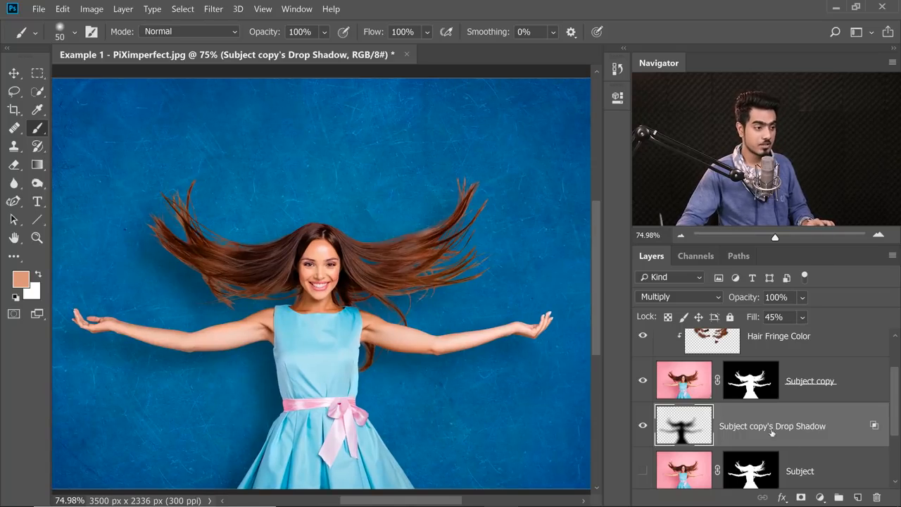
Add a mask to the drop shadow layer and paint black with a large soft brush to erase the shadow above both hair sides.
{"action": "left_click", "coordinate": [801, 497]}
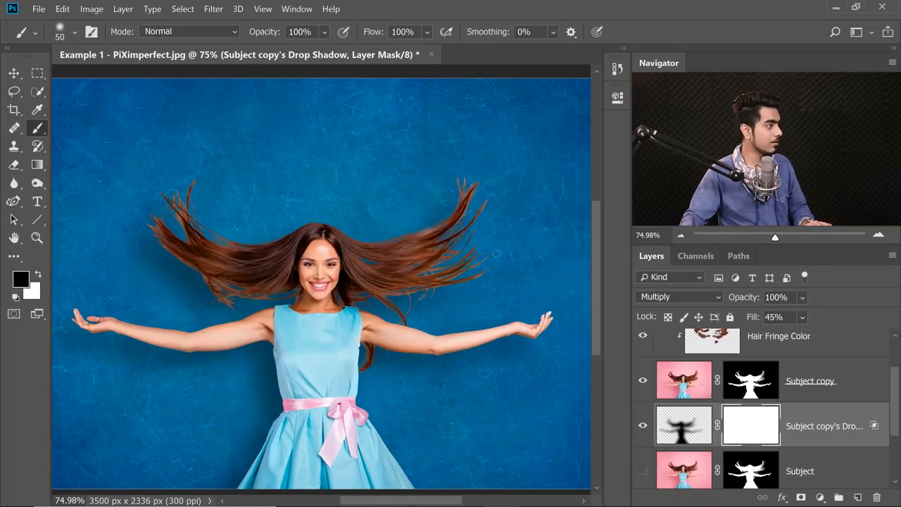
{"action": "mouse_move", "coordinate": [203, 249]}
{"action": "left_mouse_down"}
{"action": "mouse_move", "coordinate": [263, 252]}
{"action": "mouse_move", "coordinate": [274, 239]}
{"action": "left_mouse_up"}
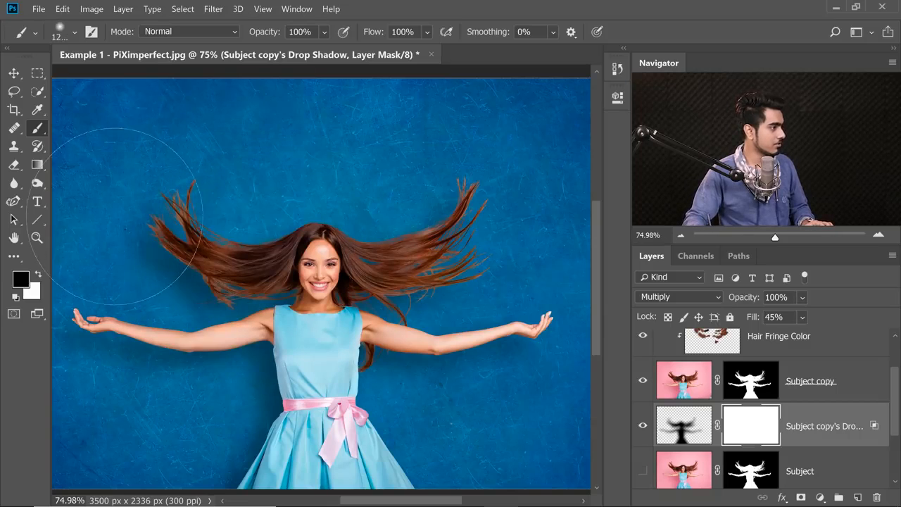
{"action": "left_click_drag", "start_coordinate": [155, 225], "coordinate": [181, 202]}
{"action": "mouse_move", "coordinate": [431, 223]}
{"action": "left_mouse_down"}
{"action": "mouse_move", "coordinate": [500, 208]}
{"action": "mouse_move", "coordinate": [529, 175]}
{"action": "left_mouse_up"}
{"action": "left_click_drag", "start_coordinate": [528, 172], "coordinate": [500, 201]}
Add a Curves adjustment layer directly above the Texture (1) layer and raise its midpoint slightly to brighten the backdrop.
{"action": "left_click_drag", "start_coordinate": [891, 411], "coordinate": [893, 475]}
{"action": "left_click", "coordinate": [754, 422]}
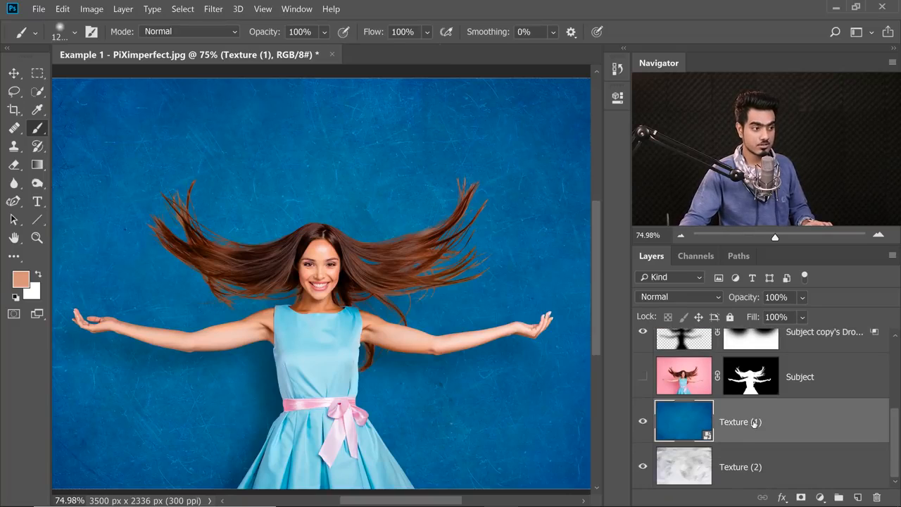
{"action": "left_click", "coordinate": [820, 497]}
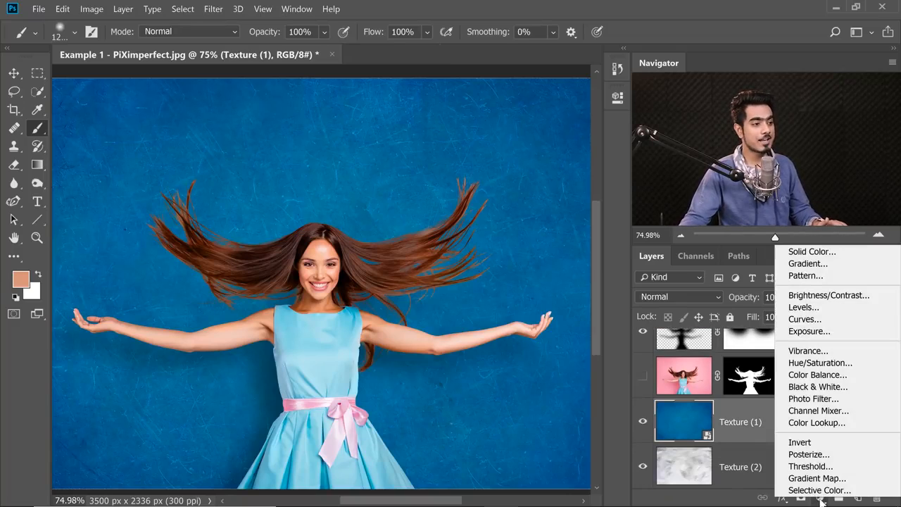
{"action": "left_click", "coordinate": [805, 319]}
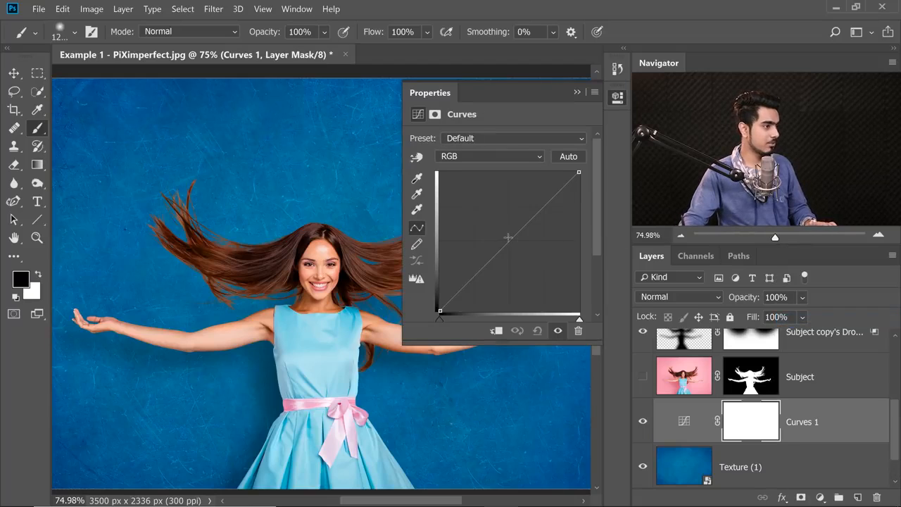
{"action": "left_click_drag", "start_coordinate": [514, 240], "coordinate": [510, 234]}
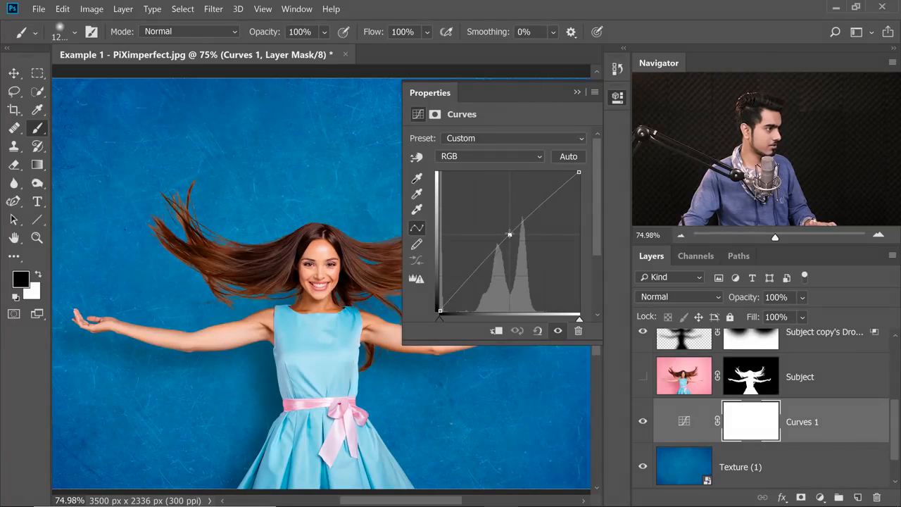
{"action": "left_click", "coordinate": [575, 92]}
{"action": "key", "text": "ctrl+0"}
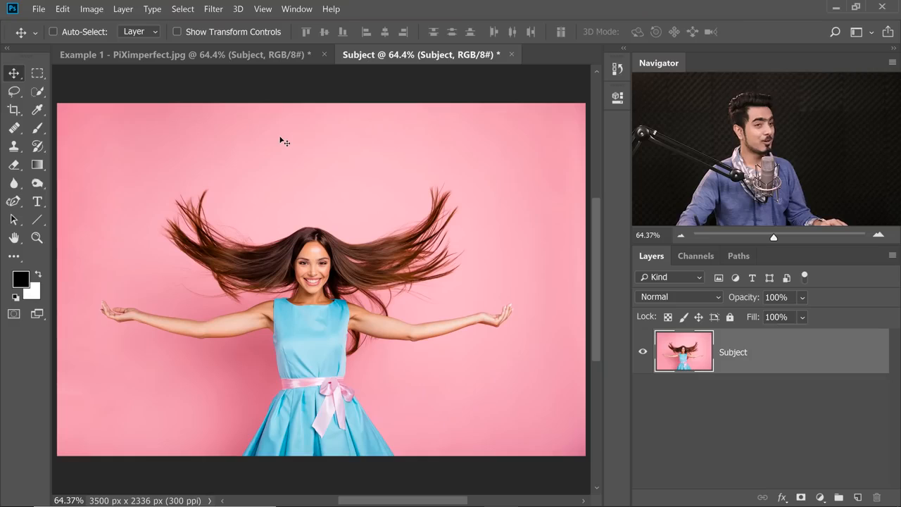
Start a Color Range selection on the Subject document's original photo and set its selection preview to None.
{"action": "left_click", "coordinate": [182, 9]}
{"action": "left_click", "coordinate": [204, 134]}
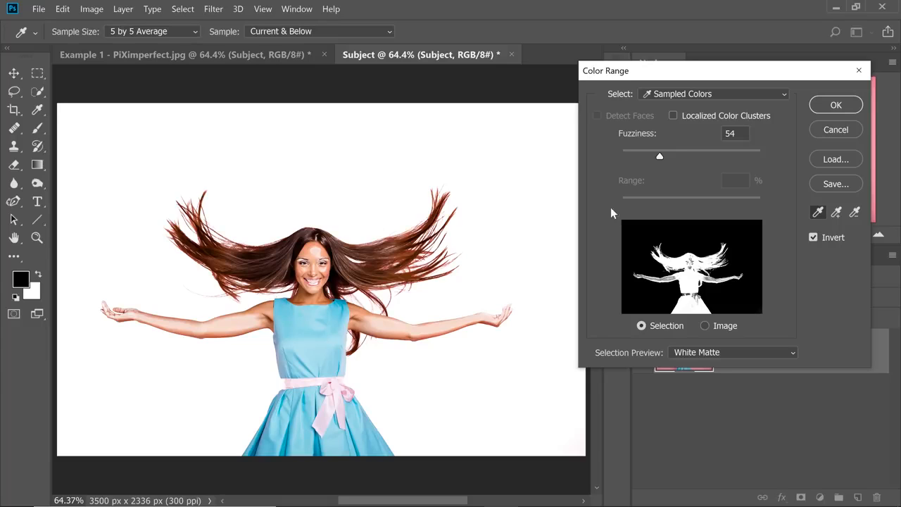
{"action": "left_click", "coordinate": [708, 94]}
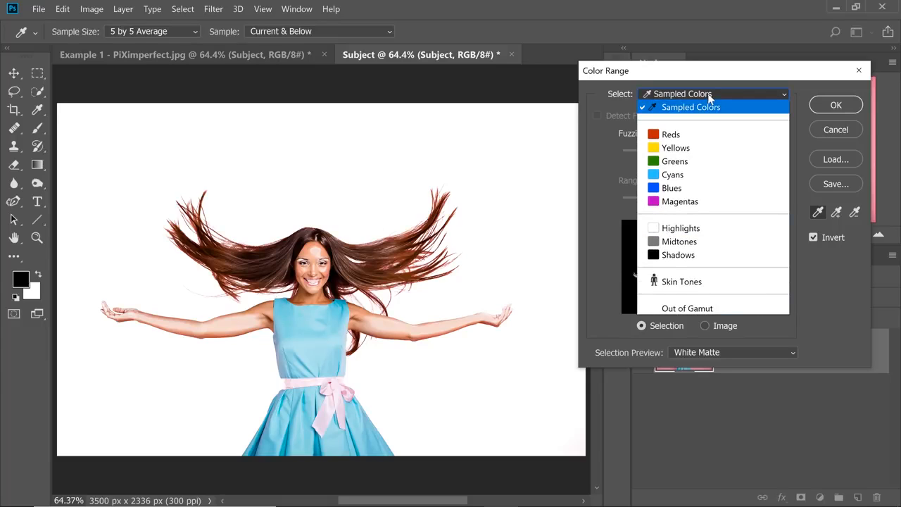
{"action": "left_click", "coordinate": [708, 93]}
{"action": "left_click", "coordinate": [698, 355]}
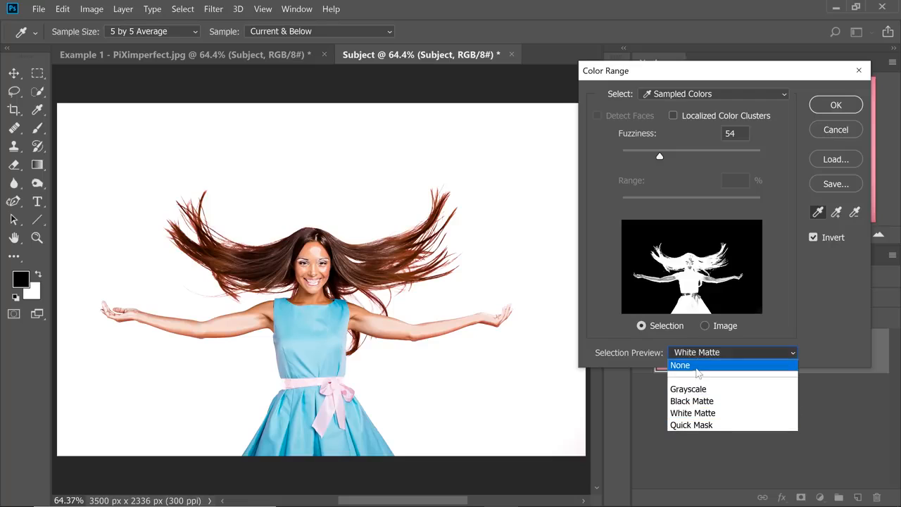
{"action": "left_click", "coordinate": [694, 369]}
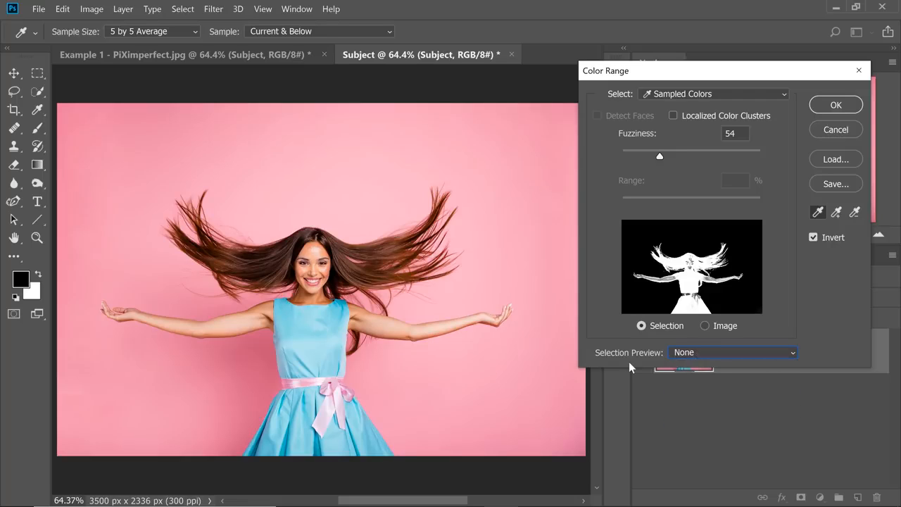
Set the Color Range fuzziness to 0 and sample the pink backdrop just above the woman's head.
{"action": "left_click_drag", "start_coordinate": [660, 156], "coordinate": [580, 157]}
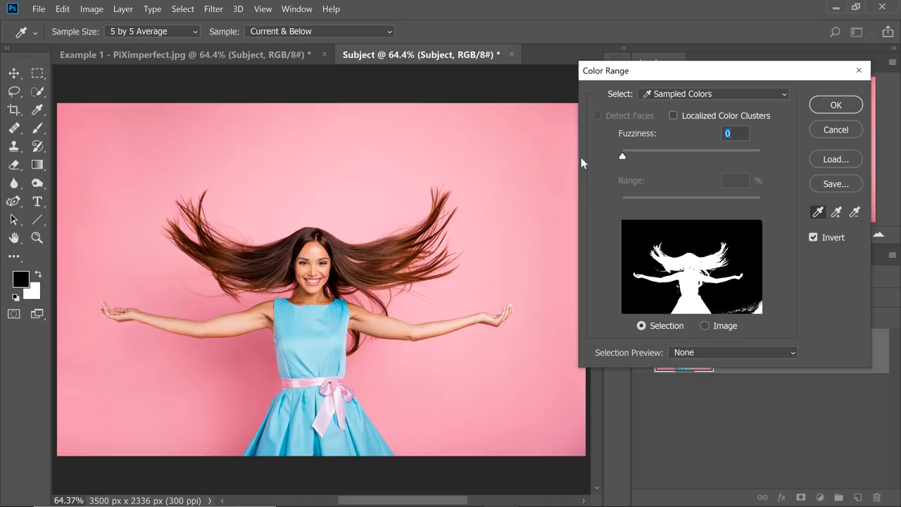
{"action": "left_click", "coordinate": [819, 212]}
{"action": "left_click", "coordinate": [321, 202]}
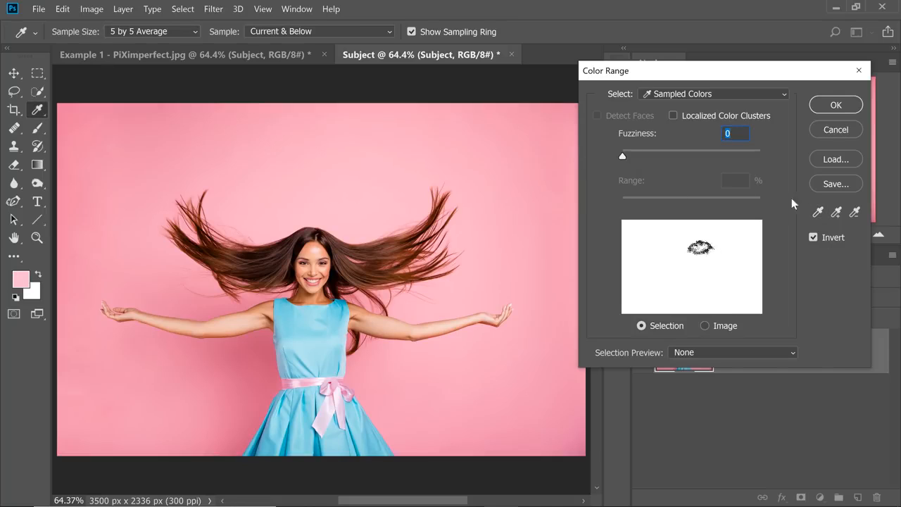
Add the remaining pink backdrop tones around the woman's hair, arms and dress to the sampled range and raise the fuzziness slightly.
{"action": "left_click", "coordinate": [835, 215]}
{"action": "mouse_move", "coordinate": [331, 191]}
{"action": "left_mouse_down"}
{"action": "mouse_move", "coordinate": [217, 147]}
{"action": "mouse_move", "coordinate": [130, 220]}
{"action": "left_mouse_up"}
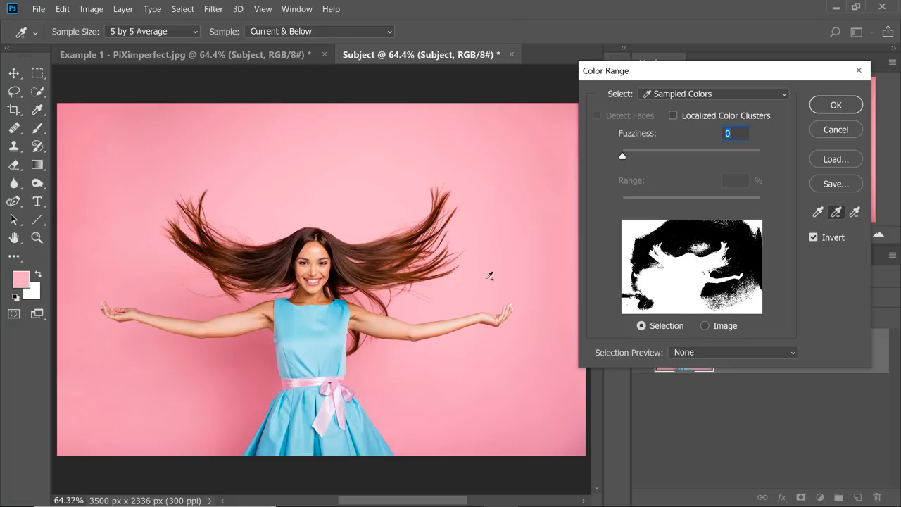
{"action": "mouse_move", "coordinate": [558, 314]}
{"action": "left_mouse_down"}
{"action": "mouse_move", "coordinate": [479, 374]}
{"action": "mouse_move", "coordinate": [392, 394]}
{"action": "left_mouse_up"}
{"action": "left_click_drag", "start_coordinate": [207, 382], "coordinate": [207, 402]}
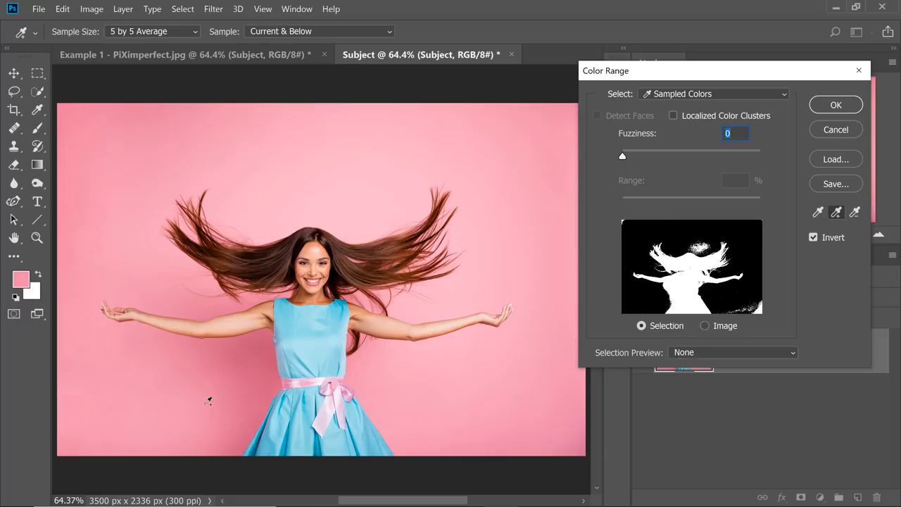
{"action": "left_click_drag", "start_coordinate": [635, 154], "coordinate": [652, 155]}
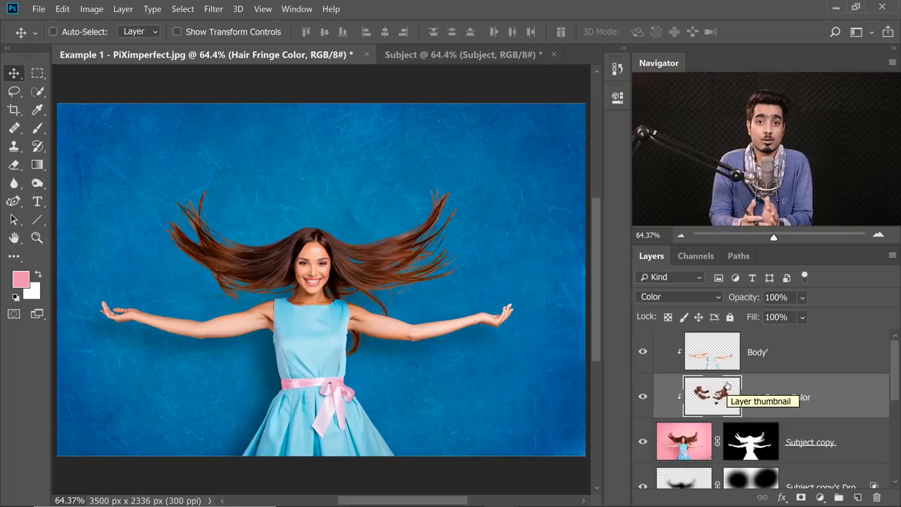
Toggle the visibility of the Body' and Hair Fringe Color layers in Example 1 to compare their effect on the cutout.
{"action": "left_click", "coordinate": [643, 352]}
{"action": "left_click", "coordinate": [642, 399]}
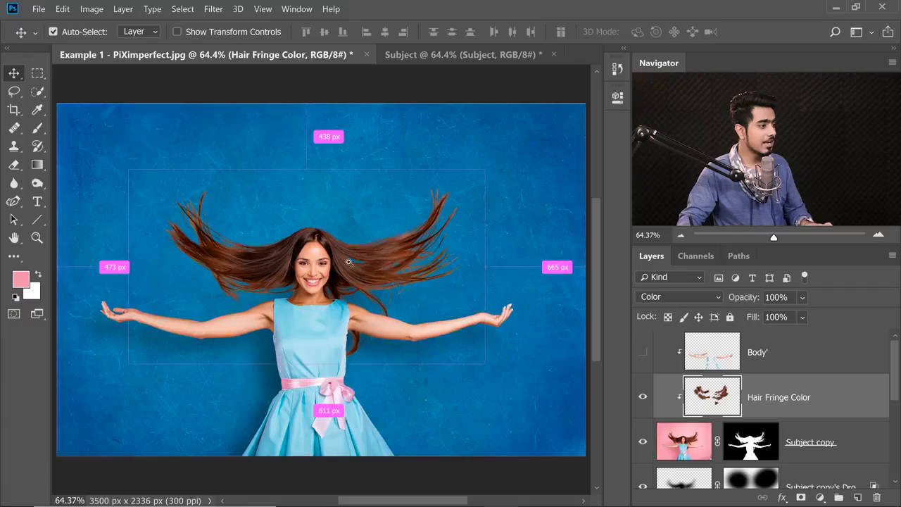
{"action": "left_click", "coordinate": [641, 400]}
{"action": "scroll", "coordinate": [446, 369], "scroll_direction": "up", "scroll_amount": 2}
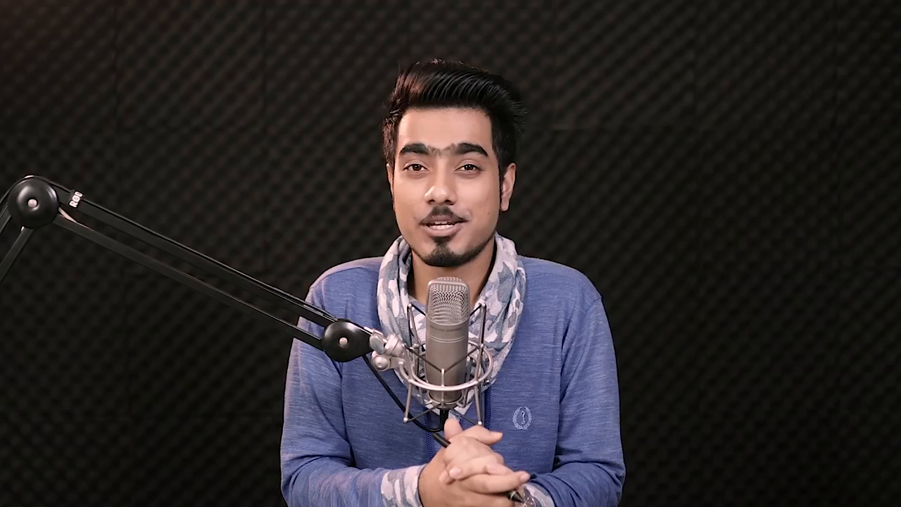